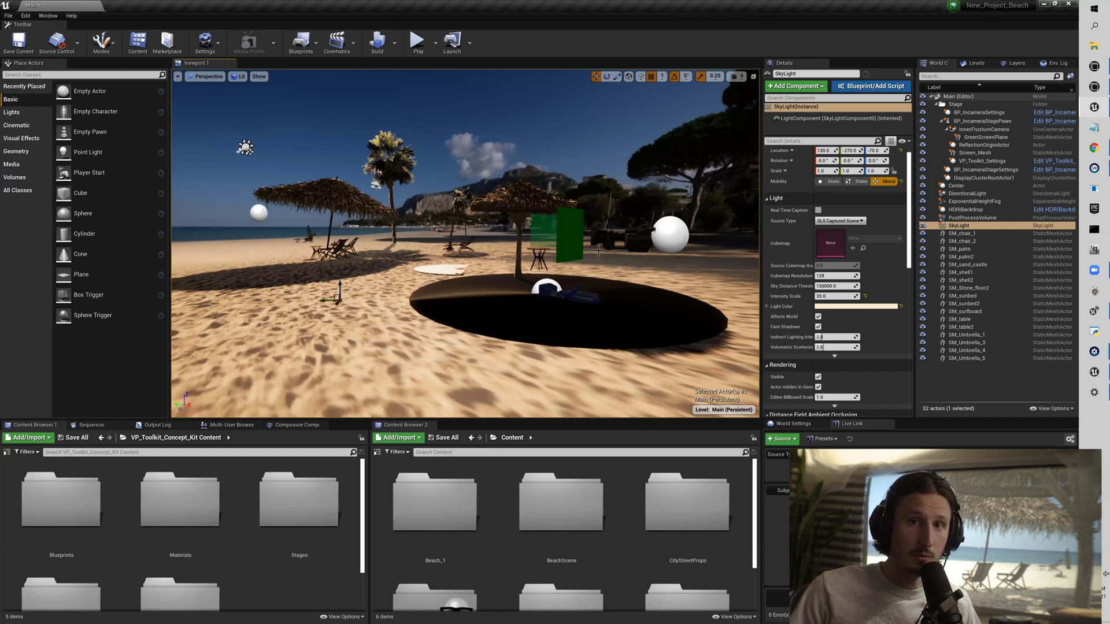
Show the Multi-User Browser, listing the session's two clients and recent edit history
click(232, 425)
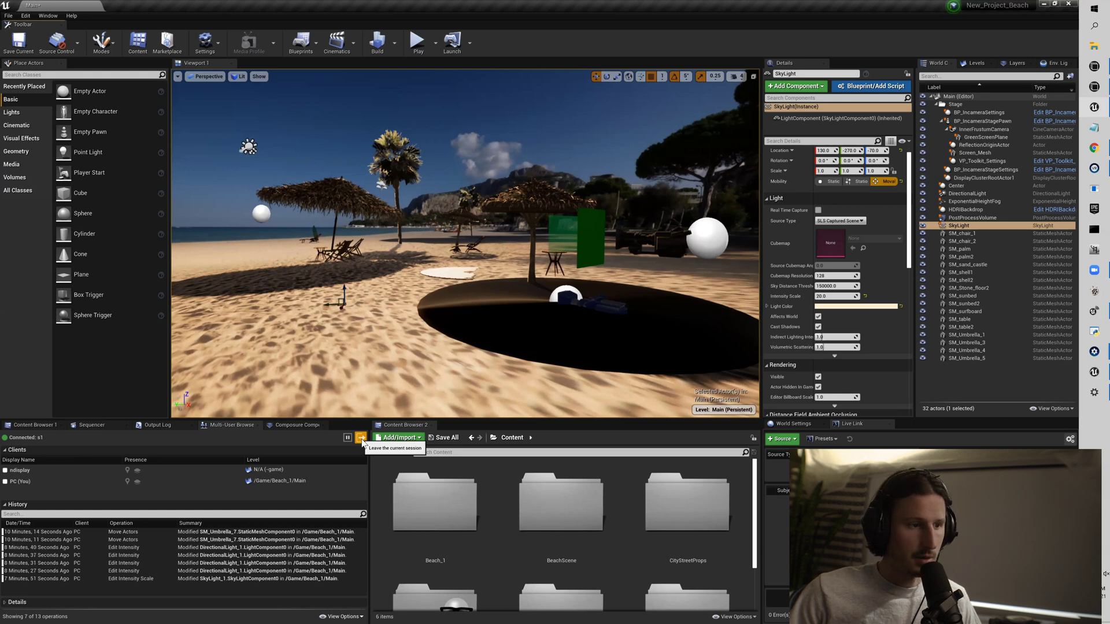
Leave the multi-user session and make the bottom panels taller
click(360, 438)
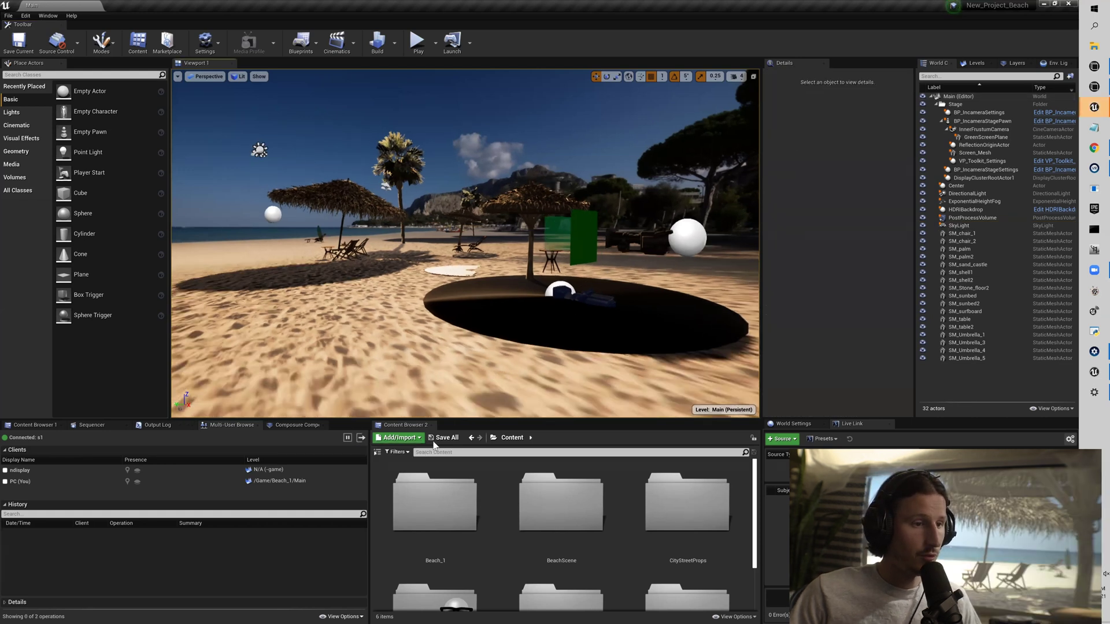
drag(518, 421, 31, 382)
Show the VP_Toolkit_Concept_Kit Content folder in Content Browser 1
click(36, 386)
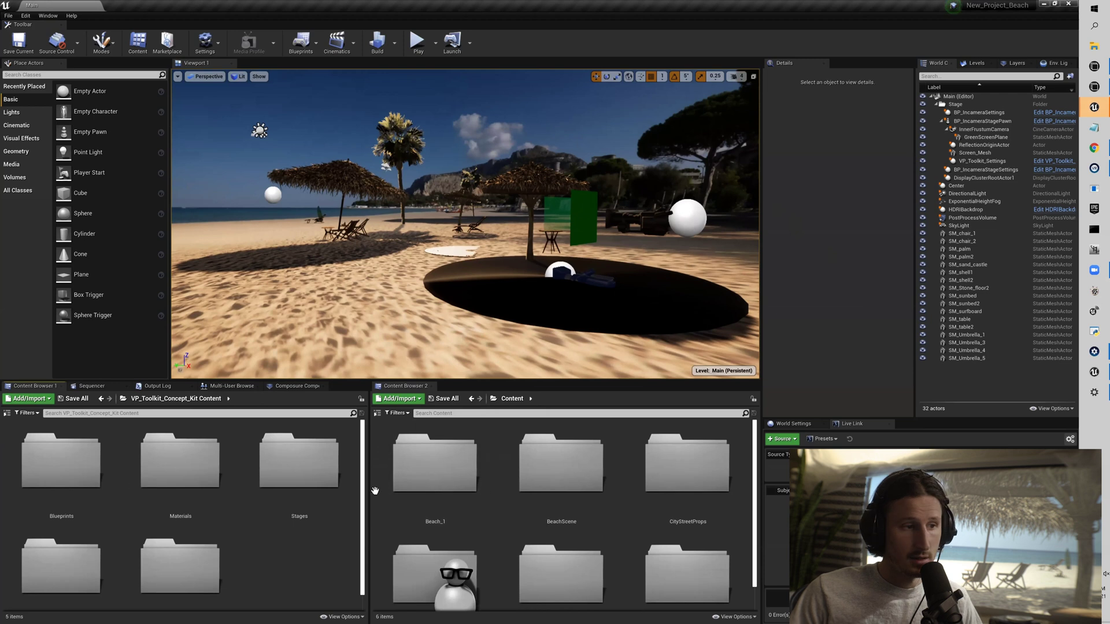
scroll(290, 490, down, 1)
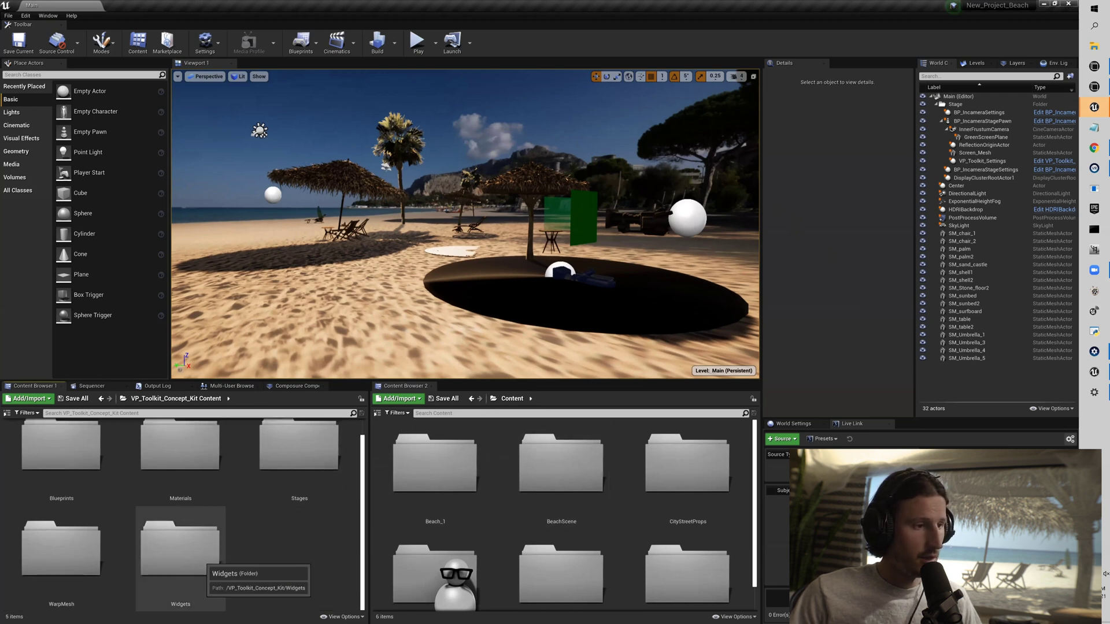
scroll(277, 509, up, 1)
click(122, 399)
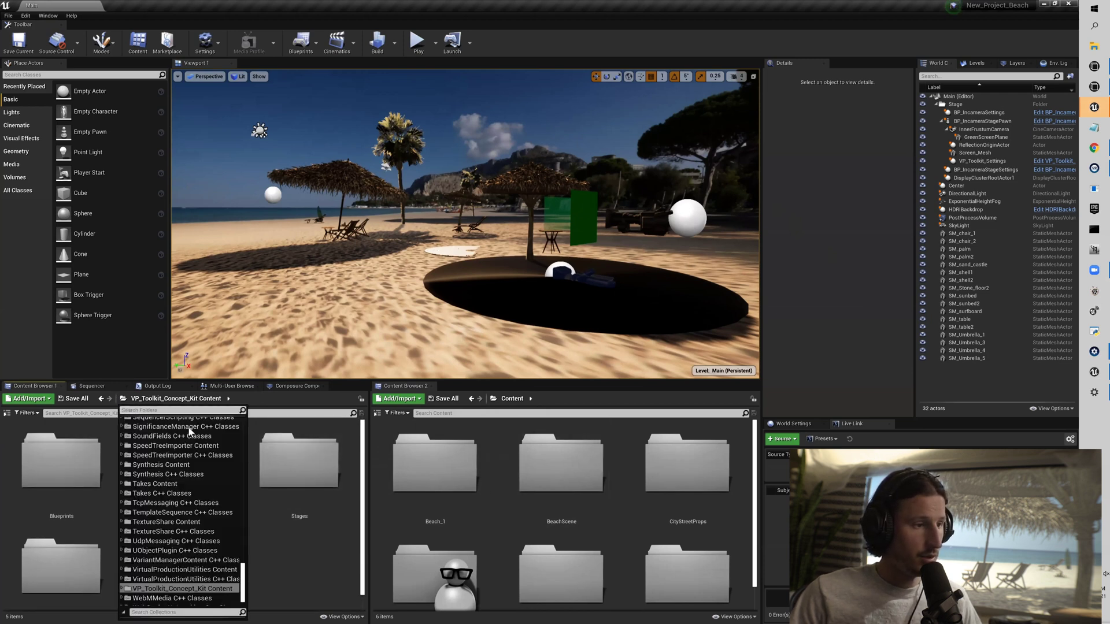
click(183, 589)
scroll(184, 584, down, 1)
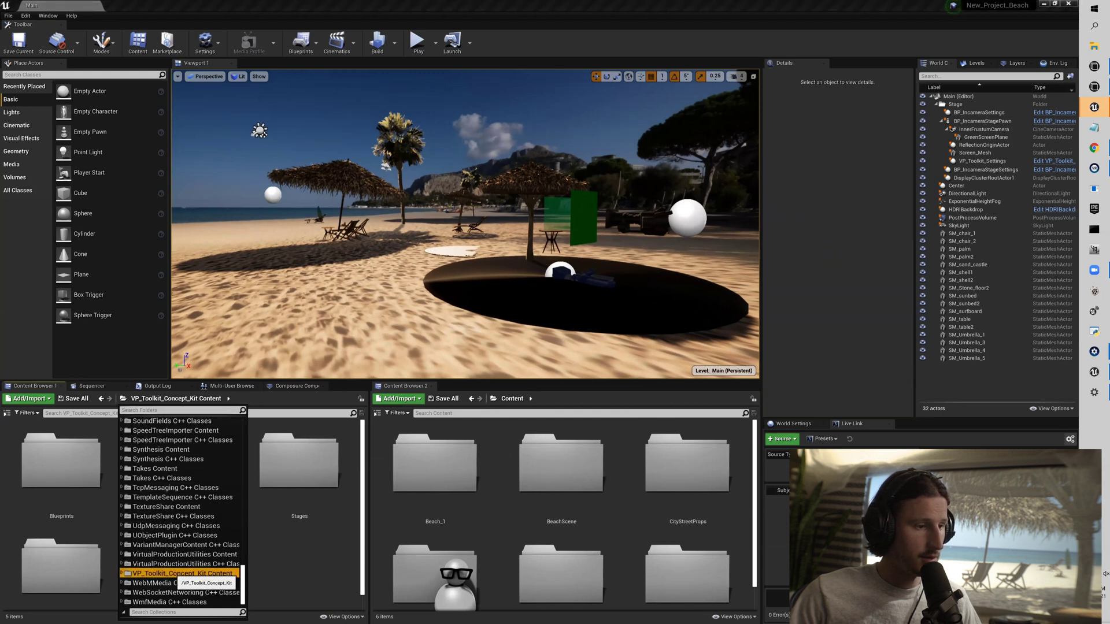
click(284, 556)
scroll(284, 556, down, 1)
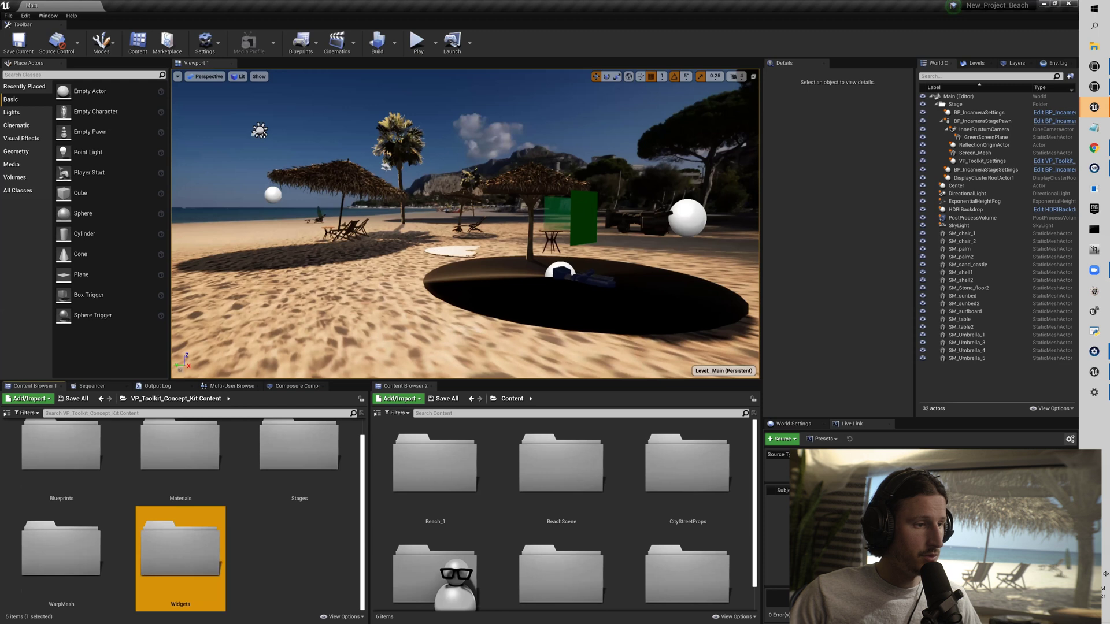
Run the Vp_Toolkit_Stage utility widget from the Widgets folder and dock it beside the viewport
double_click(181, 549)
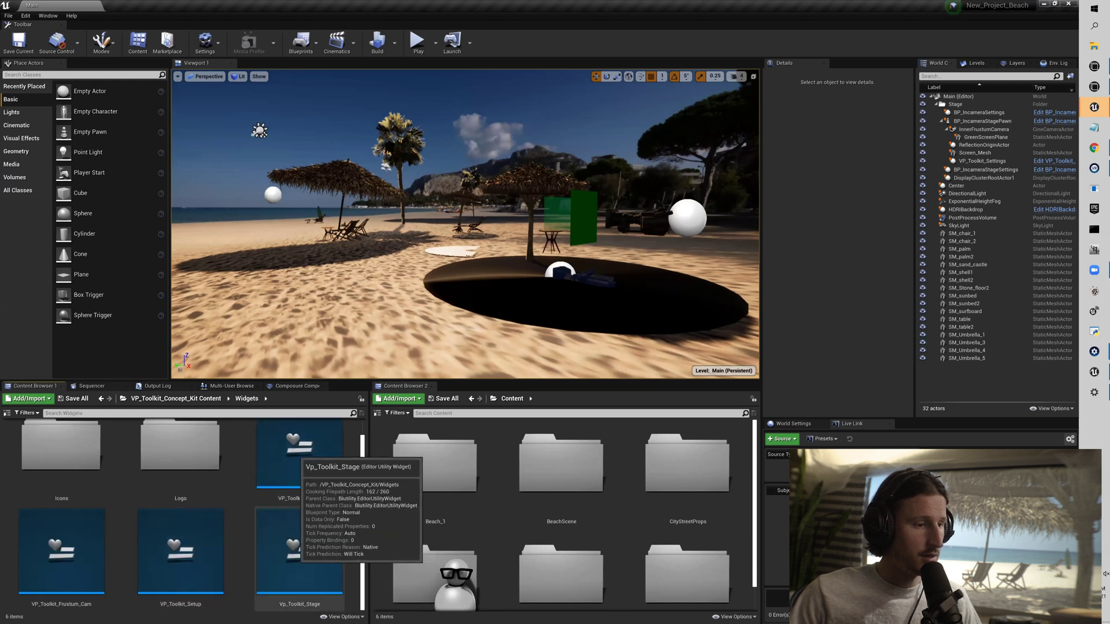
right_click(299, 558)
click(333, 345)
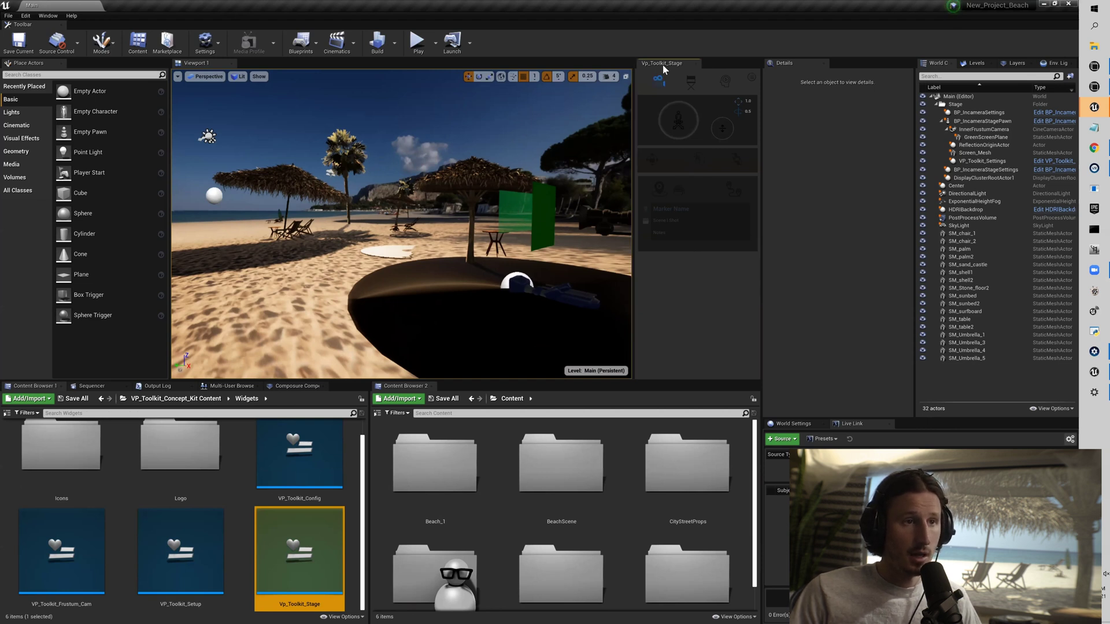
drag(665, 63, 713, 151)
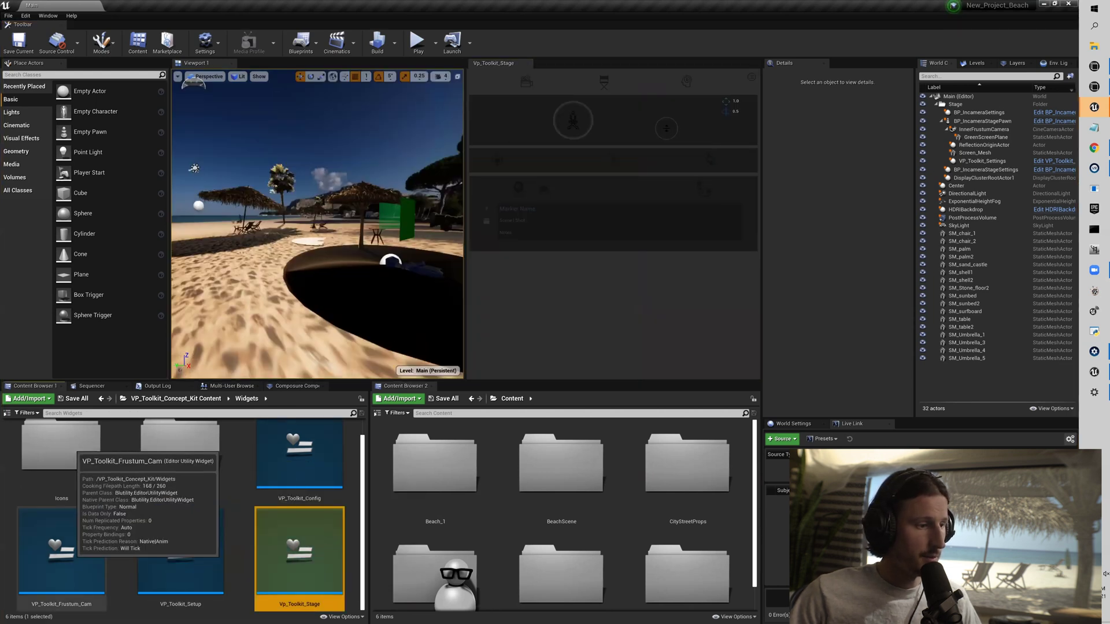
Run the VP_Toolkit_Frustum_Cam utility widget and resize the viewport and panels around it
right_click(75, 553)
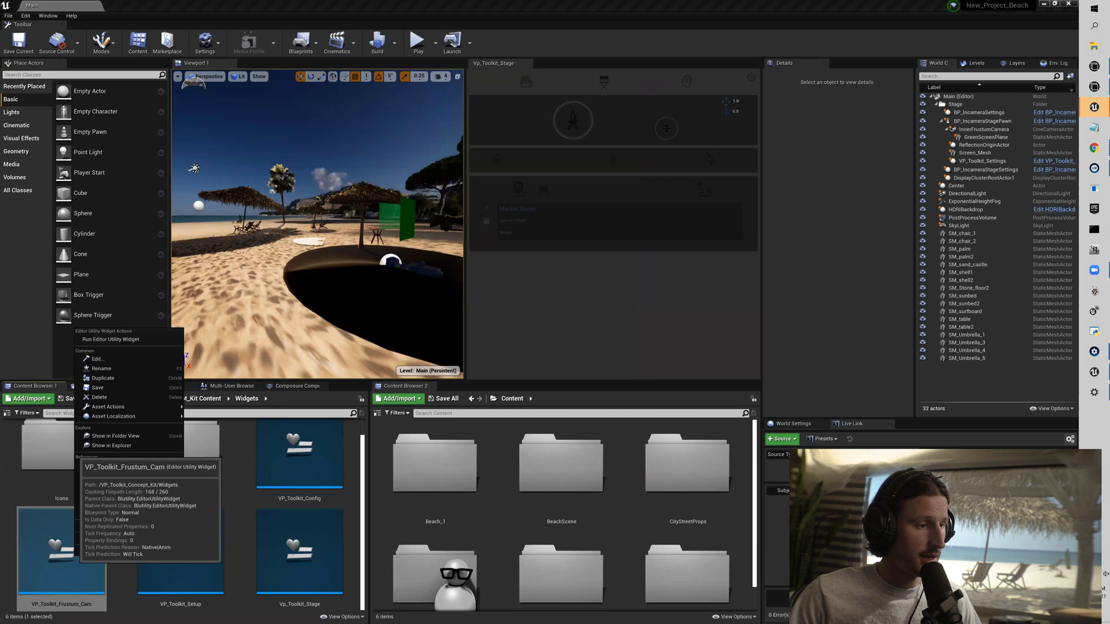
click(113, 340)
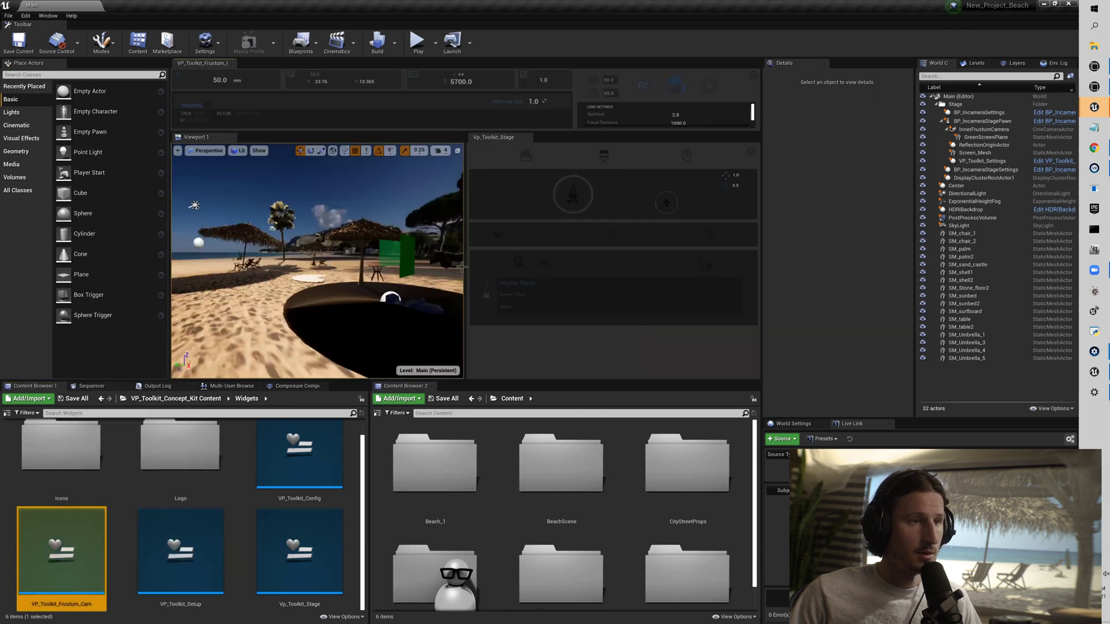
drag(466, 176, 658, 179)
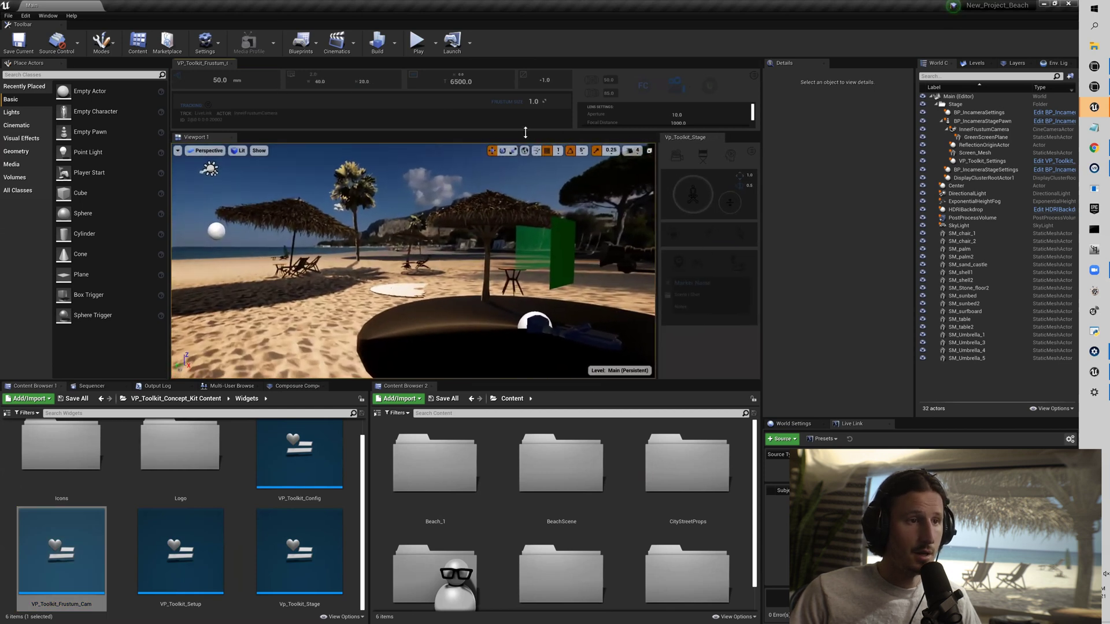
mouse_move(526, 132)
mouse_down()
mouse_move(525, 190)
mouse_move(529, 134)
mouse_up()
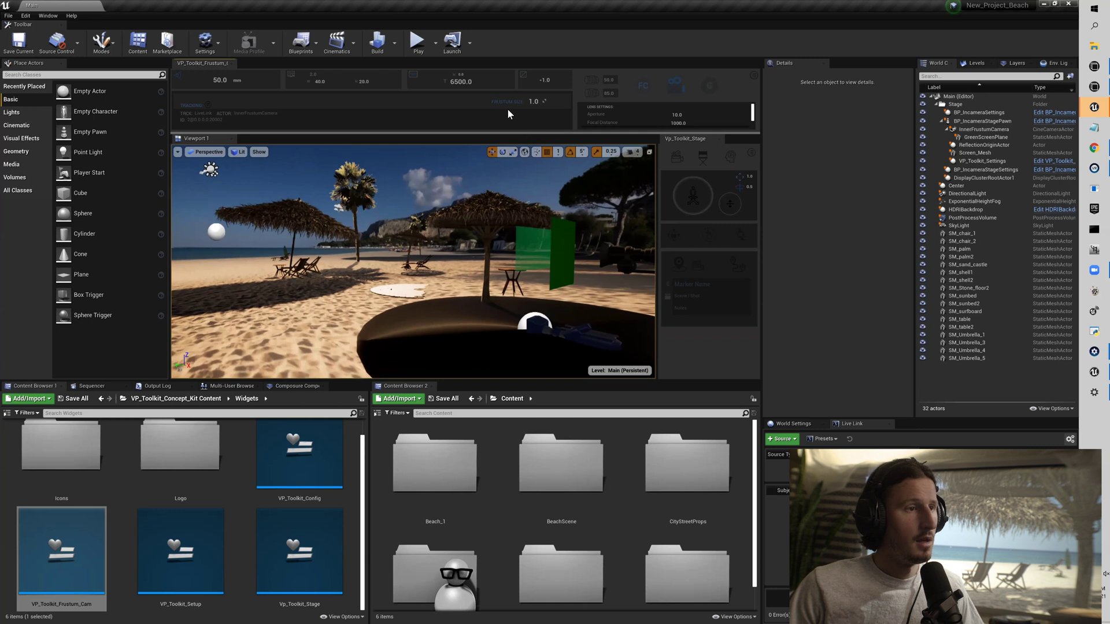
Select InnerFrustumCamera and confirm VP_Toolkit_Settings lists it as the Frustum Camera
scroll(554, 216, up, 2)
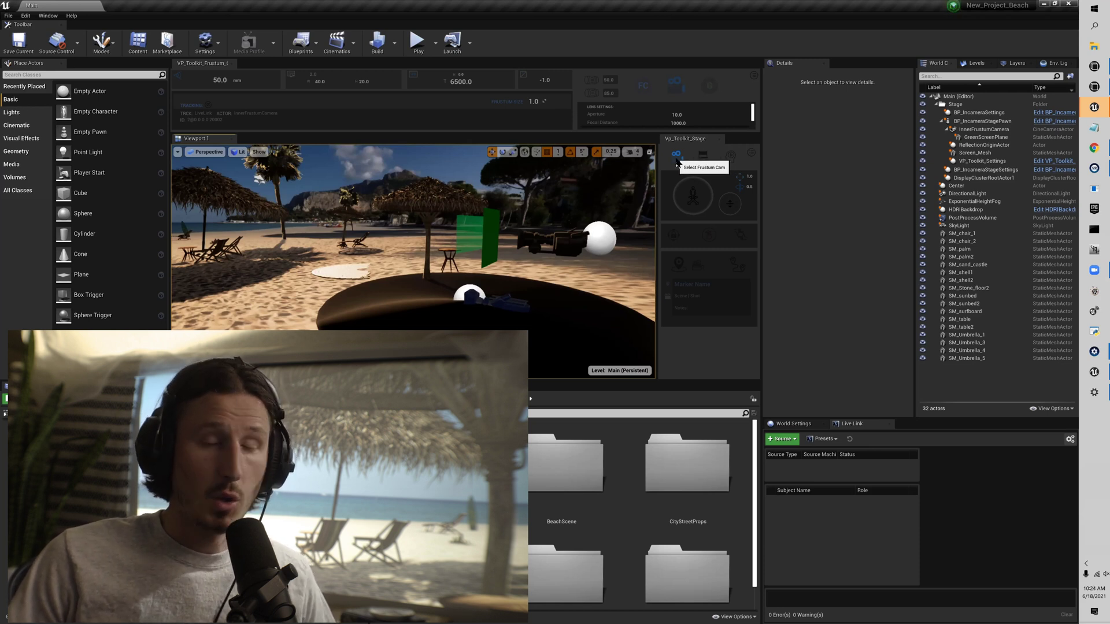
click(677, 162)
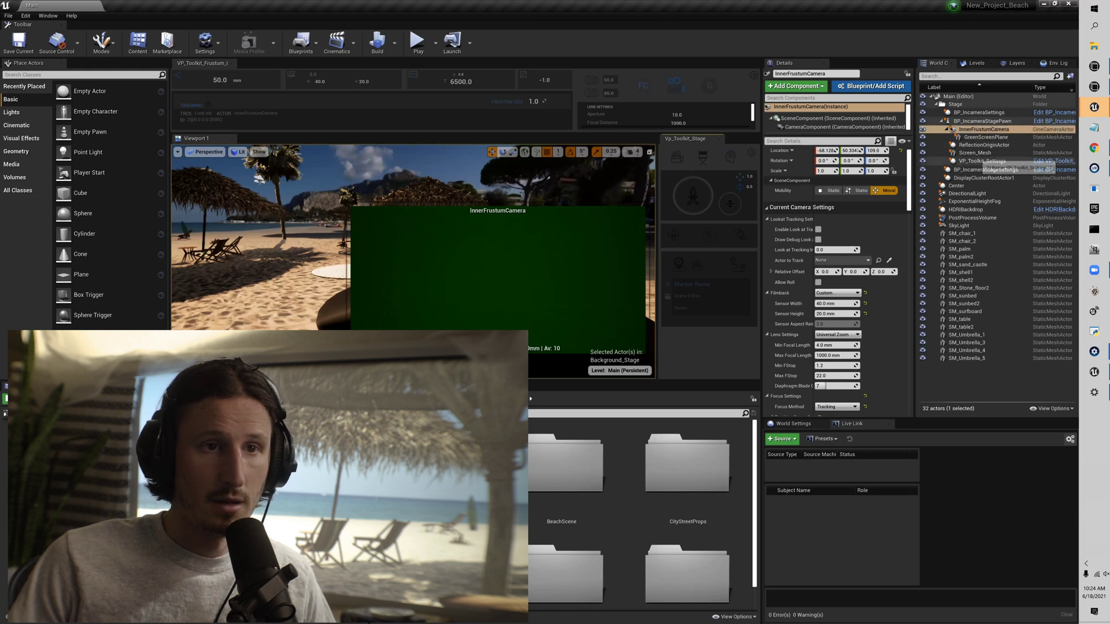
click(983, 161)
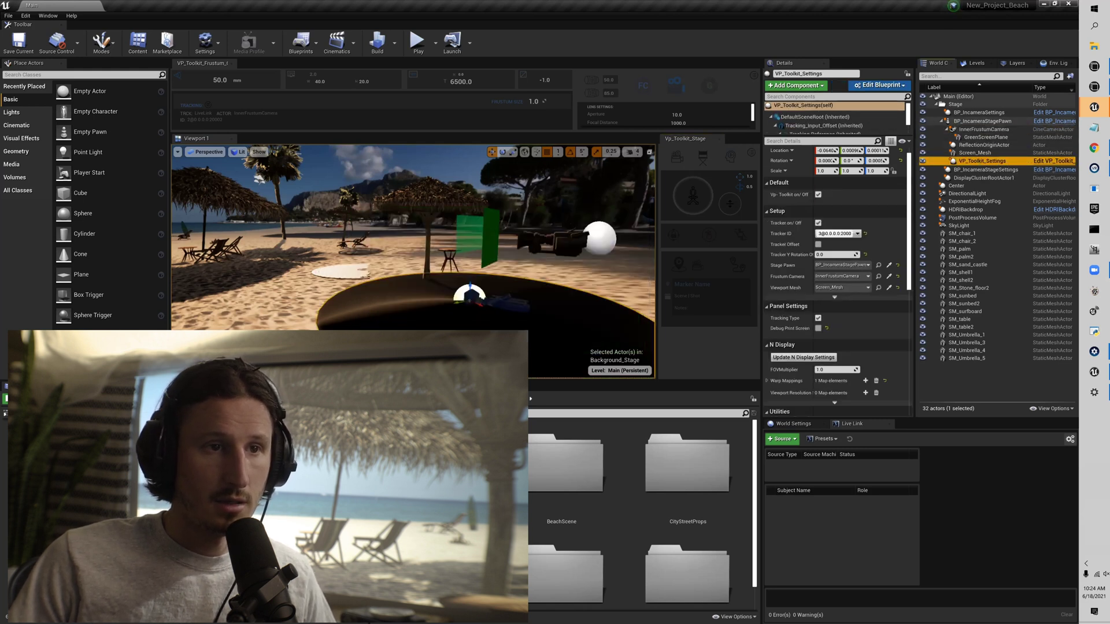
scroll(836, 277, down, 5)
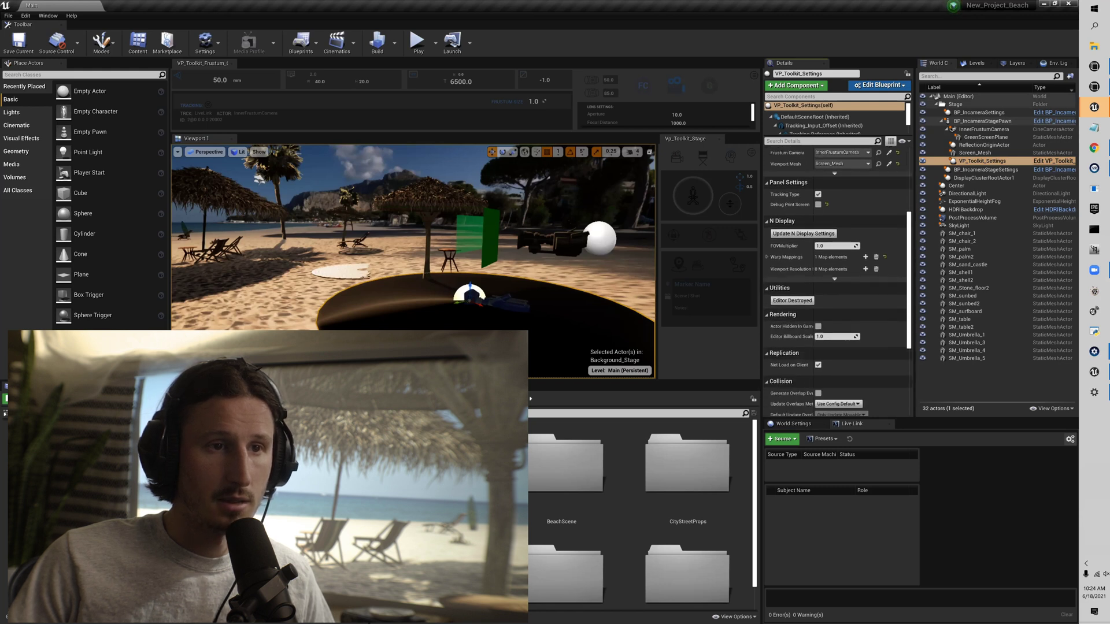
scroll(836, 277, up, 3)
click(849, 231)
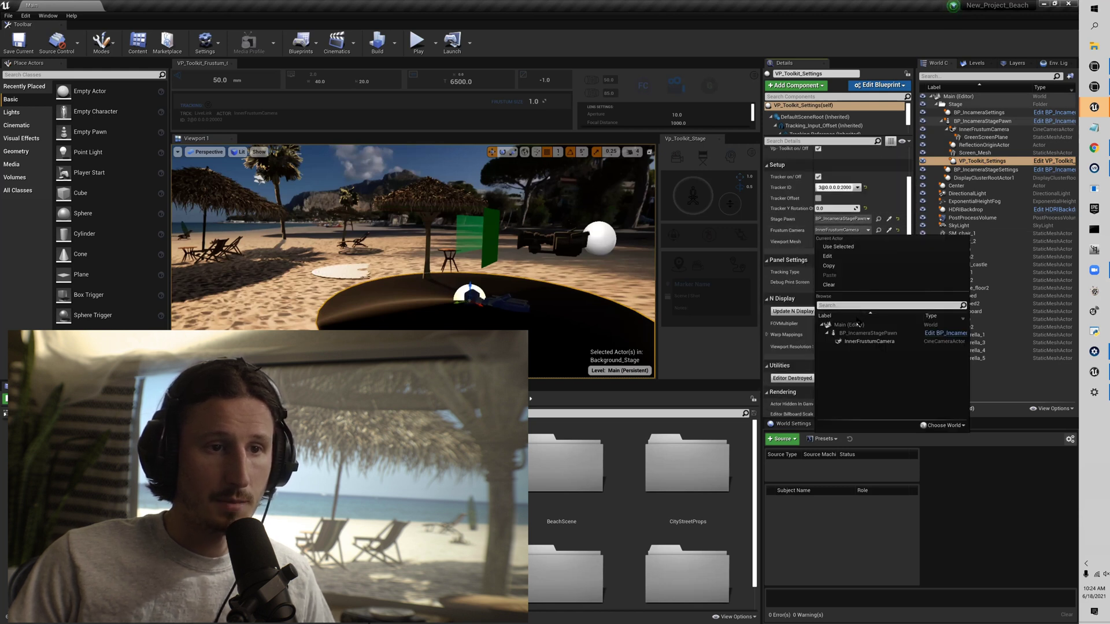
click(673, 155)
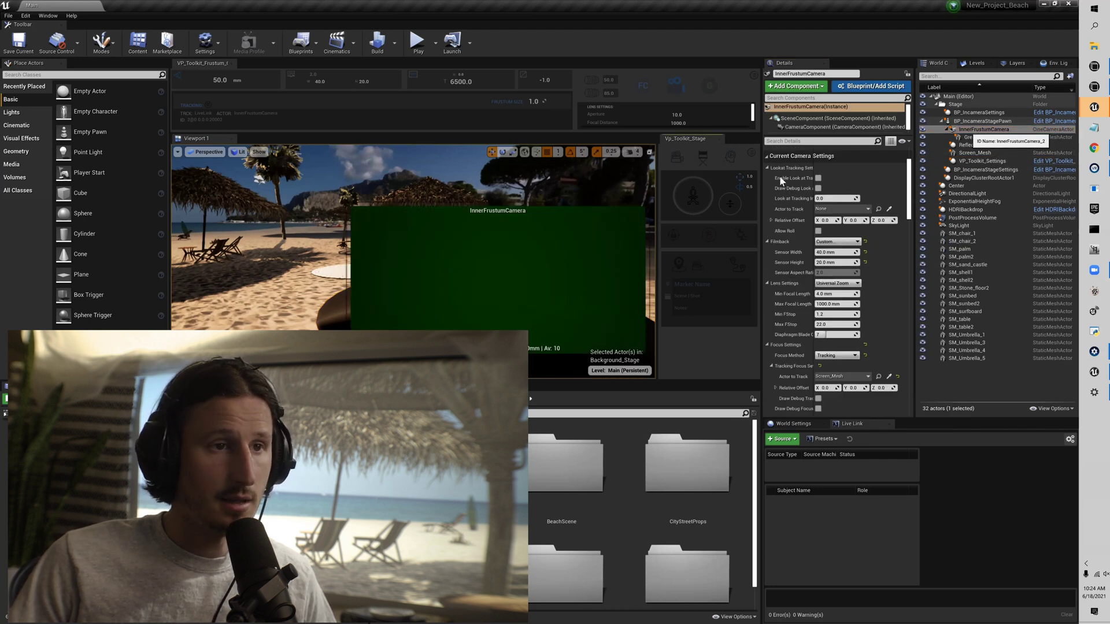
Reselect BP_IncameraStagePawn and nudge it so Location Y changes from -717 to -724
click(704, 159)
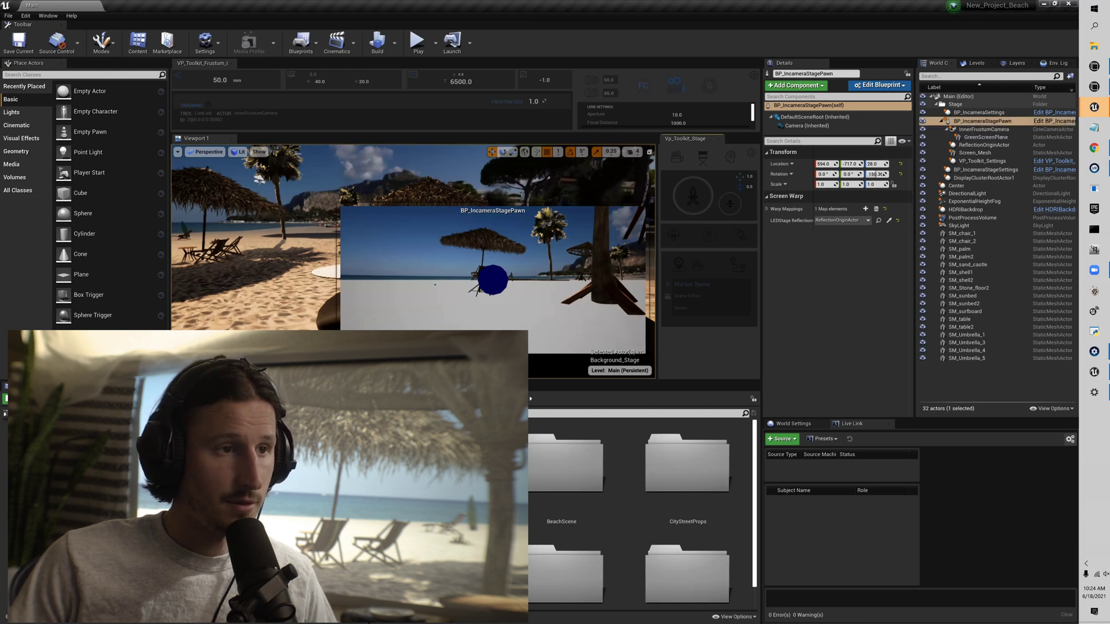
mouse_move(428, 179)
right_down()
mouse_move(440, 231)
mouse_move(474, 234)
mouse_move(425, 236)
mouse_move(433, 199)
right_up()
click(315, 258)
right_drag(413, 260, 413, 261)
click(702, 157)
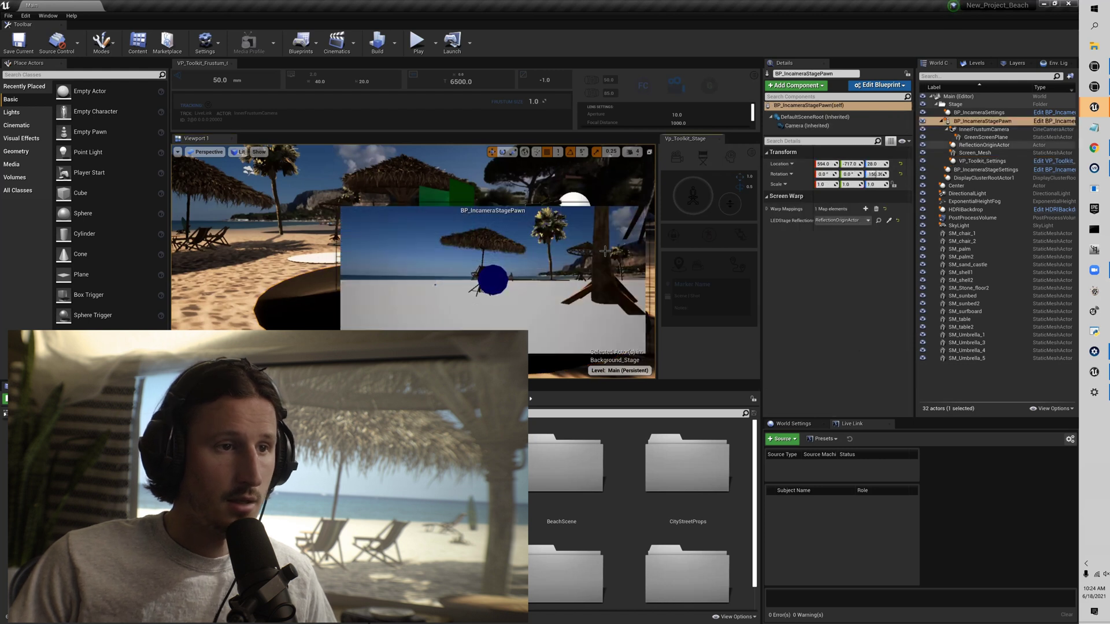
right_drag(540, 195, 409, 187)
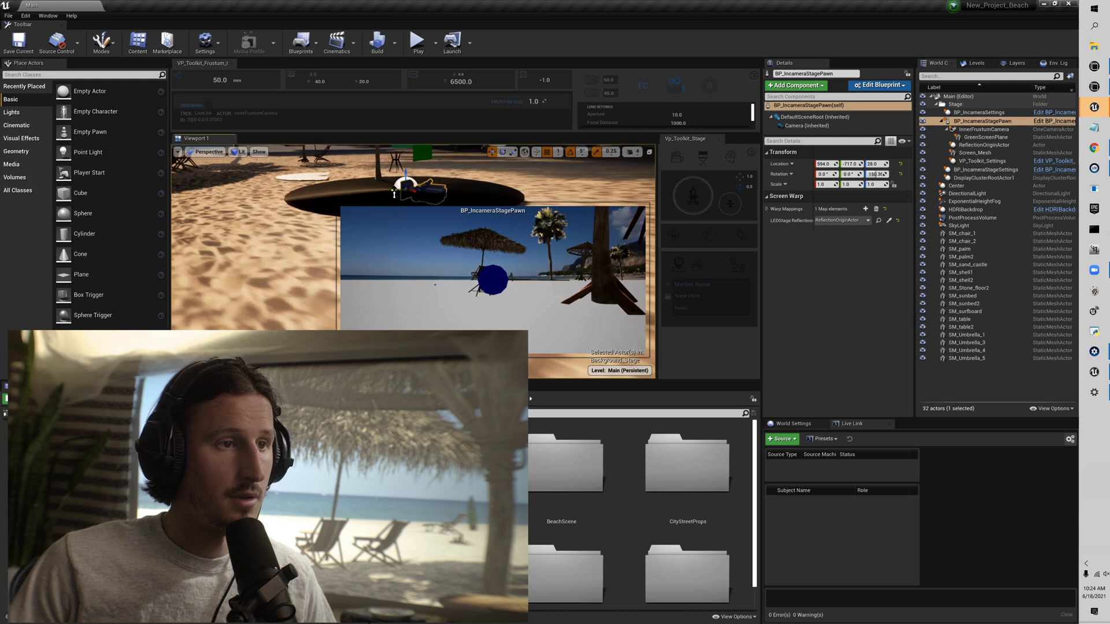
drag(395, 195, 393, 193)
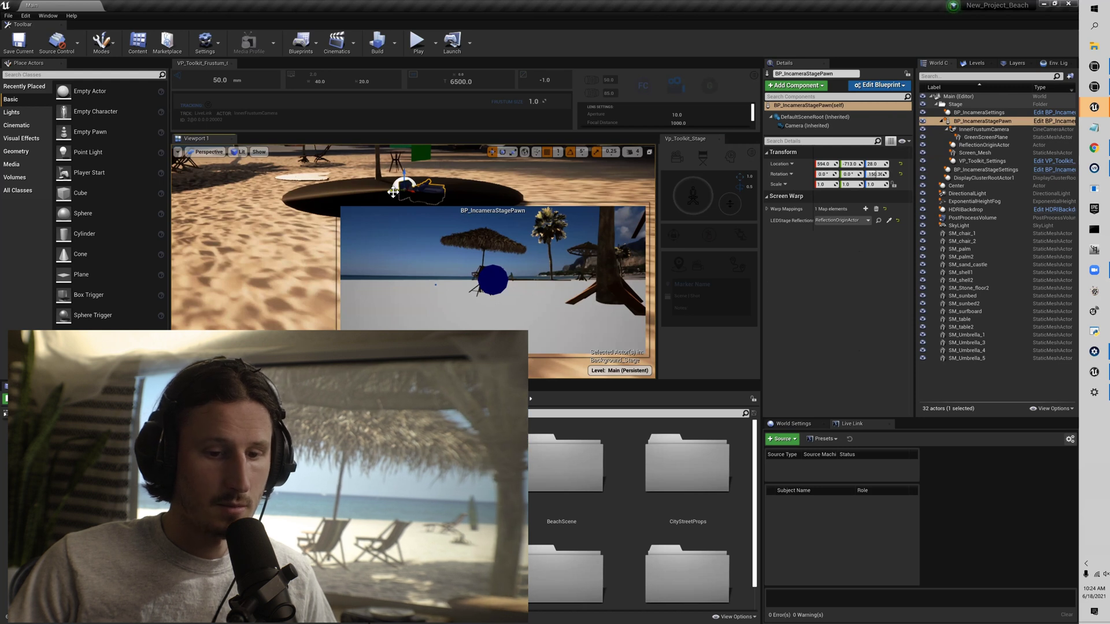
right_drag(553, 176, 557, 149)
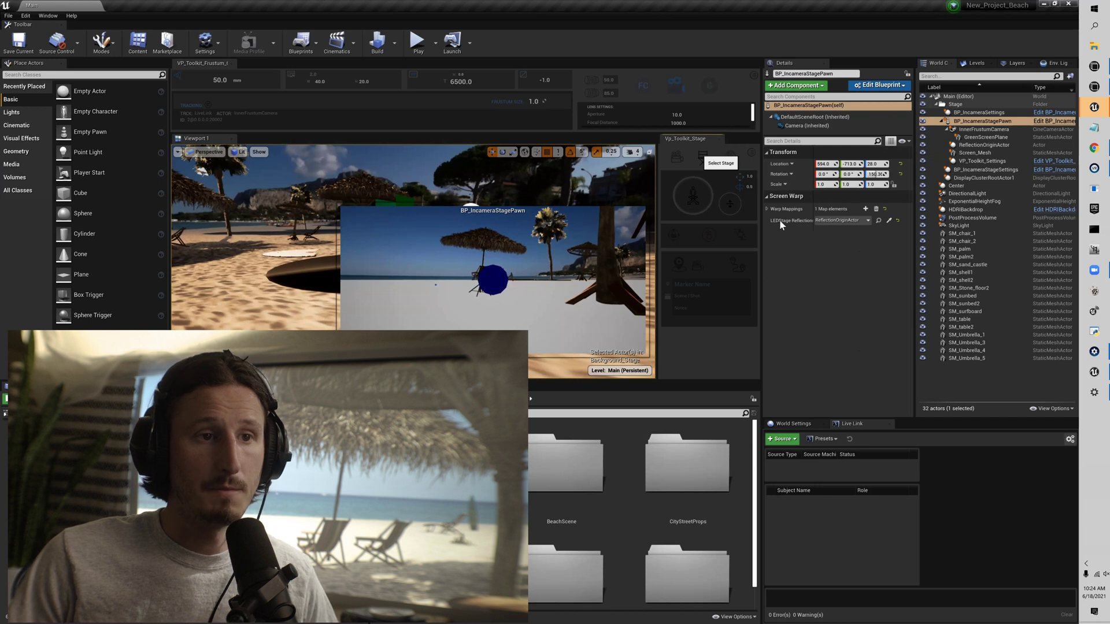
Expand and collapse the stage pawn's Warp Mappings to check the vp_1 entry
click(703, 161)
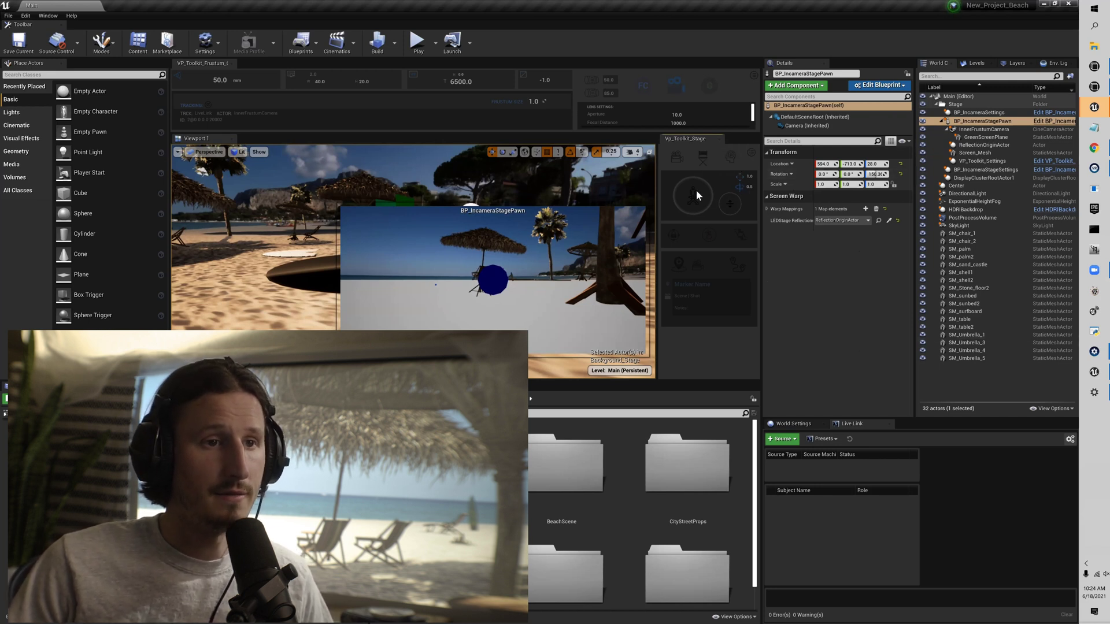
click(768, 209)
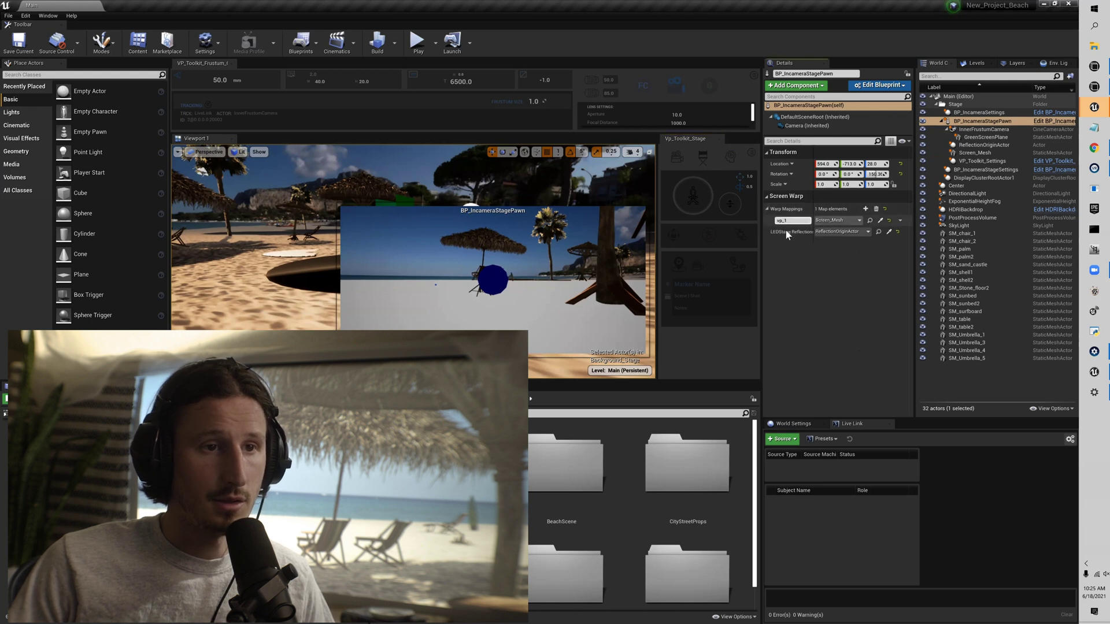
click(768, 209)
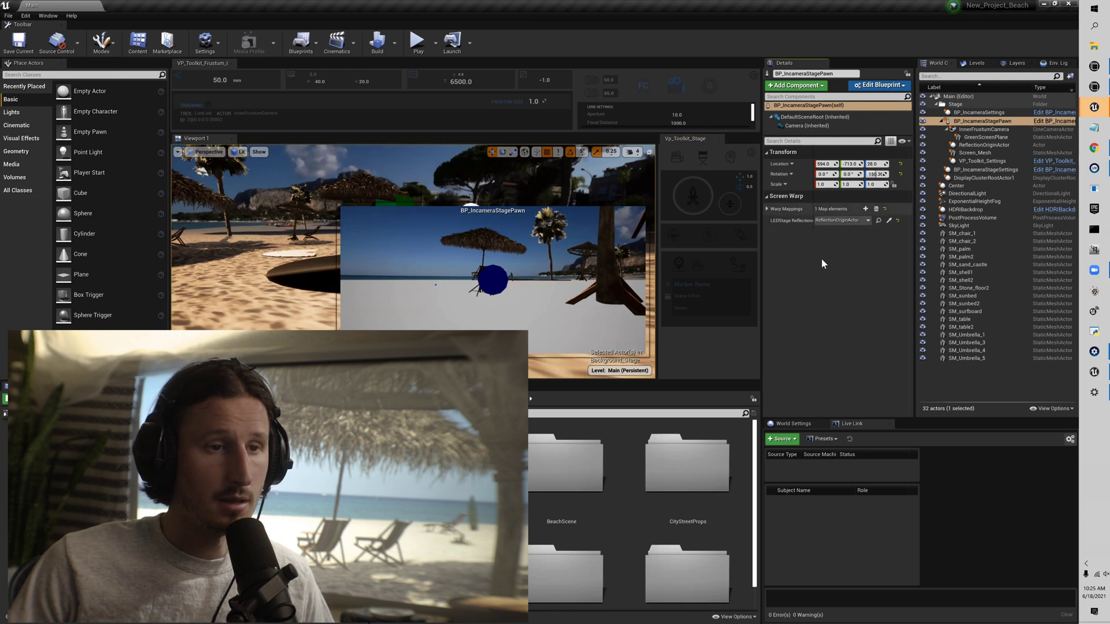
Pilot the reflections origin and raise the reflection sphere to Z 111
click(732, 161)
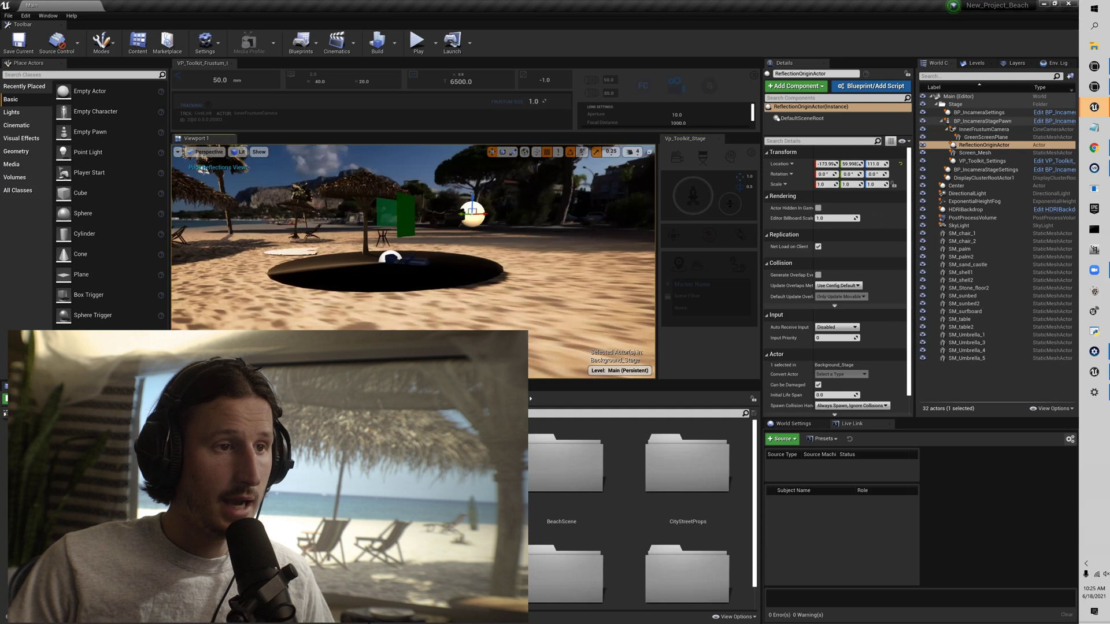
right_drag(497, 249, 521, 265)
right_drag(396, 272, 580, 250)
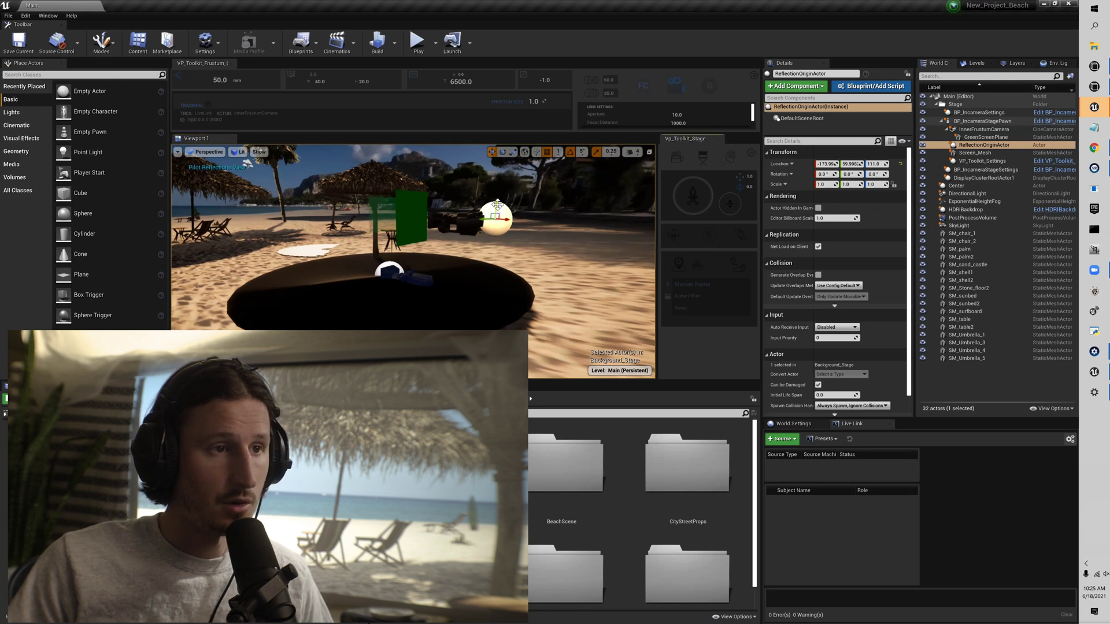
drag(496, 204, 496, 206)
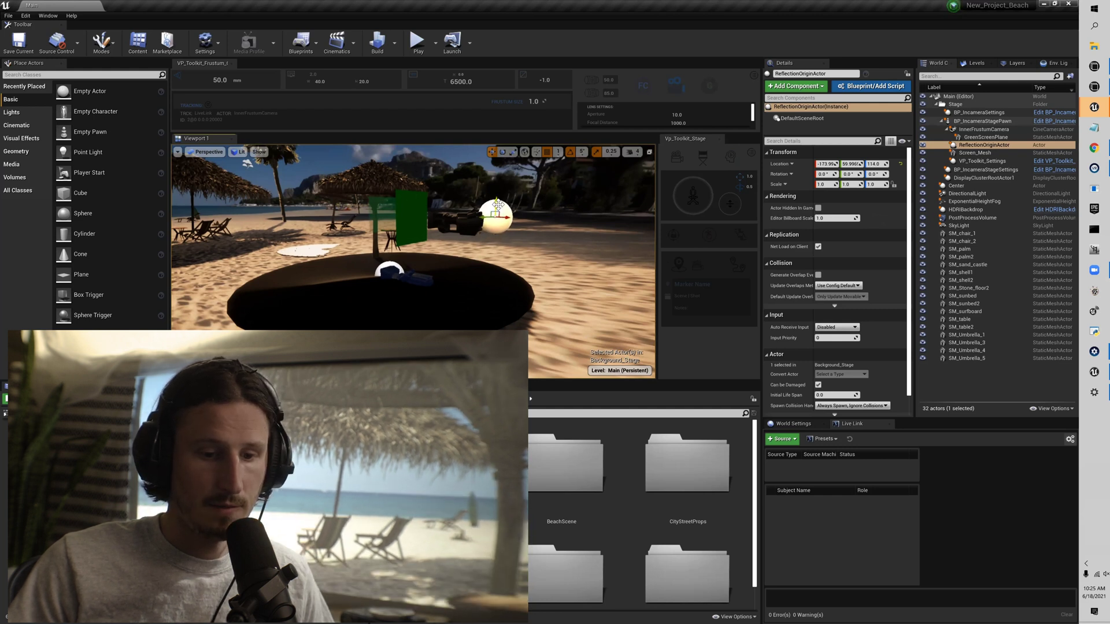
key(ctrl+z)
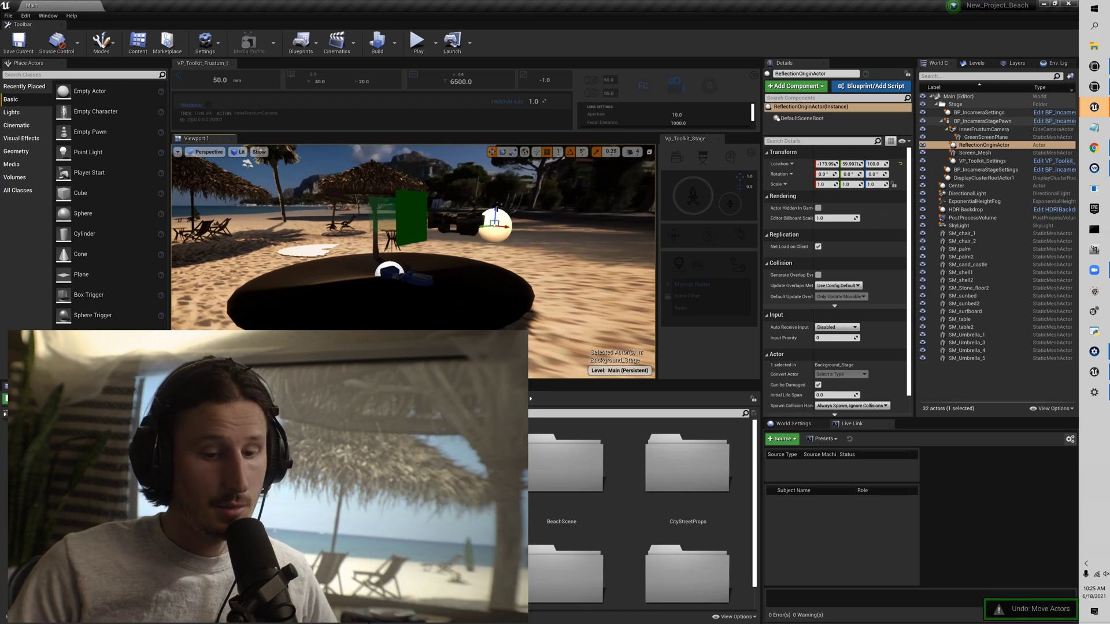
drag(496, 212, 496, 205)
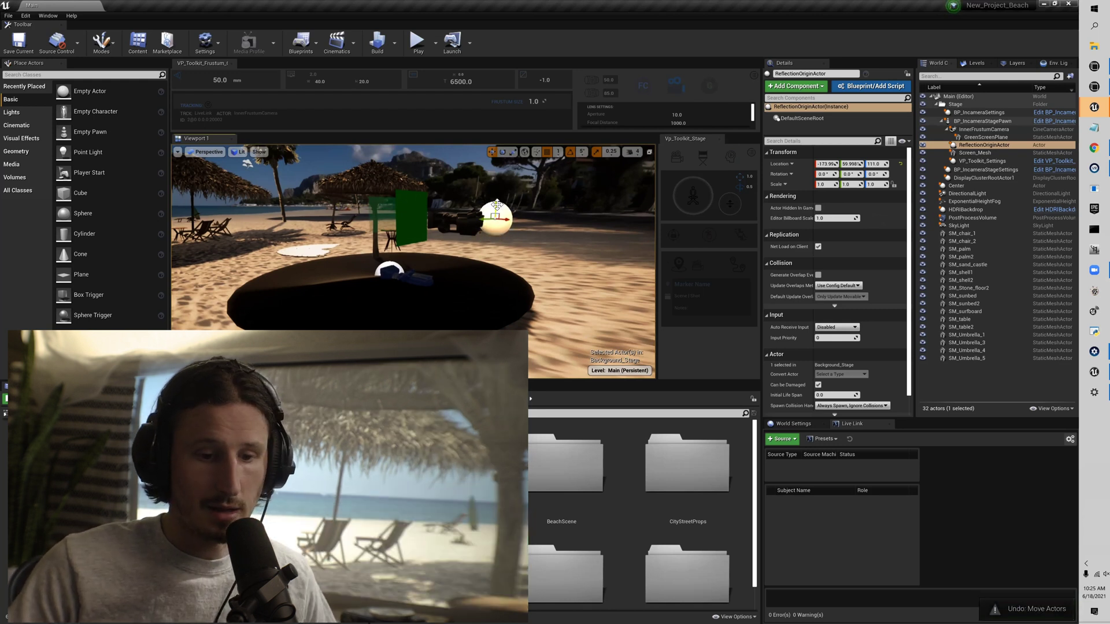
Orbit the viewport around the green screen and beach set to review the sphere placement
right_drag(511, 255, 484, 254)
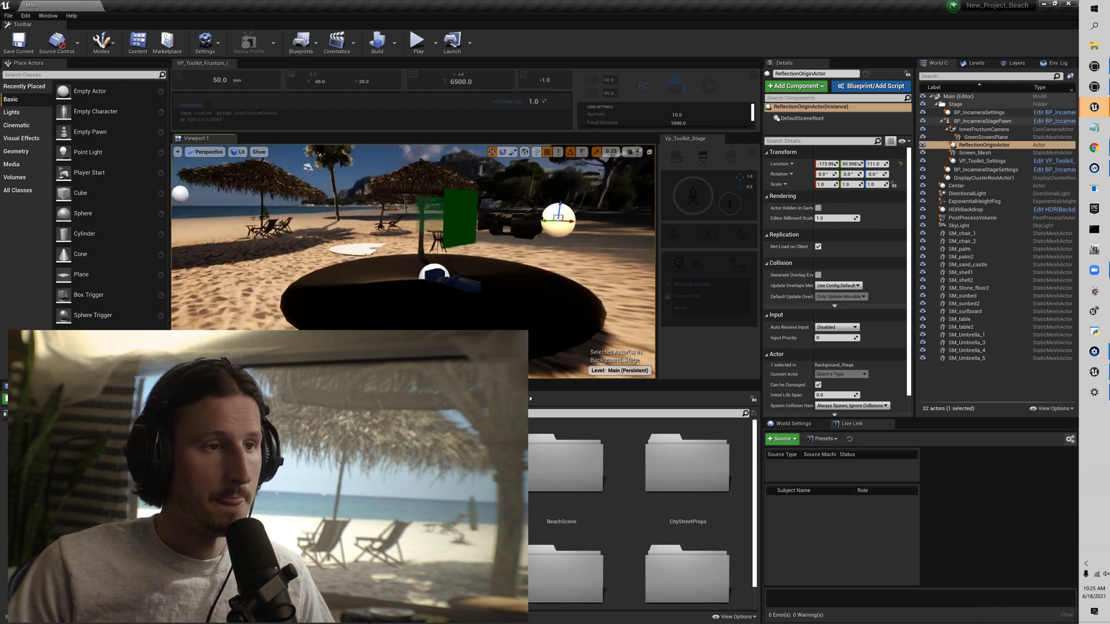
right_drag(382, 278, 412, 276)
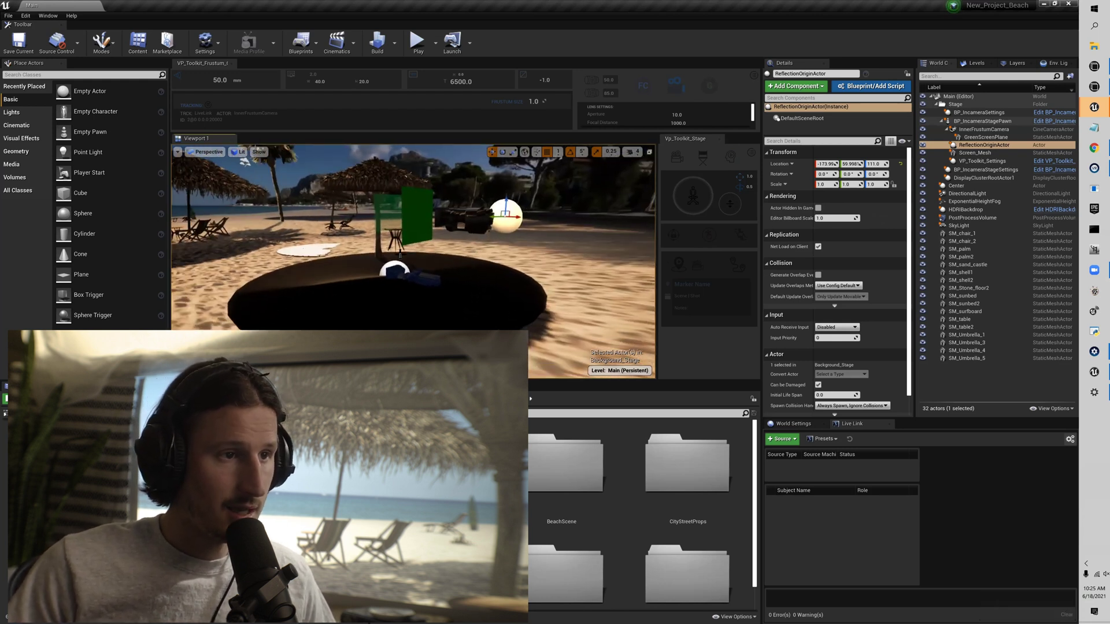
click(393, 217)
right_drag(393, 217, 378, 218)
drag(590, 220, 595, 238)
click(580, 206)
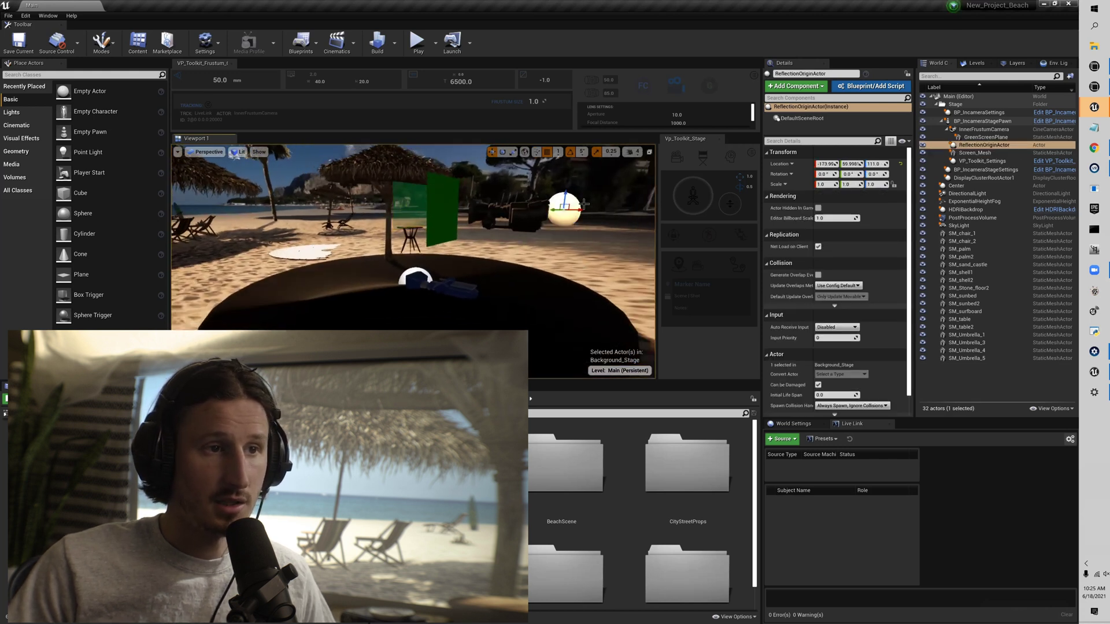
right_drag(580, 206, 354, 238)
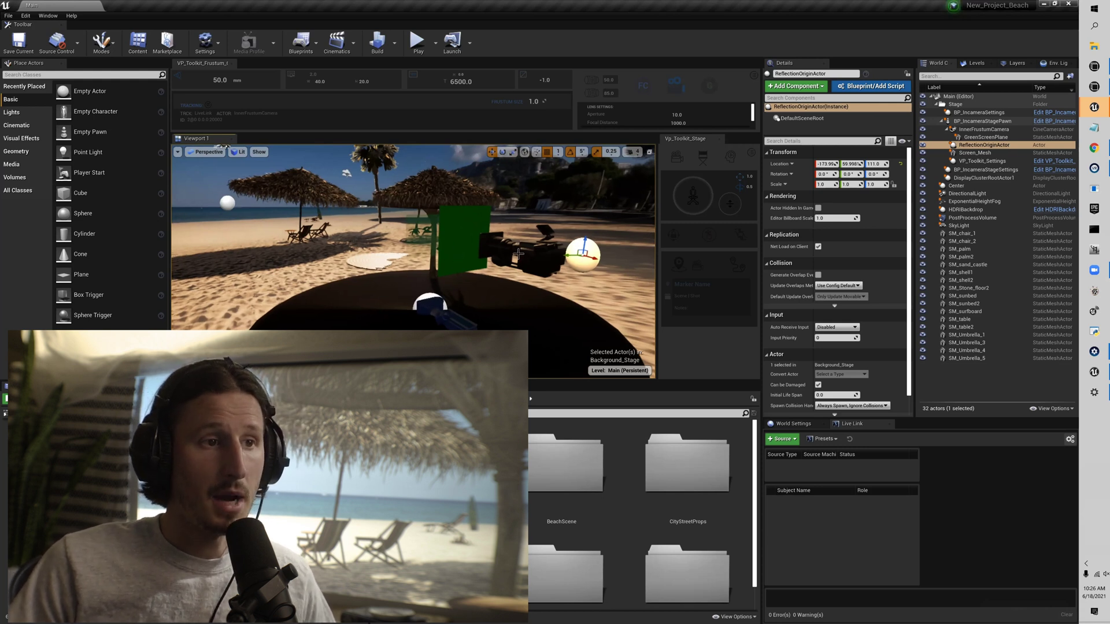
right_drag(433, 268, 385, 286)
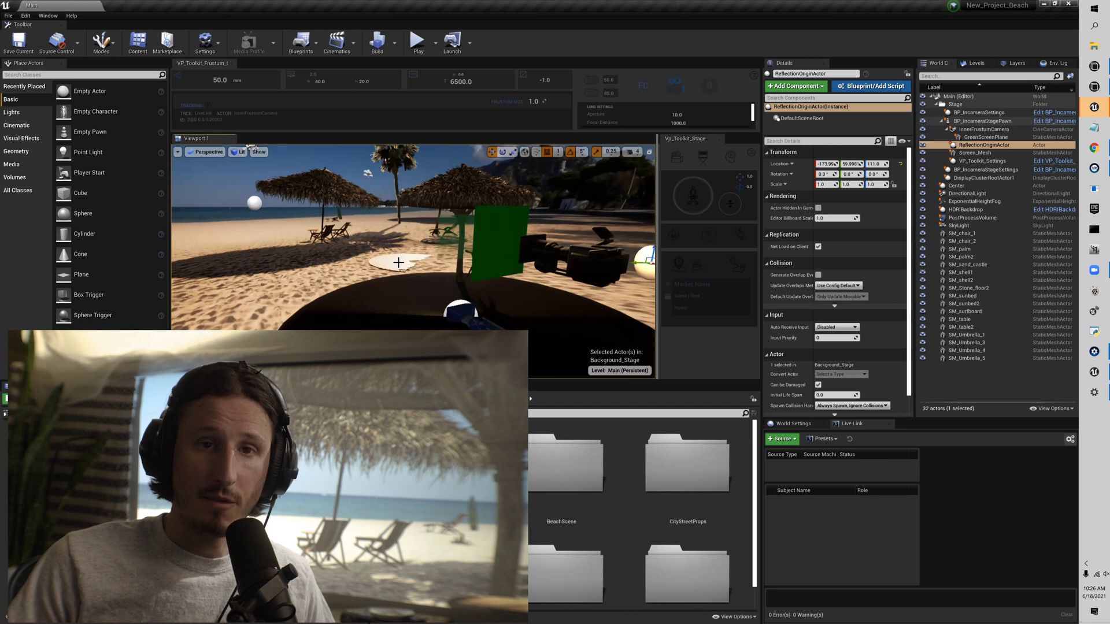
right_drag(399, 262, 451, 261)
Open the VP Toolkit settings and turn Tracker on/off off
click(752, 152)
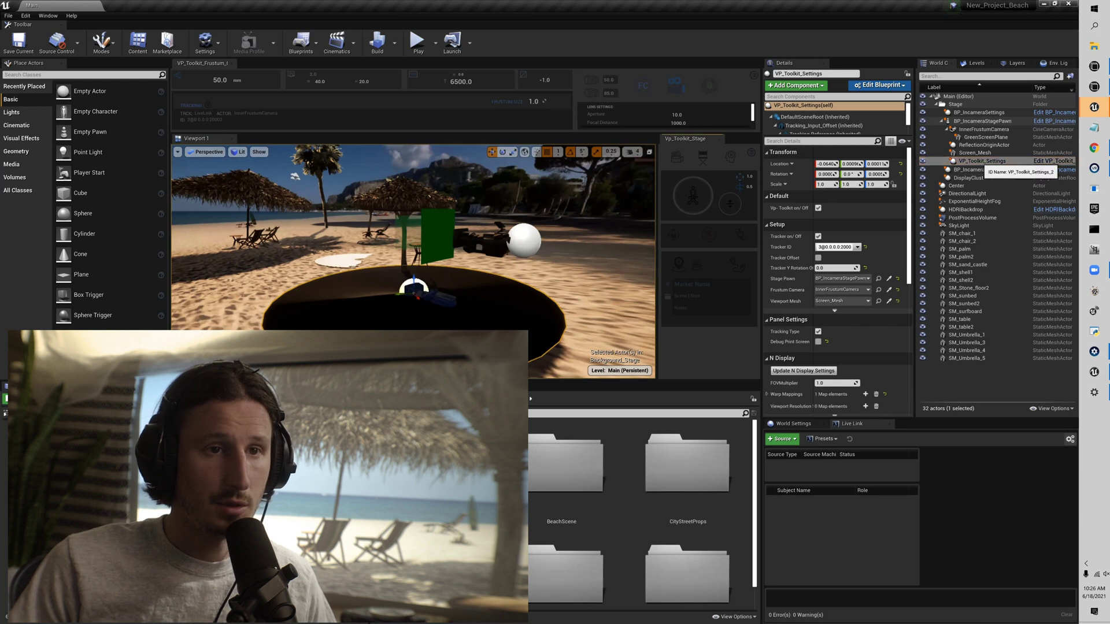
scroll(858, 286, down, 3)
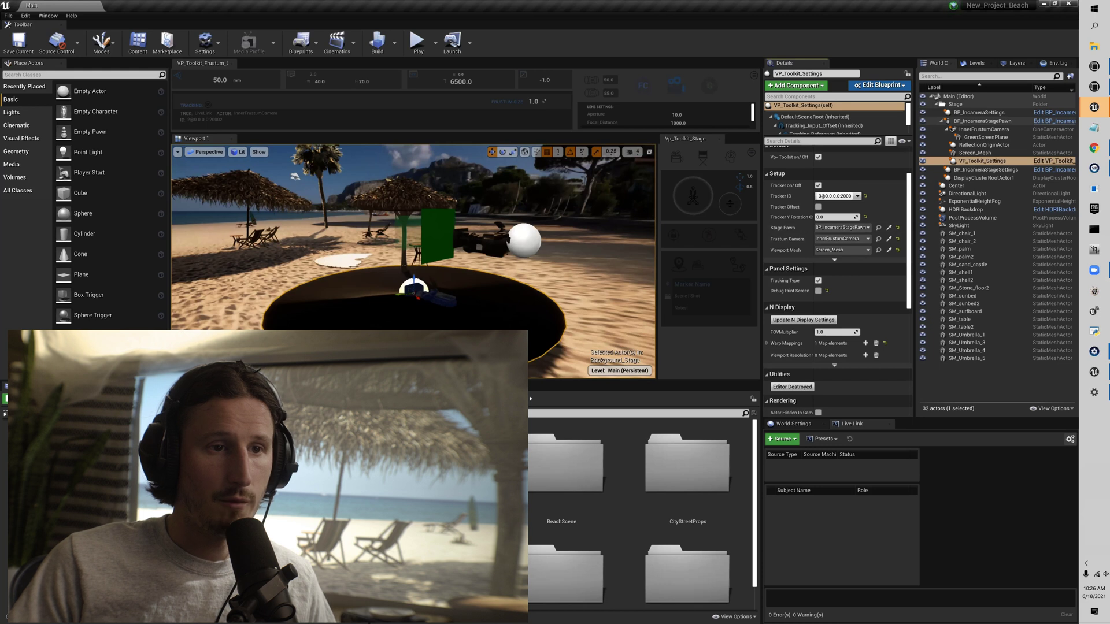
scroll(859, 285, down, 5)
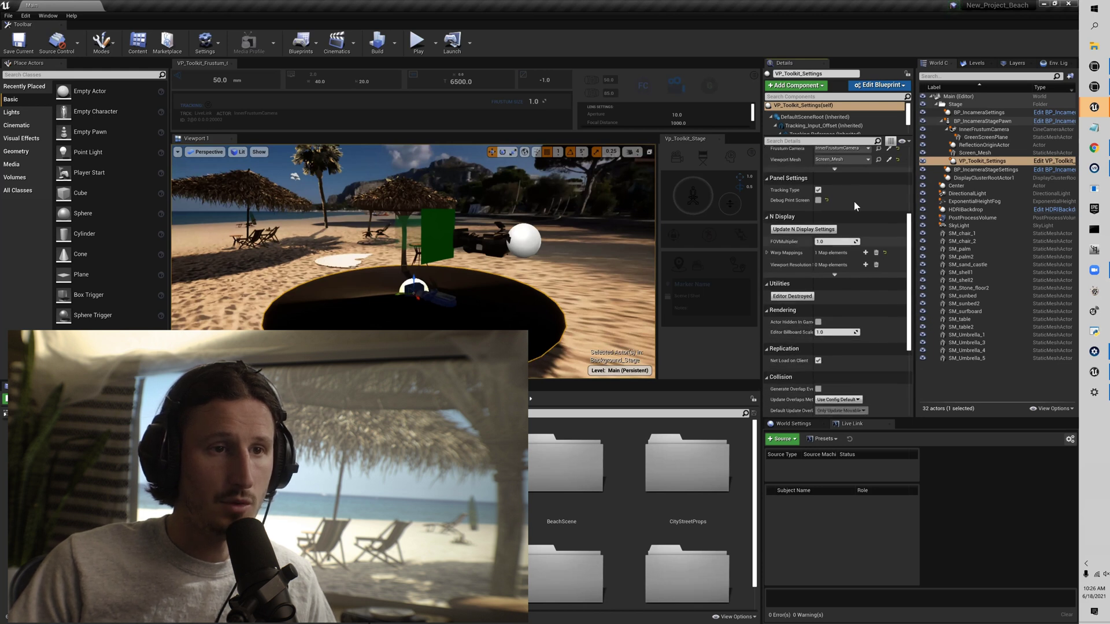
scroll(779, 206, up, 3)
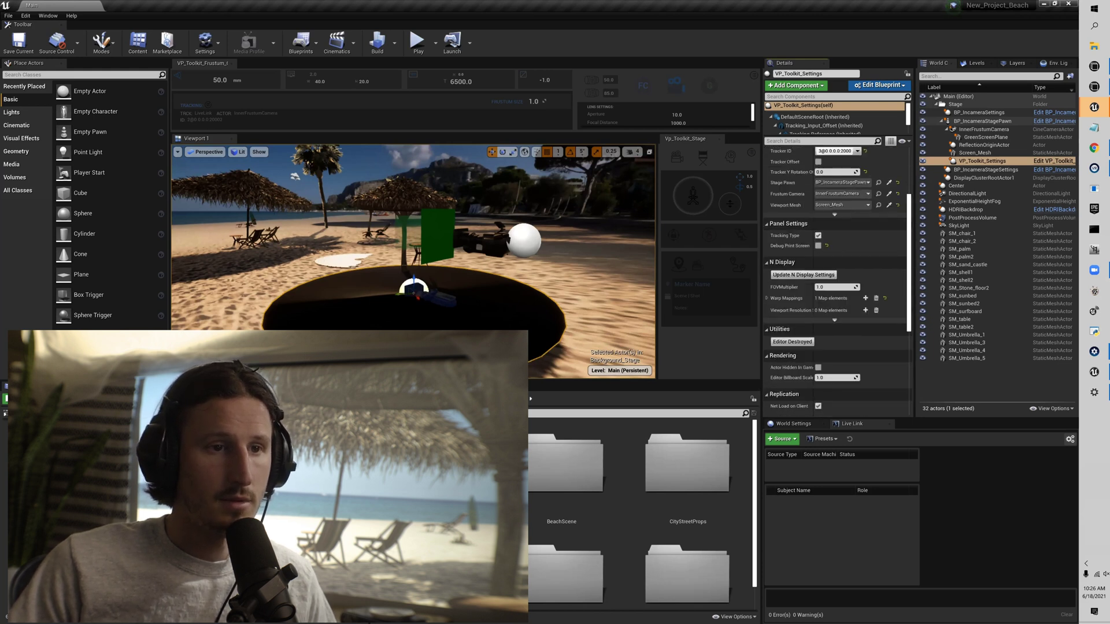
scroll(836, 243, up, 5)
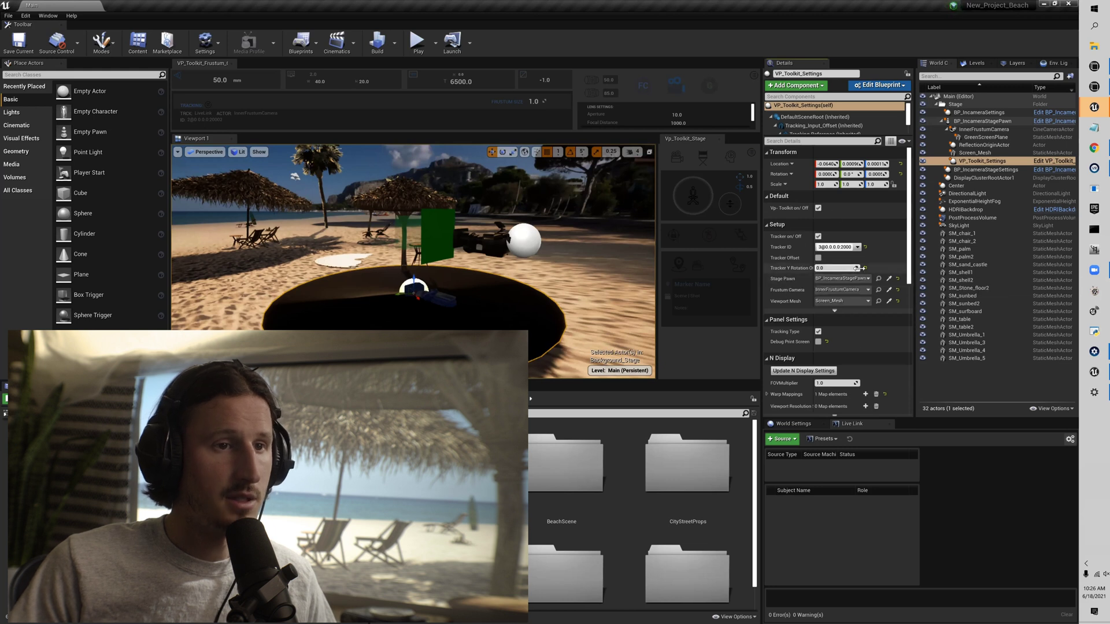
click(747, 156)
click(751, 152)
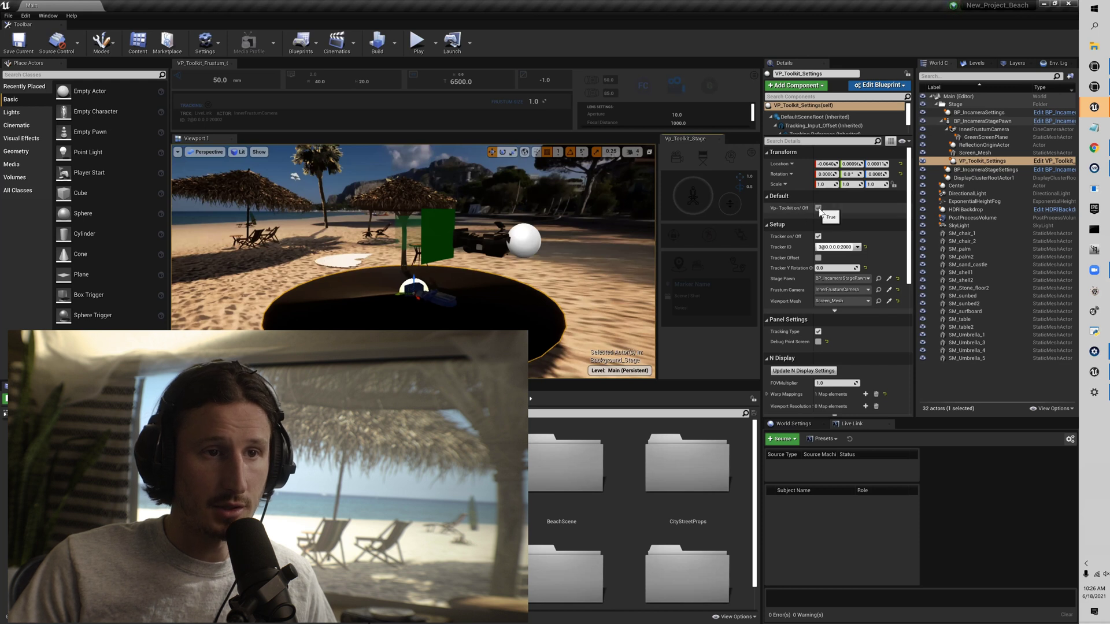
click(818, 237)
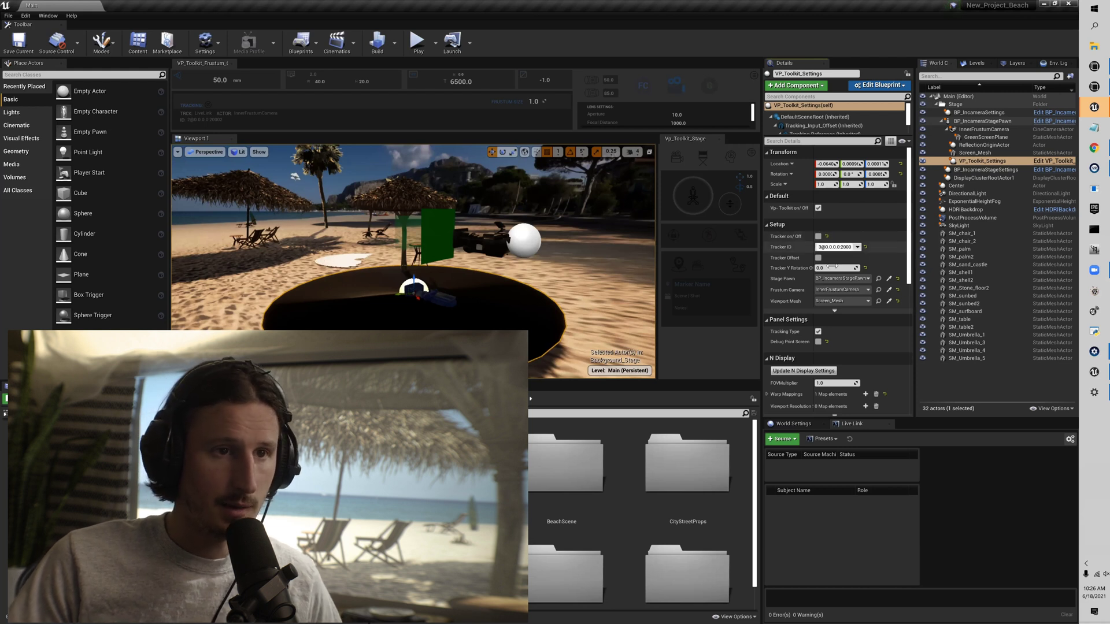
Keep BP_IncameraStagePawn, InnerFrustumCamera and Screen_Mesh as the stage pawn, frustum camera and viewport mesh
scroll(833, 267, down, 2)
click(843, 237)
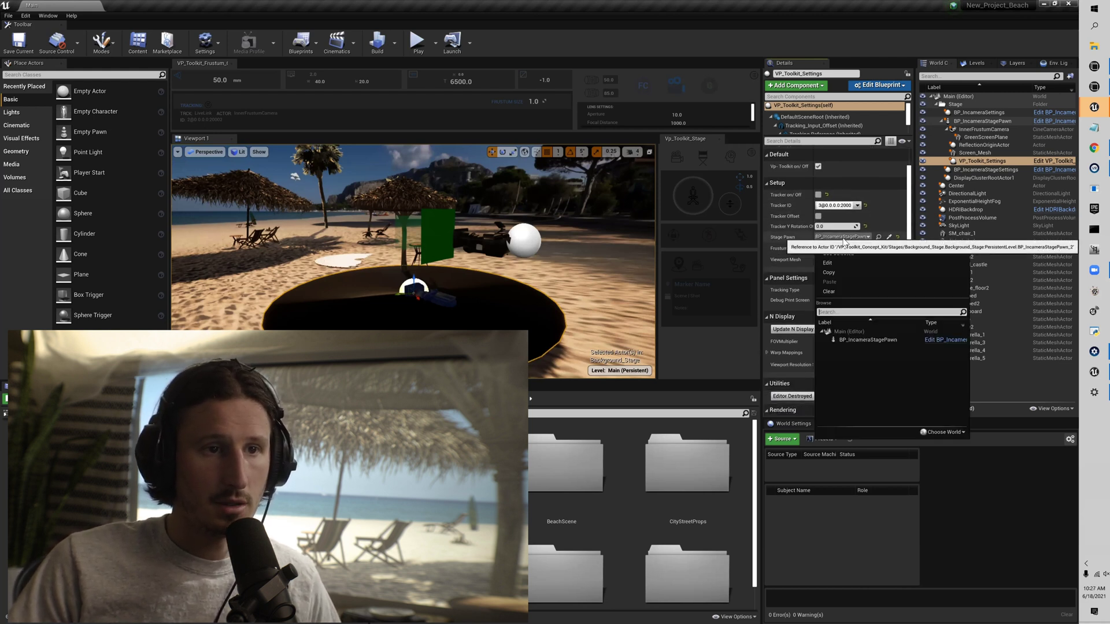
click(860, 341)
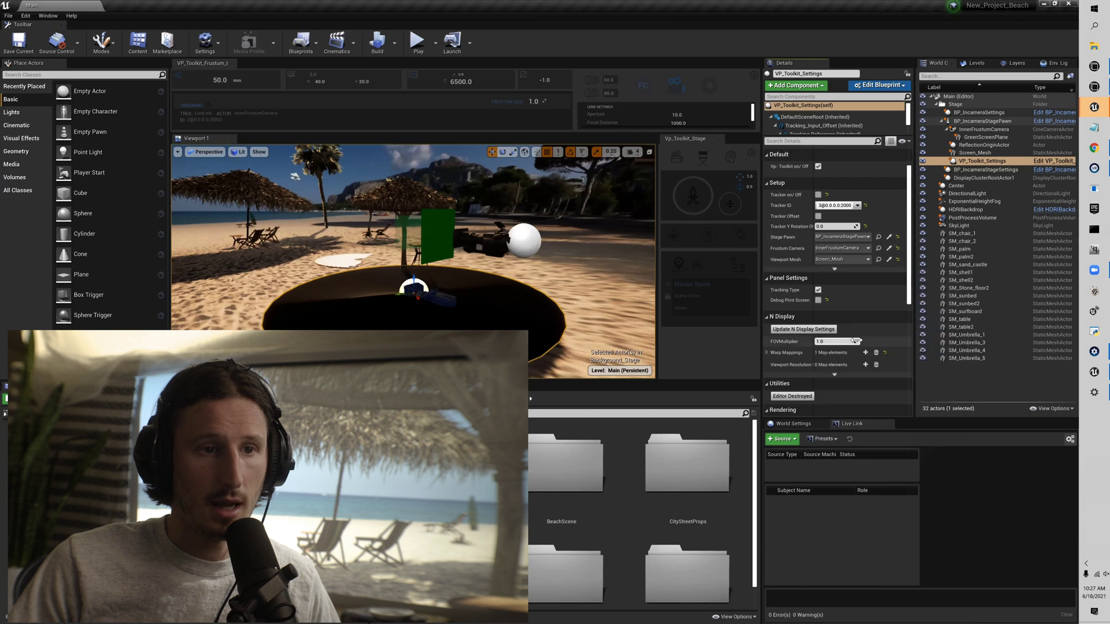
click(853, 248)
click(874, 323)
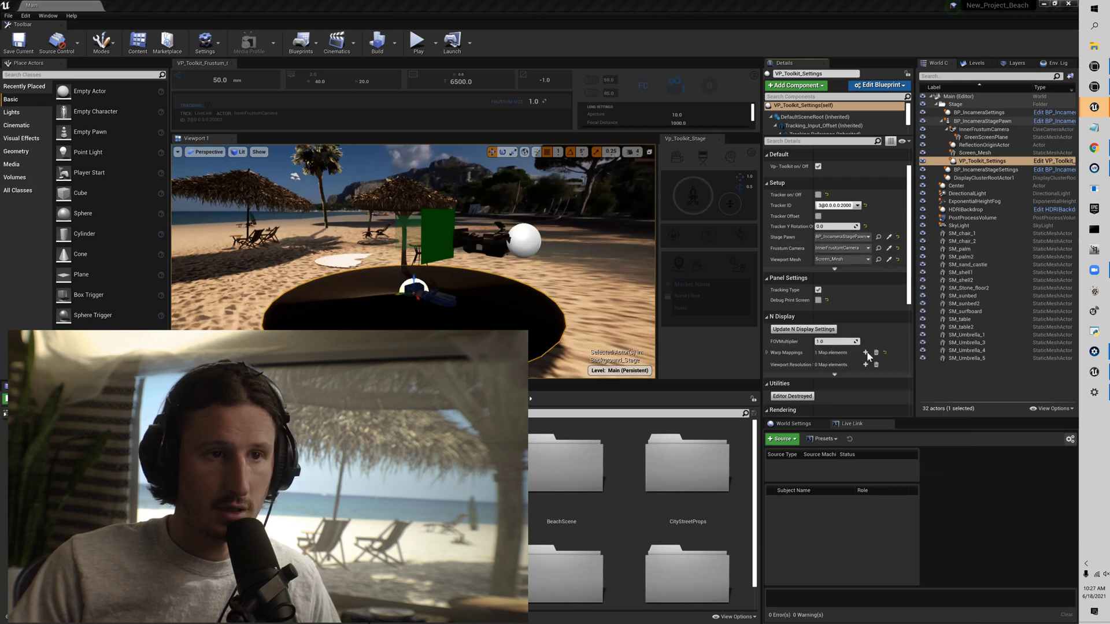
click(845, 261)
click(845, 262)
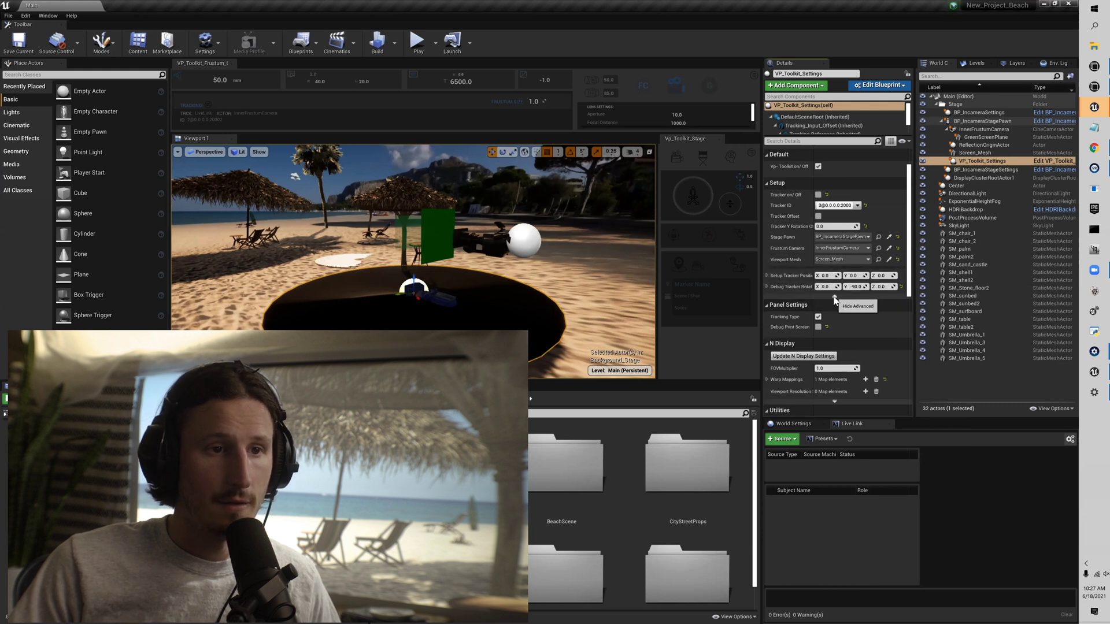
Collapse the Setup options and expand, then collapse, the N Display settings
click(834, 297)
scroll(821, 325, down, 2)
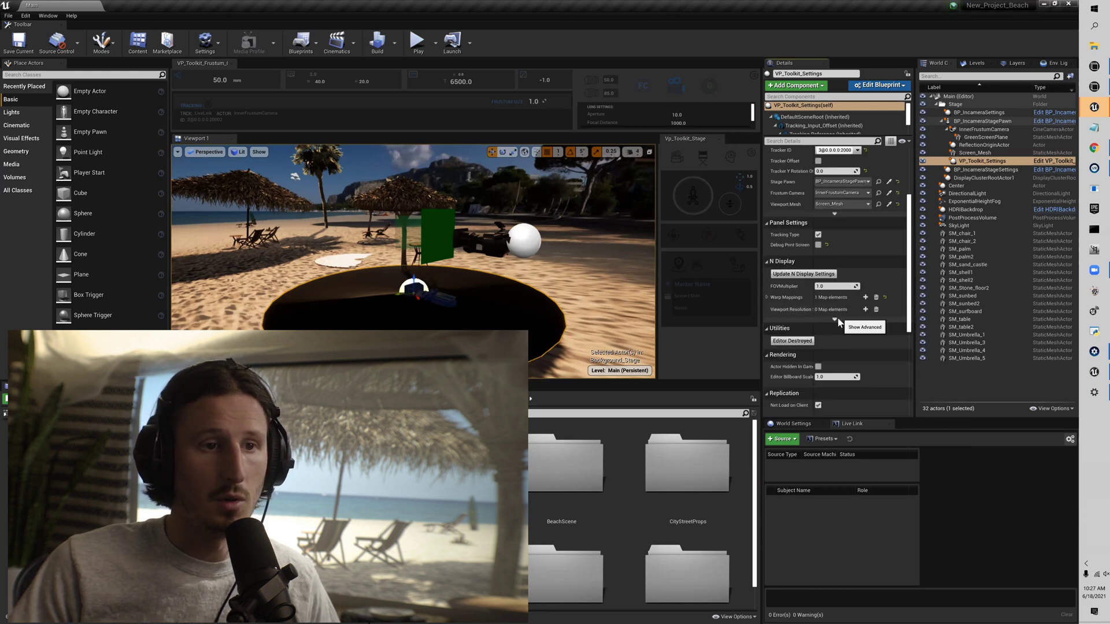
click(834, 320)
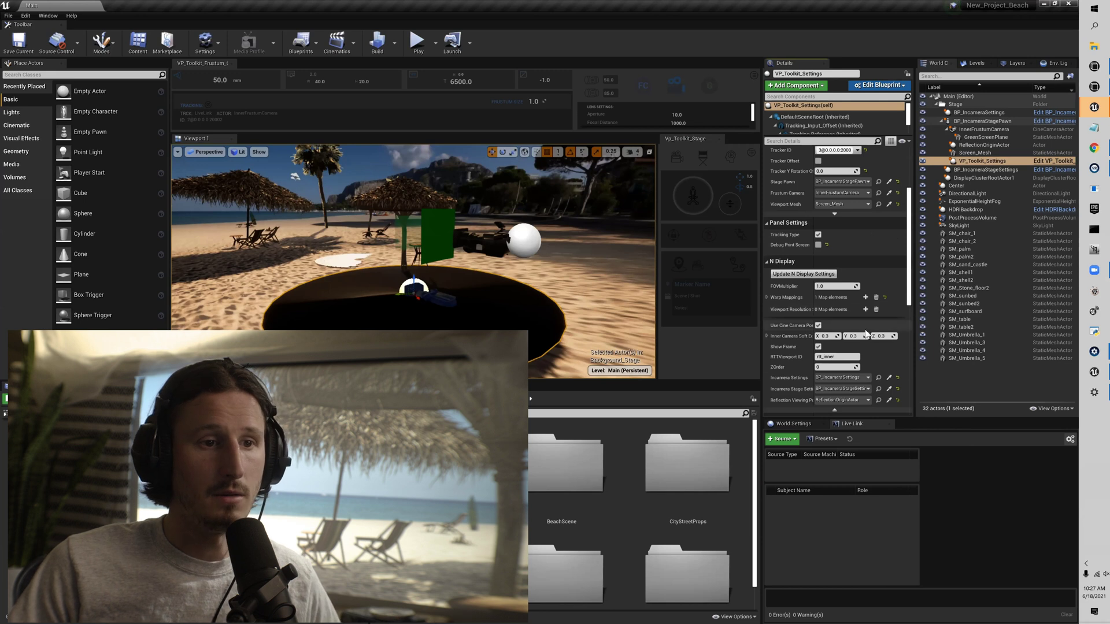
scroll(832, 324, down, 2)
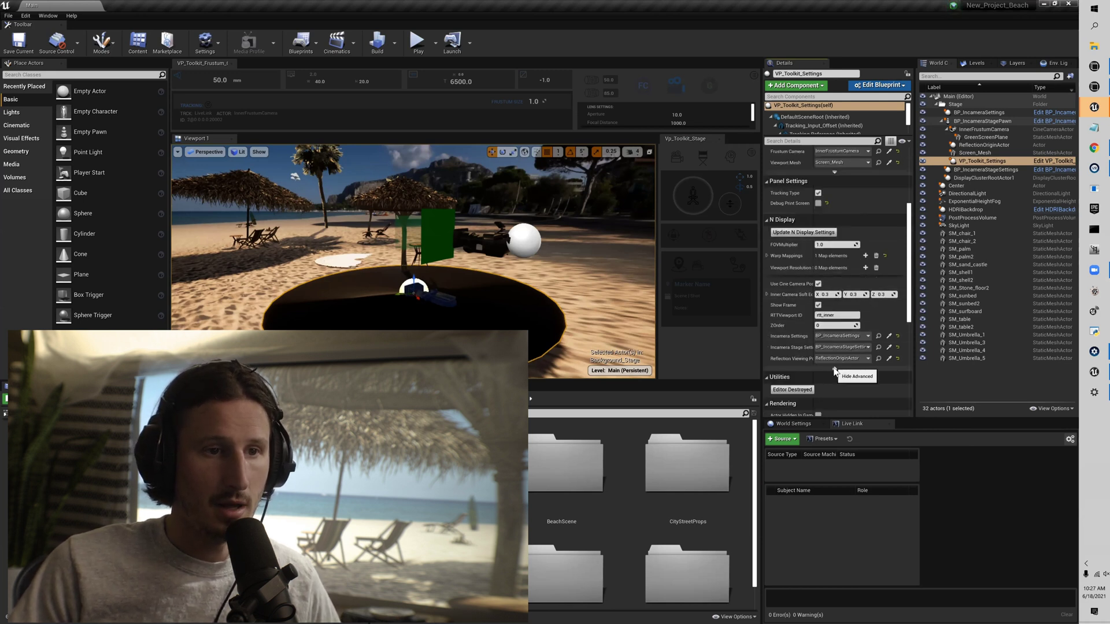
click(834, 371)
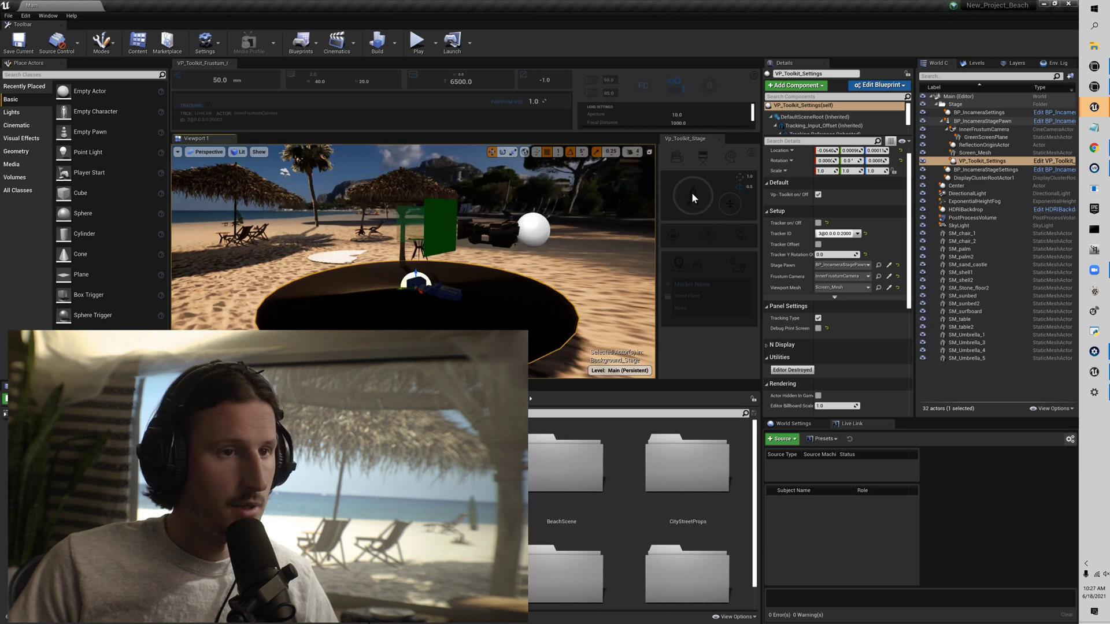
Drag the stage move and rotation joysticks to shift and slightly rotate the stage
mouse_move(692, 194)
mouse_down()
mouse_move(704, 202)
mouse_move(679, 202)
mouse_move(703, 203)
mouse_move(693, 188)
mouse_move(696, 201)
mouse_up()
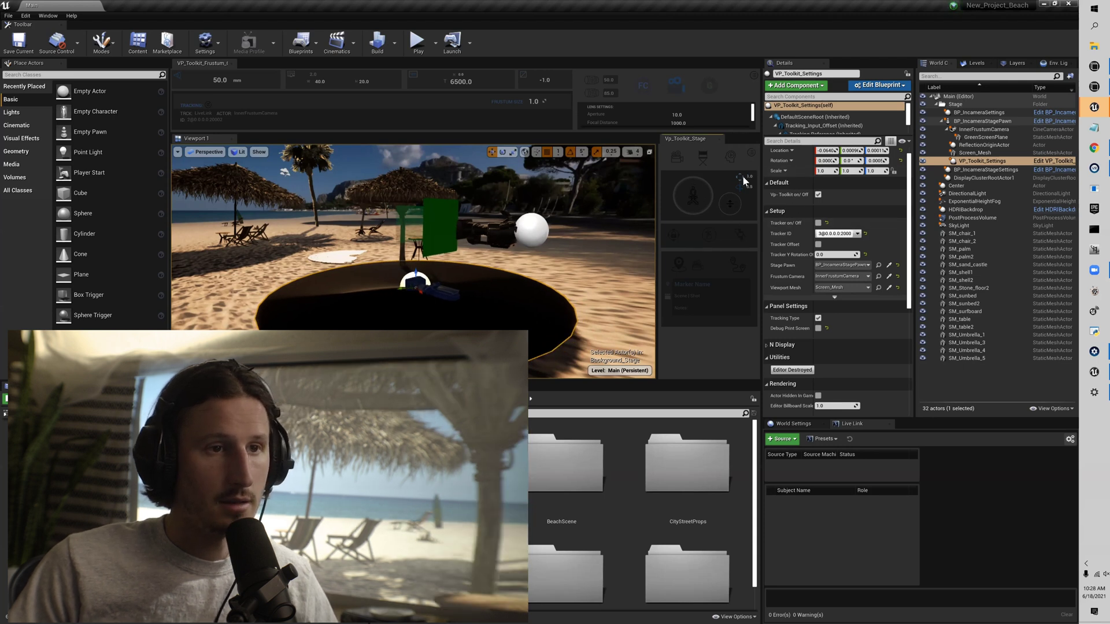
drag(728, 204, 732, 197)
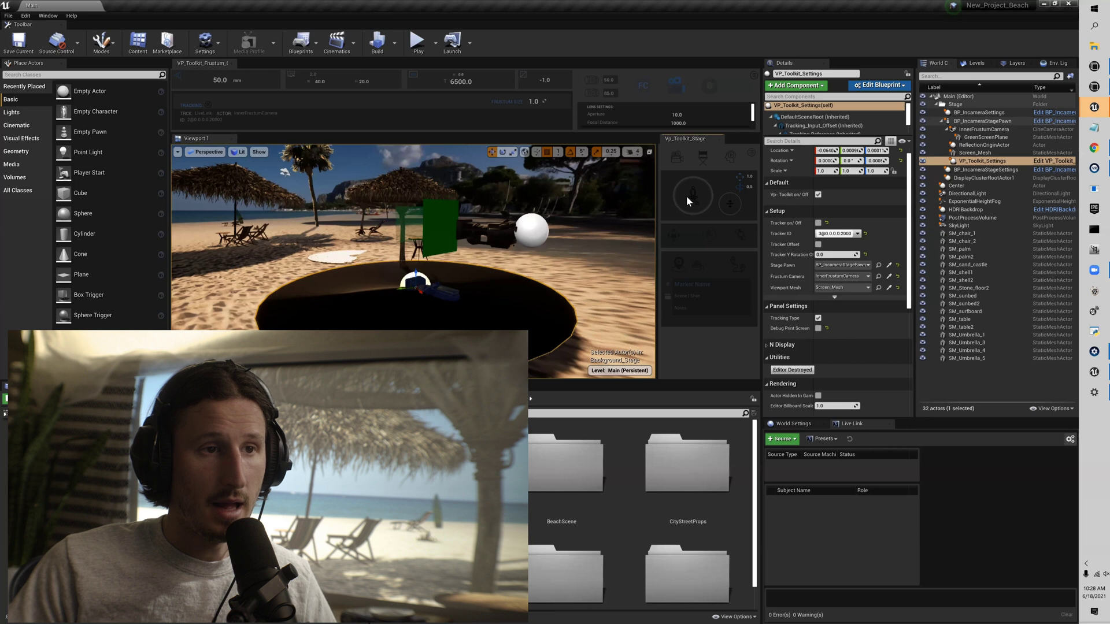
Lock the stage move rate and nudge the stage across the beach
click(740, 187)
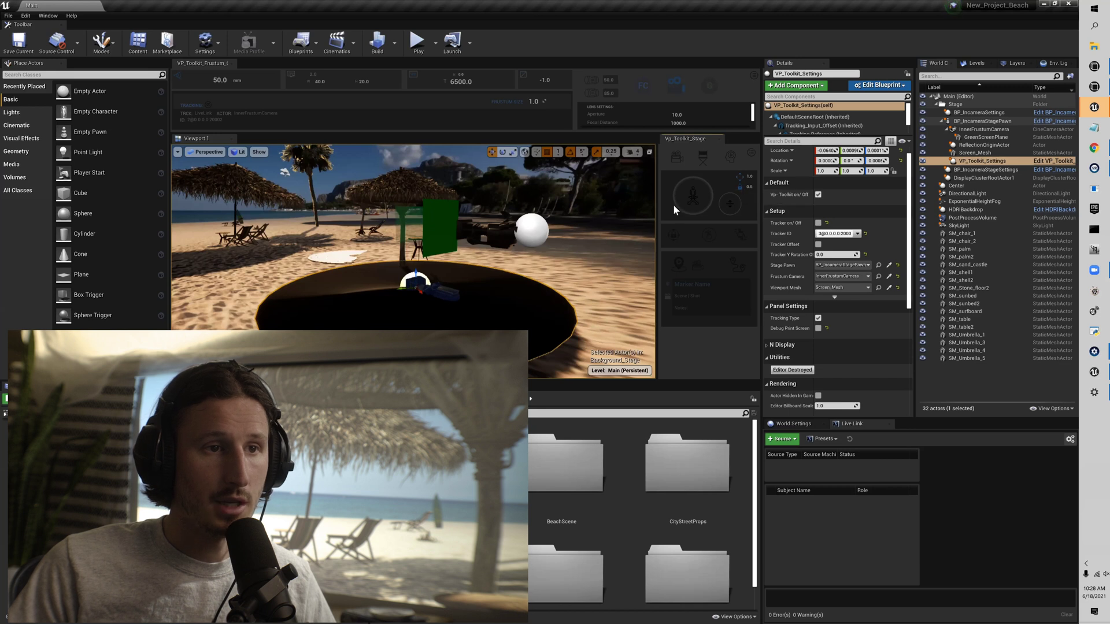
mouse_move(691, 195)
mouse_down()
mouse_move(706, 193)
mouse_move(689, 187)
mouse_move(691, 203)
mouse_move(692, 194)
mouse_up()
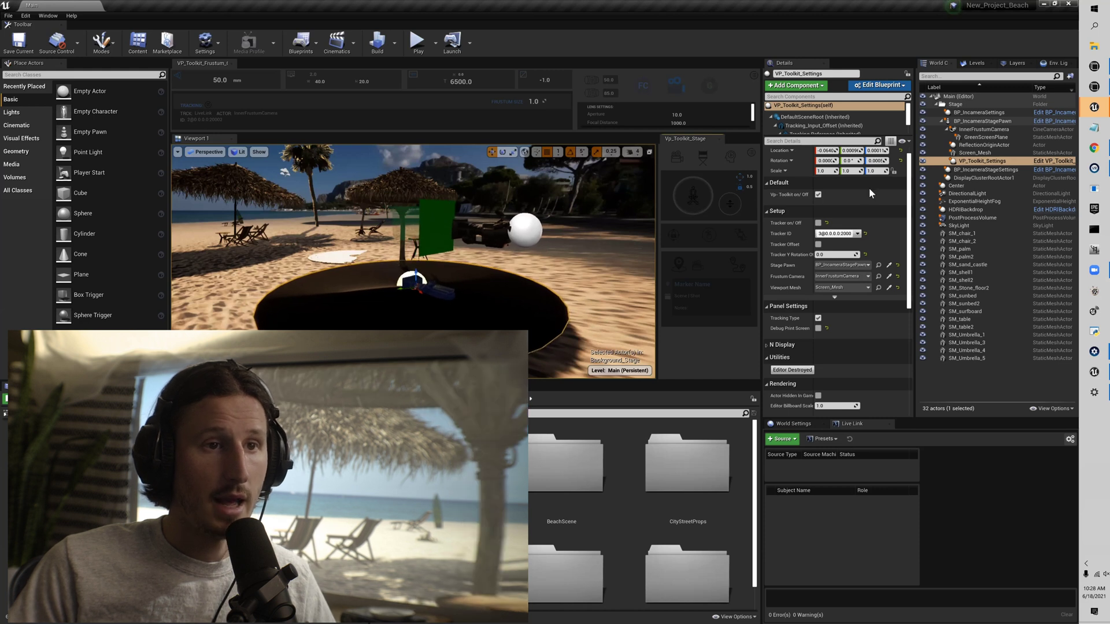
scroll(858, 200, up, 1)
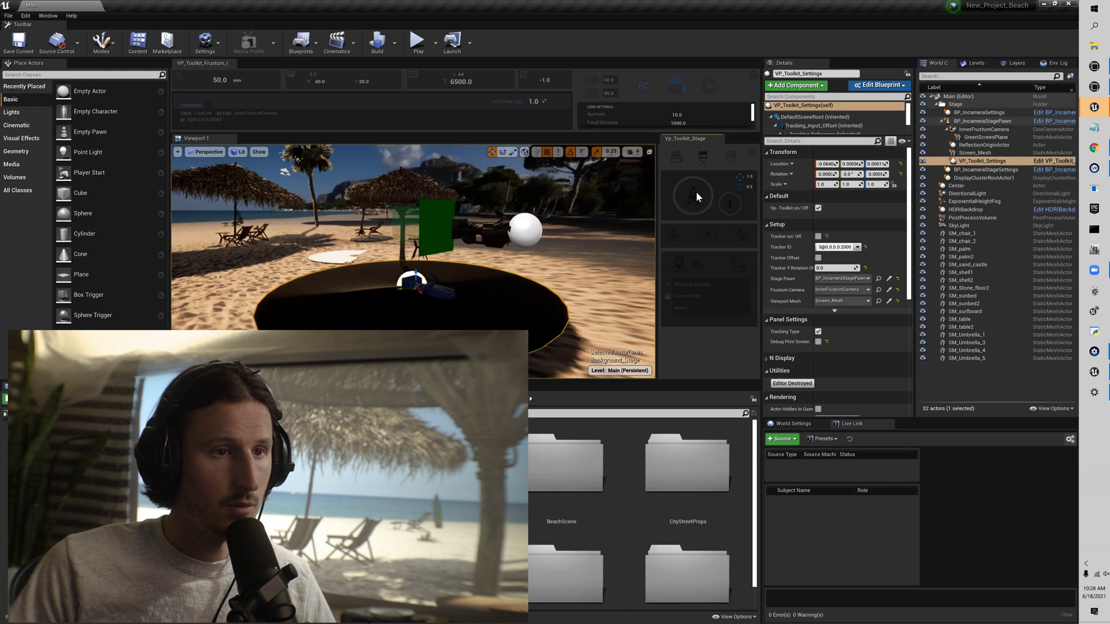
drag(695, 192, 688, 194)
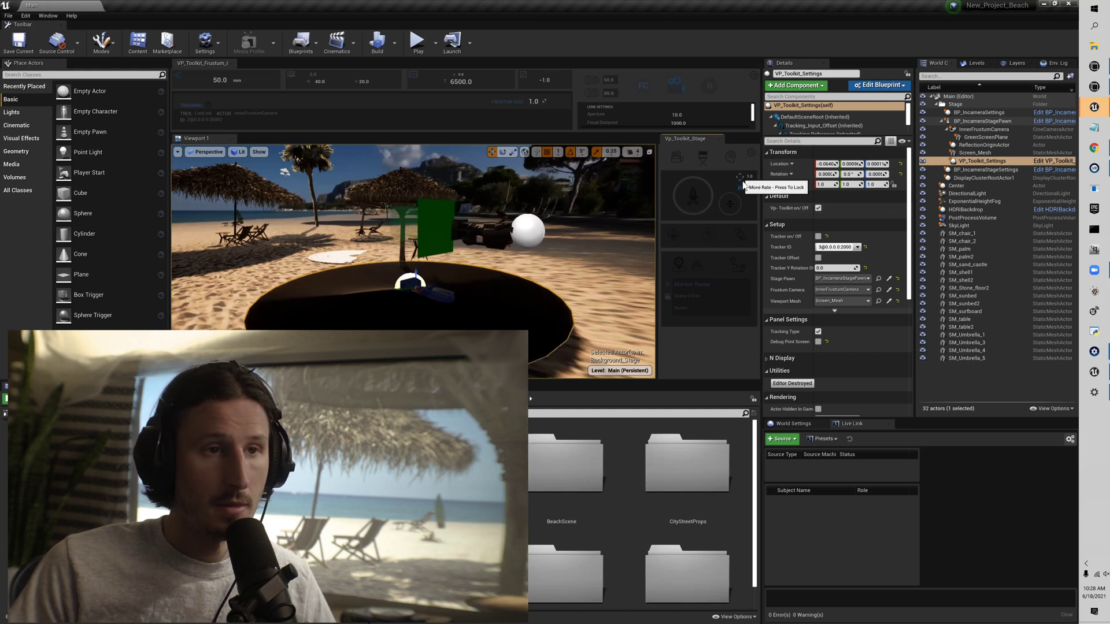
Switch movement mode, lock the move rate at 0.5, and move the stage further
click(738, 175)
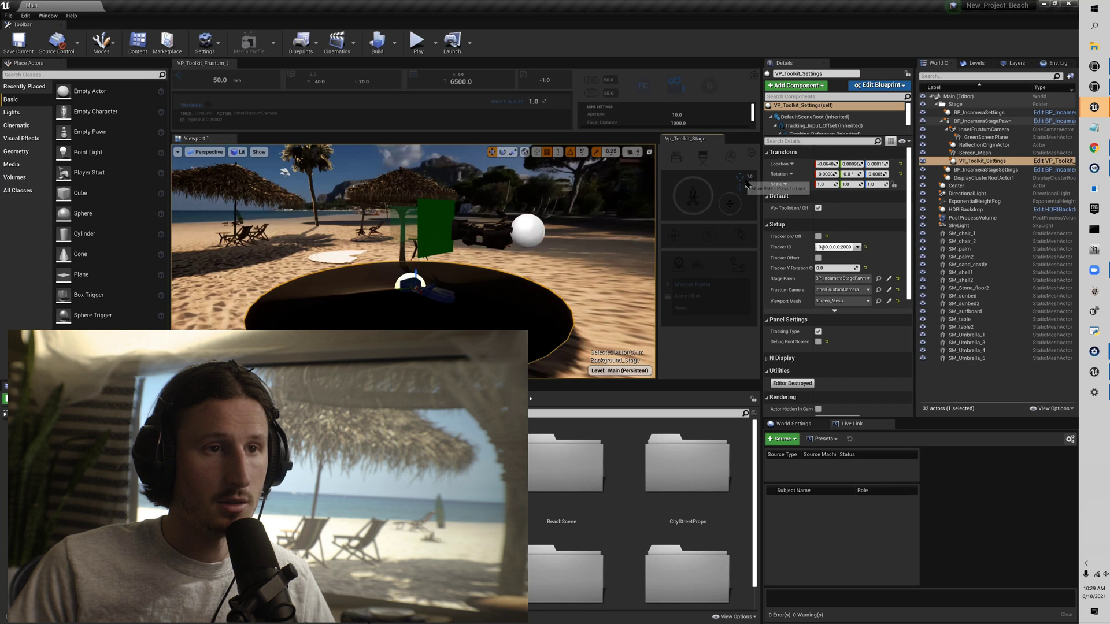
click(738, 189)
mouse_move(697, 197)
mouse_down()
mouse_move(683, 195)
mouse_move(696, 195)
mouse_up()
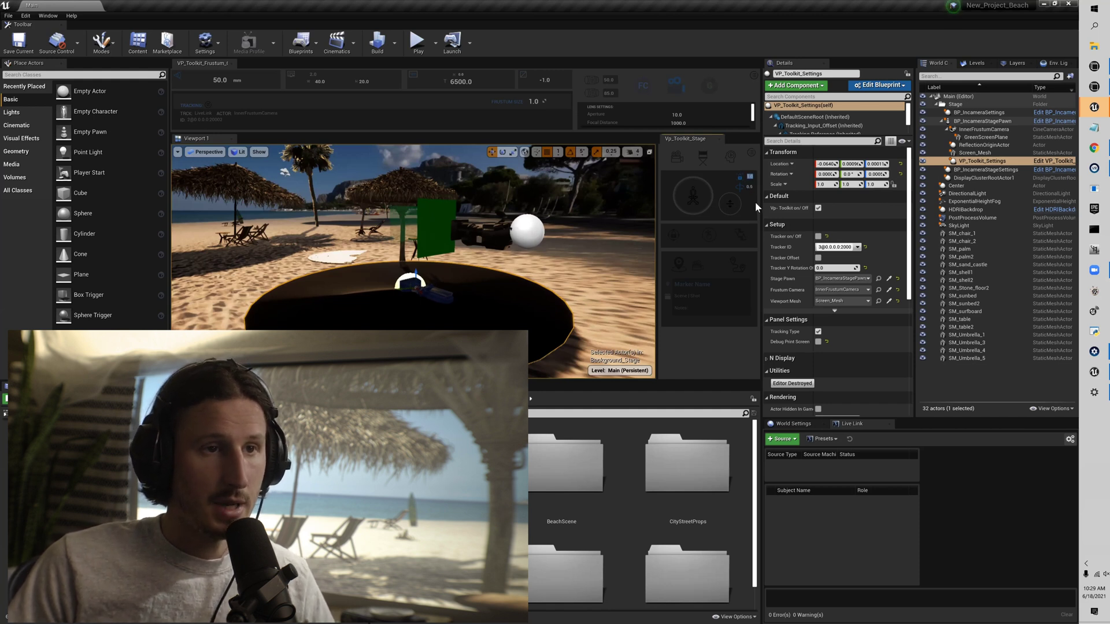
click(750, 187)
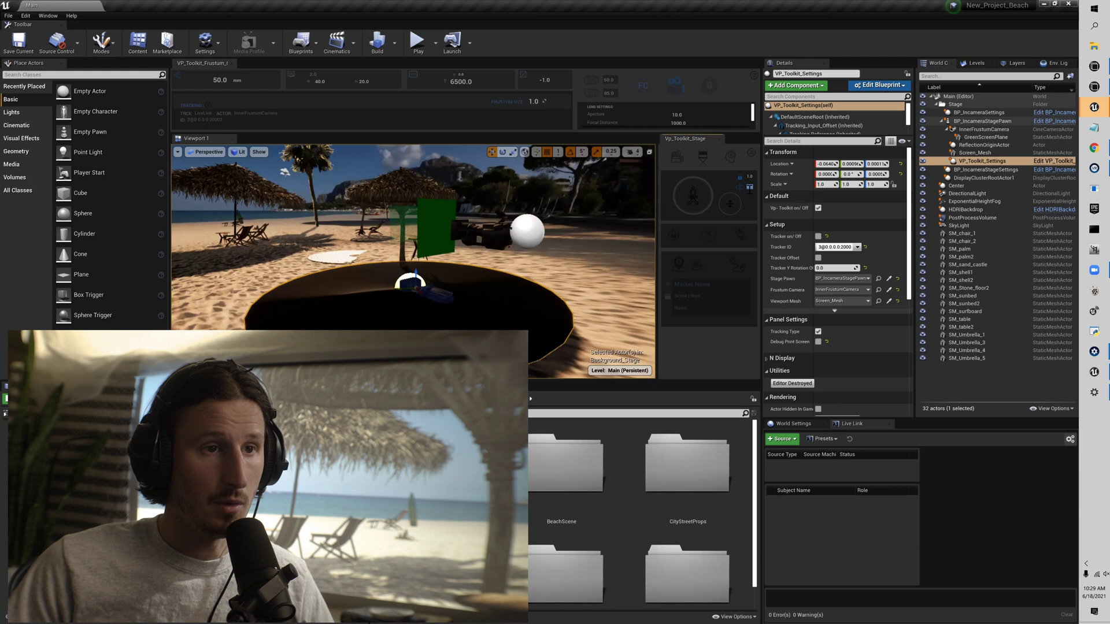
click(750, 187)
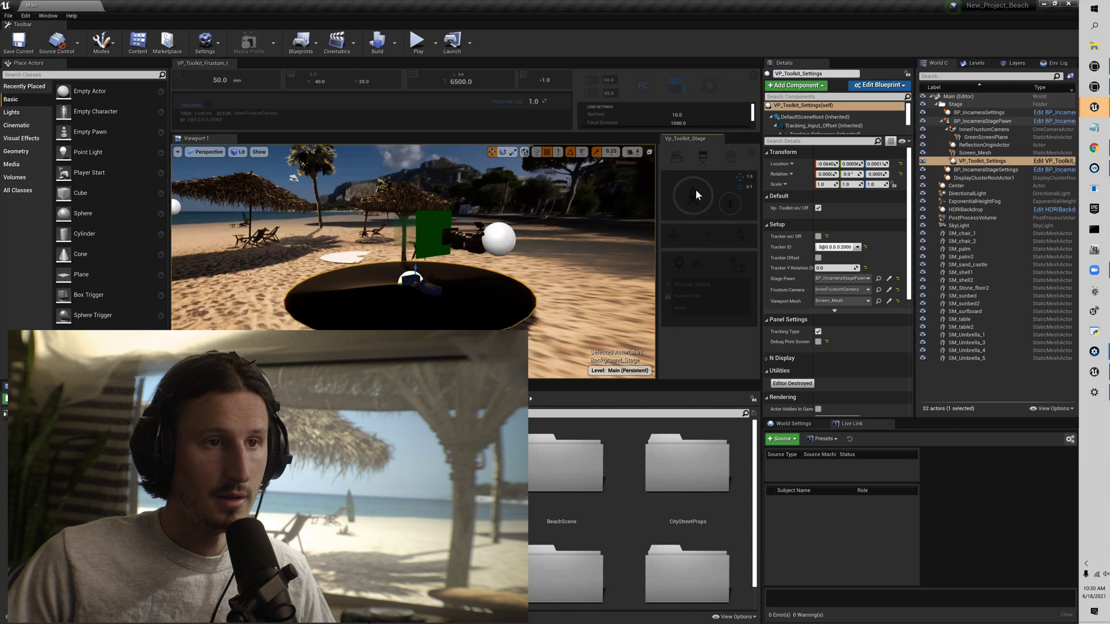
Move the stage to a new beach spot, apply Lock Stage, and confirm it no longer moves
click(739, 178)
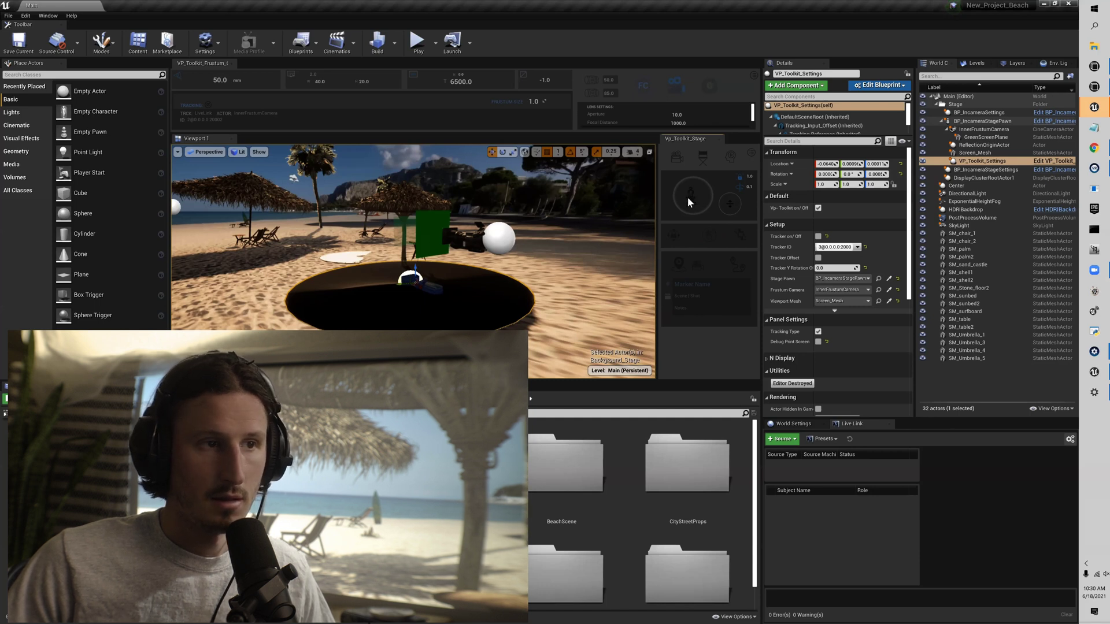
drag(688, 199, 694, 200)
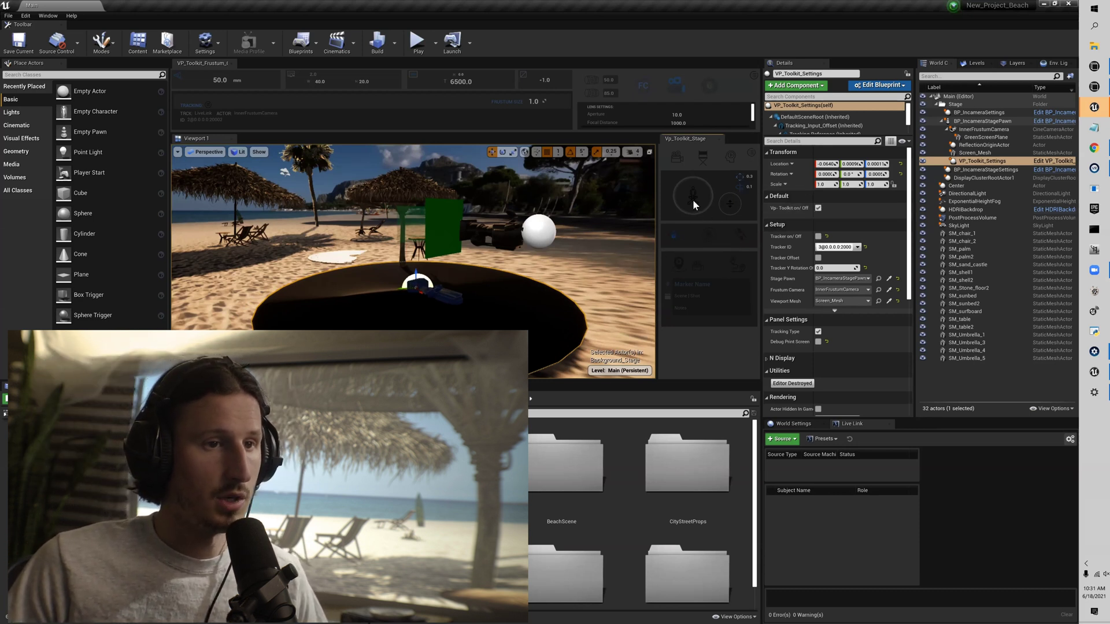
click(681, 210)
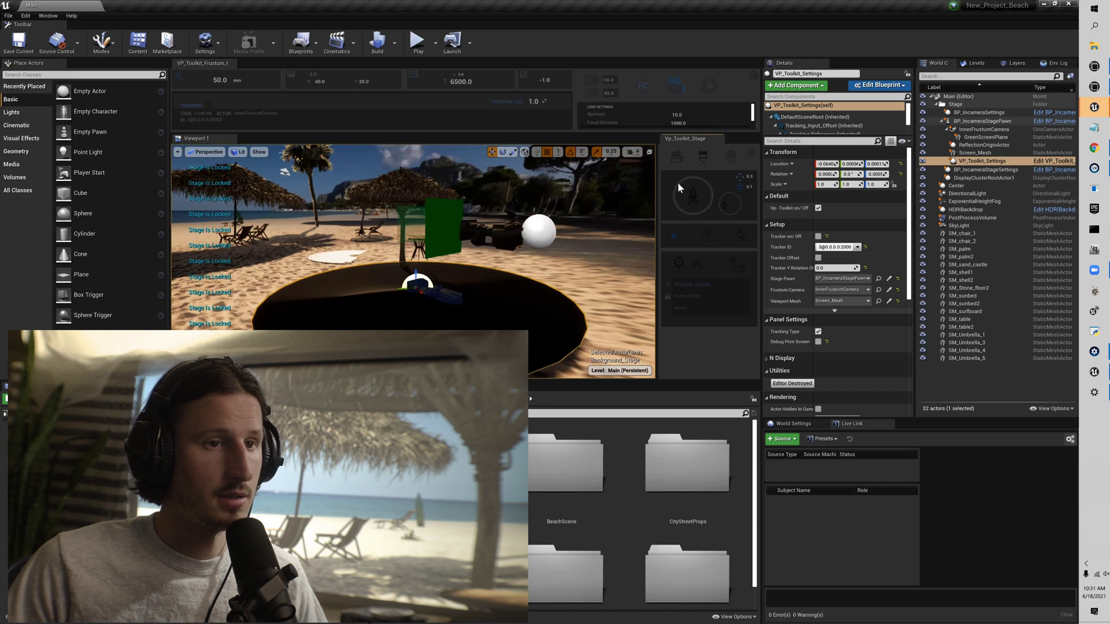
drag(694, 196, 702, 192)
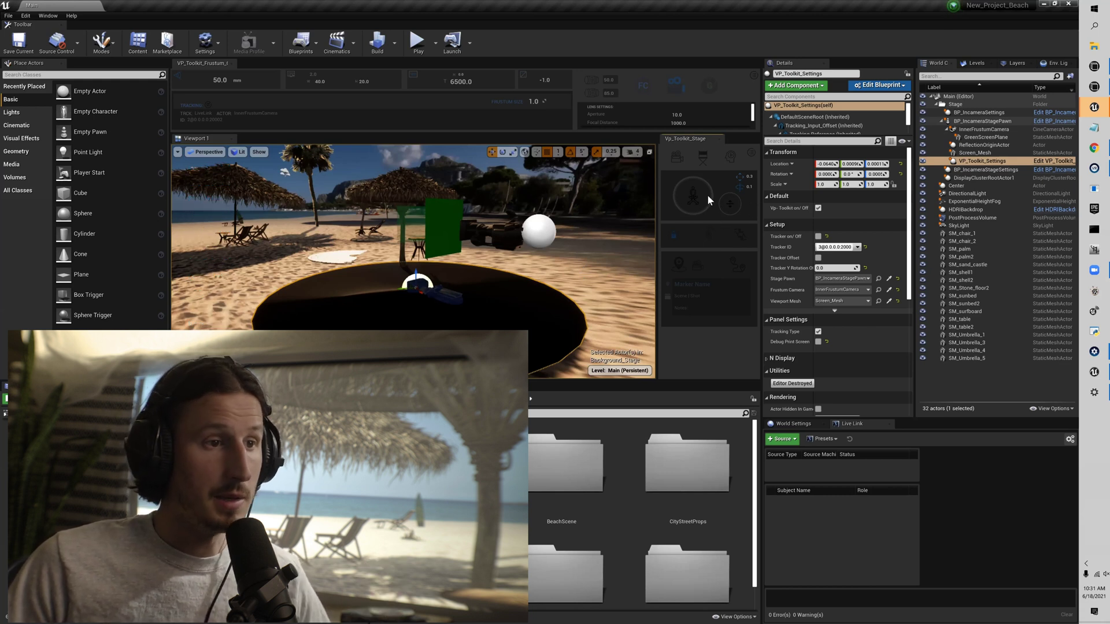
With Control Selected Actor on, select SM_chair_1 and move and rotate it with the joystick
click(711, 235)
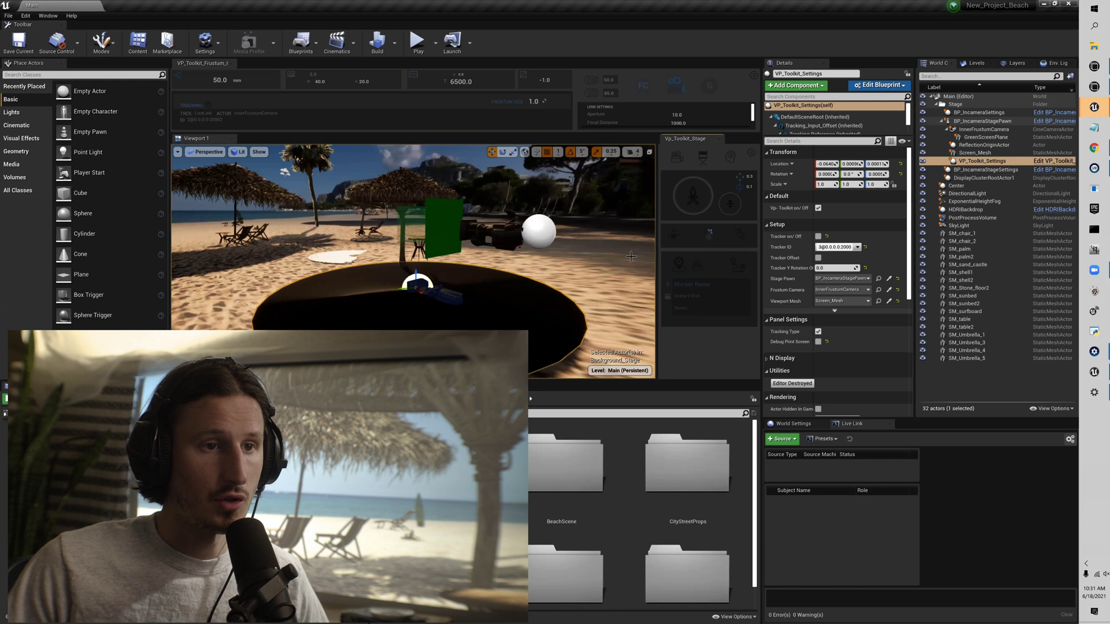
drag(562, 296, 517, 271)
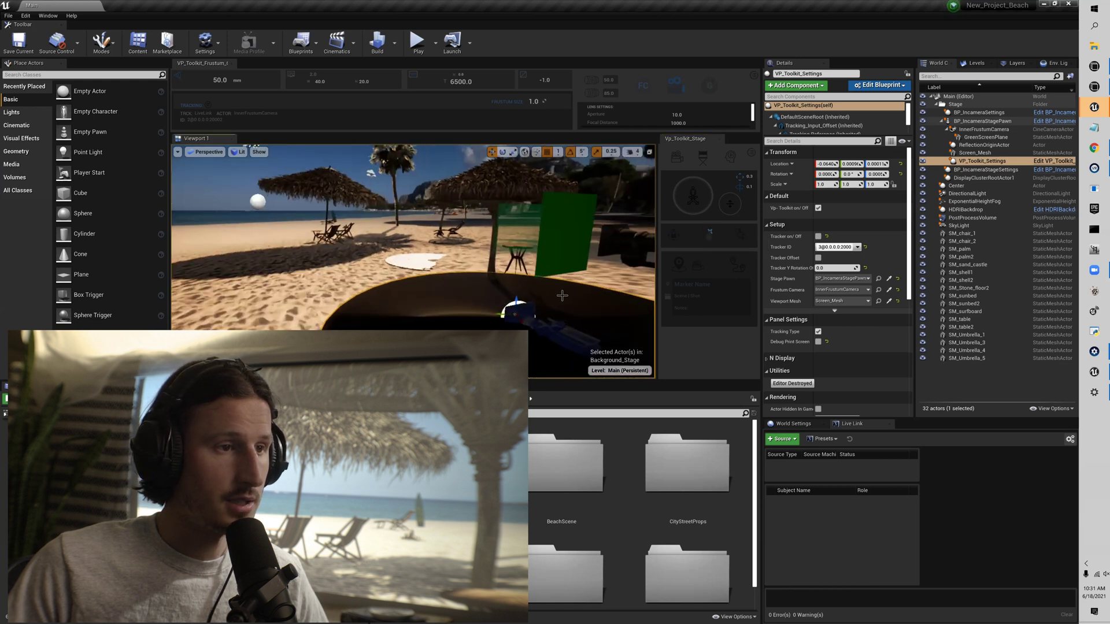
click(334, 233)
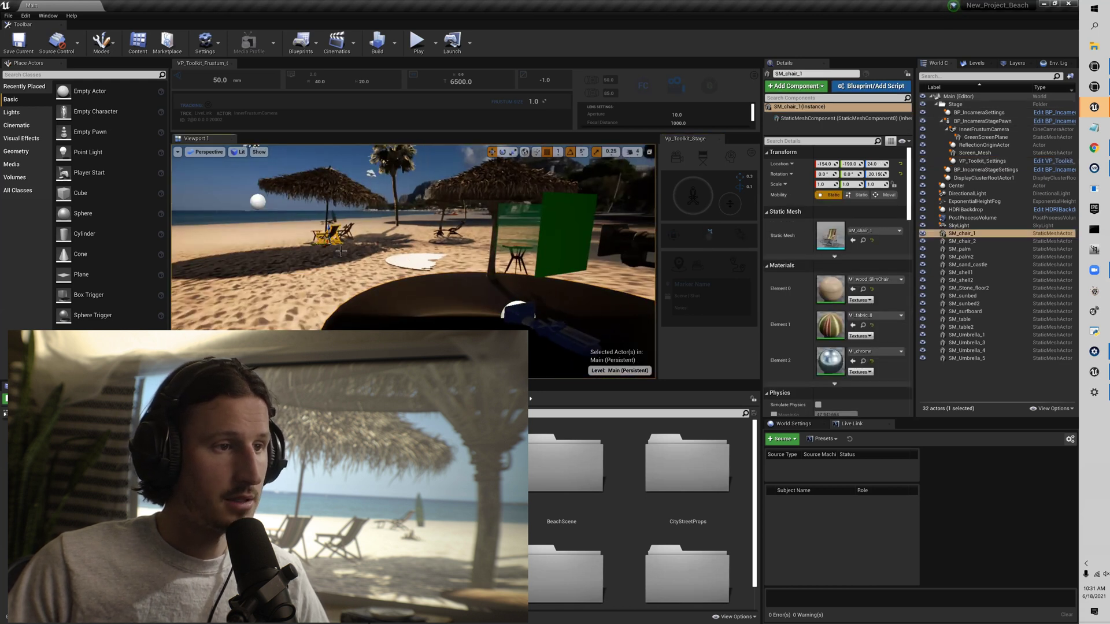
mouse_move(555, 249)
right_down()
mouse_move(544, 249)
mouse_move(613, 246)
mouse_move(555, 249)
right_up()
mouse_move(692, 184)
mouse_down()
mouse_move(700, 188)
mouse_move(686, 199)
mouse_move(675, 194)
mouse_move(712, 172)
mouse_move(675, 197)
mouse_move(709, 196)
mouse_move(686, 195)
mouse_up()
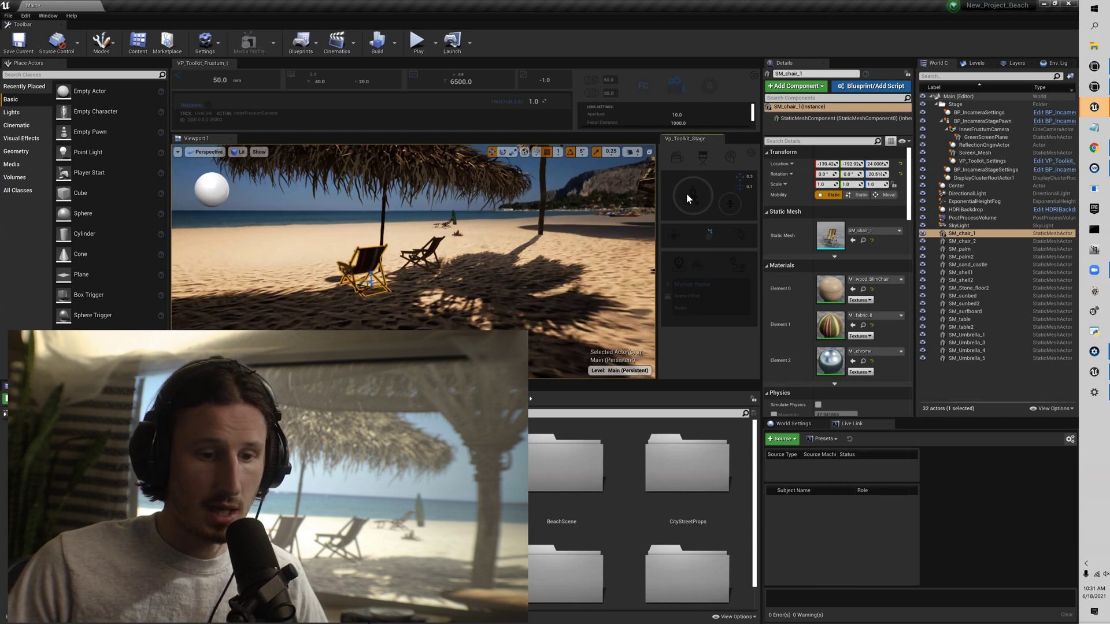
mouse_move(696, 193)
mouse_down()
mouse_move(716, 192)
mouse_move(686, 193)
mouse_move(729, 202)
mouse_move(733, 216)
mouse_move(731, 196)
mouse_move(726, 204)
mouse_move(701, 193)
mouse_move(720, 189)
mouse_move(696, 193)
mouse_up()
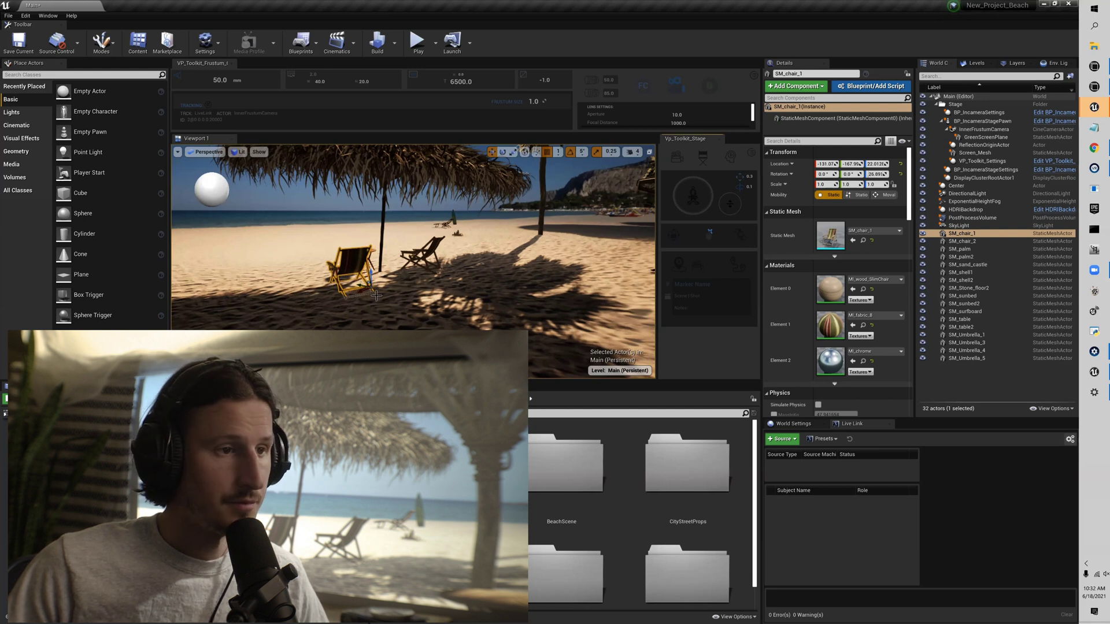
Drag SM_chair_1 along X and Y until its Location Y is about -204
drag(360, 289, 374, 293)
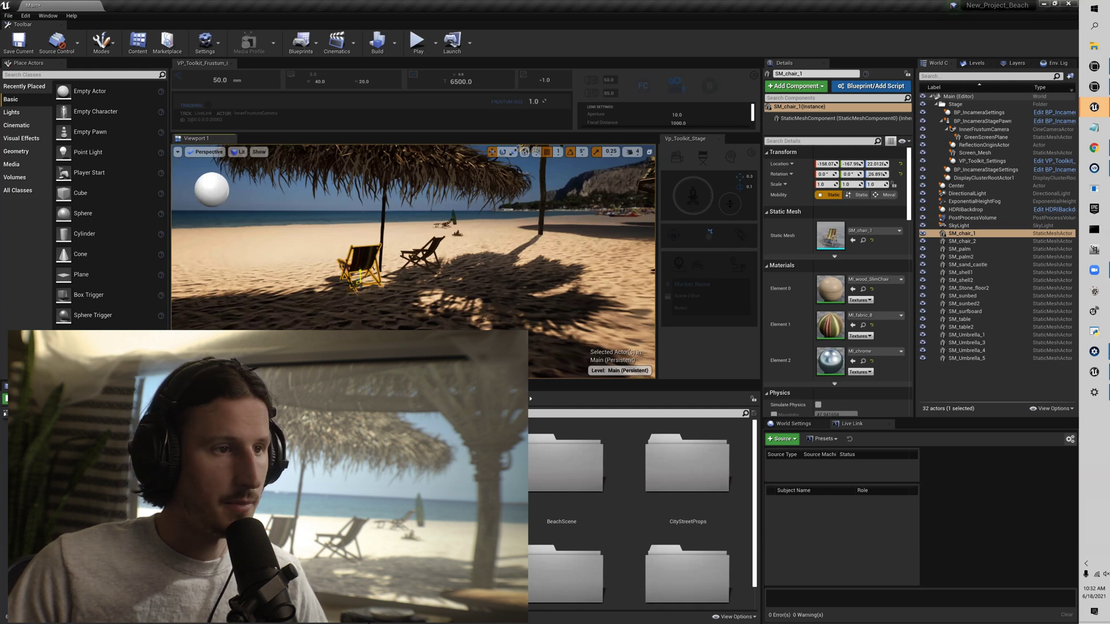
drag(359, 278, 365, 289)
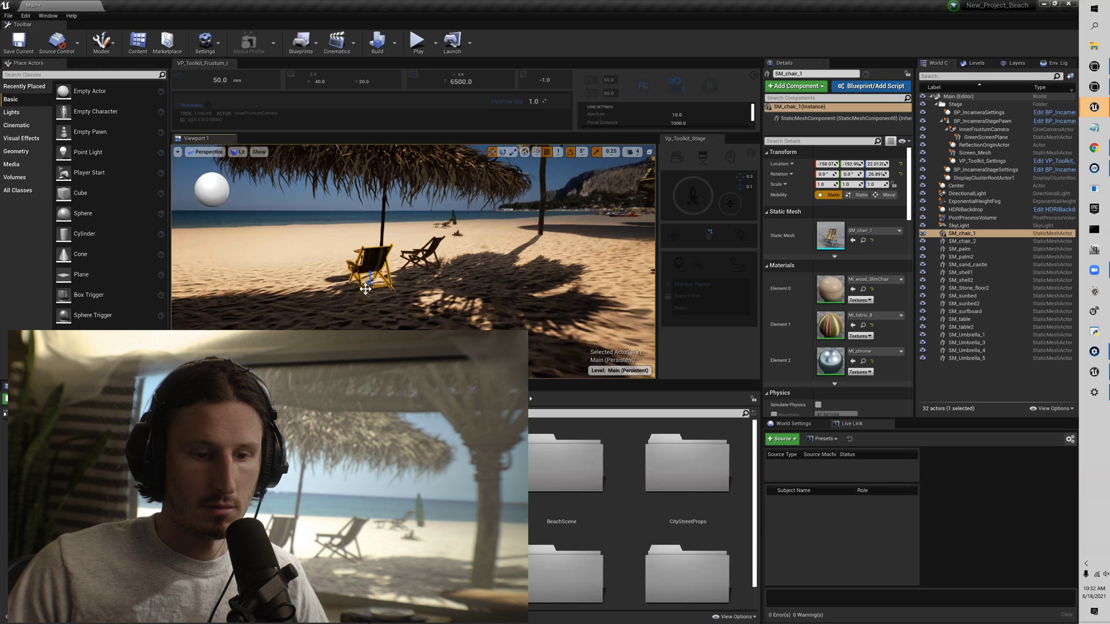
drag(363, 287, 366, 293)
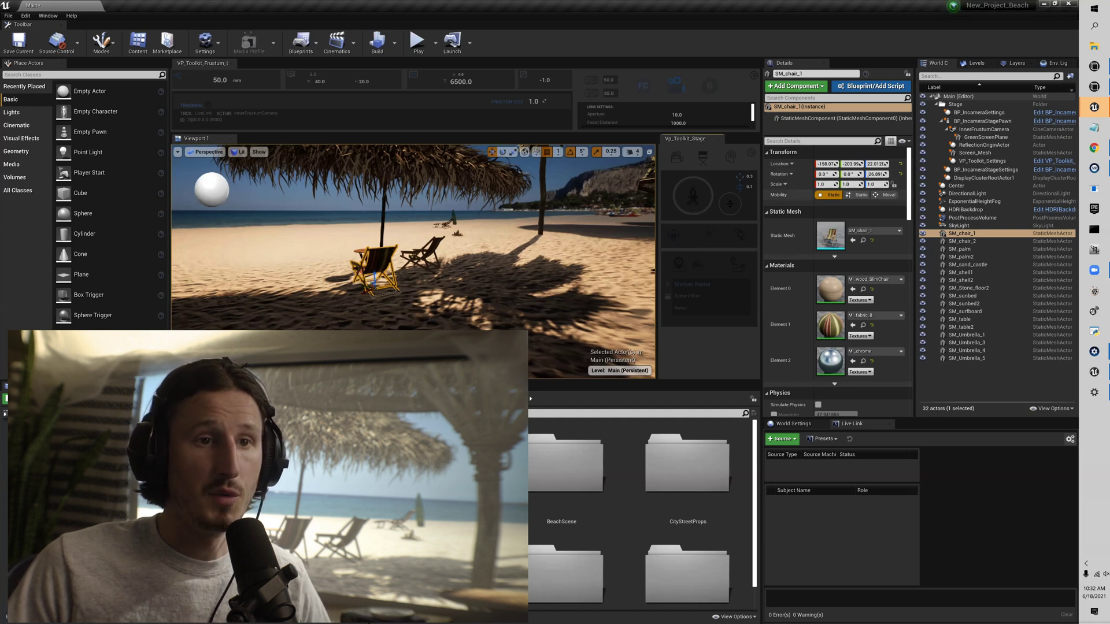
Select BP_IncameraStagePawn and look around the stage dish from the HDRIBackdrop position
click(983, 121)
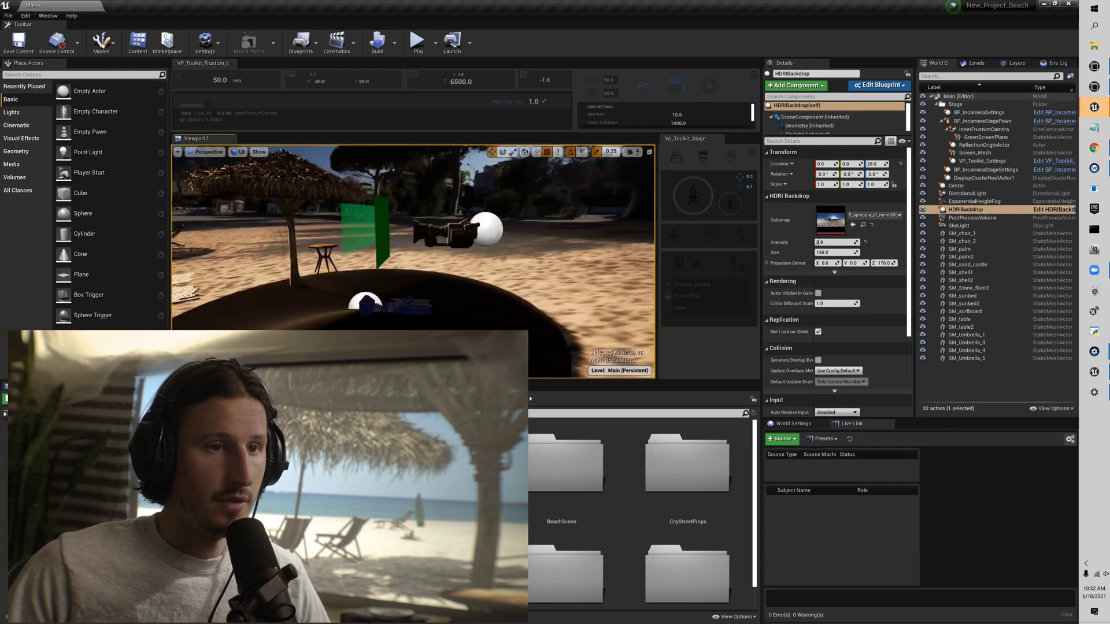
mouse_move(441, 292)
right_down()
mouse_move(335, 321)
mouse_move(441, 291)
right_up()
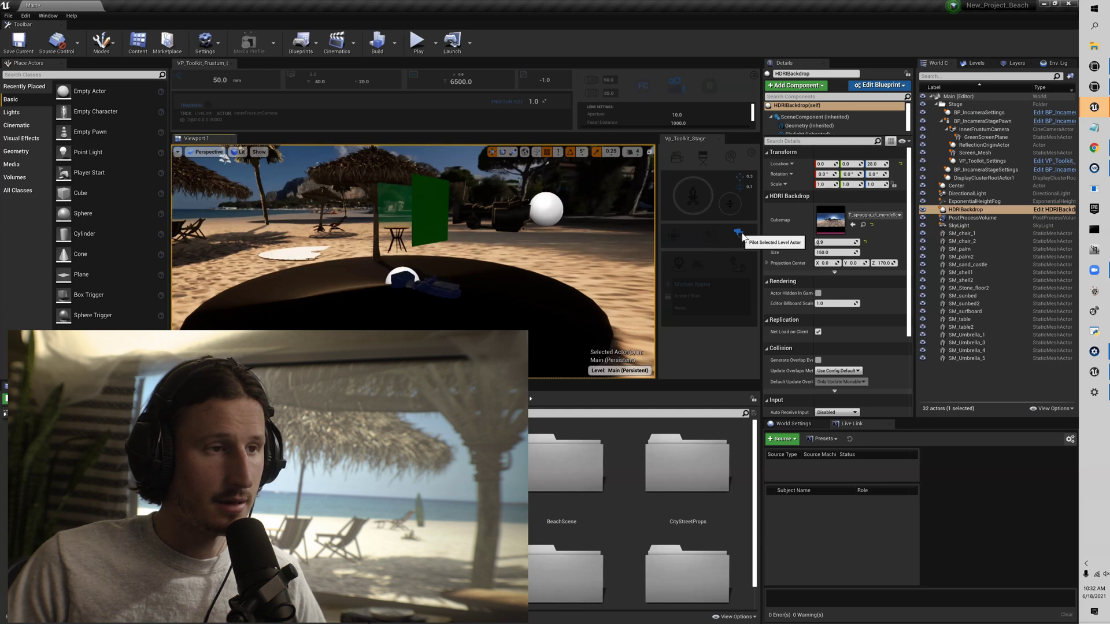
click(740, 234)
mouse_move(592, 257)
mouse_down()
mouse_move(590, 284)
mouse_move(555, 231)
mouse_move(593, 257)
mouse_up()
Pilot ReflectionOriginActor to about X -181.6, Y 77.0, Z 111.0, yaw -8°
click(530, 209)
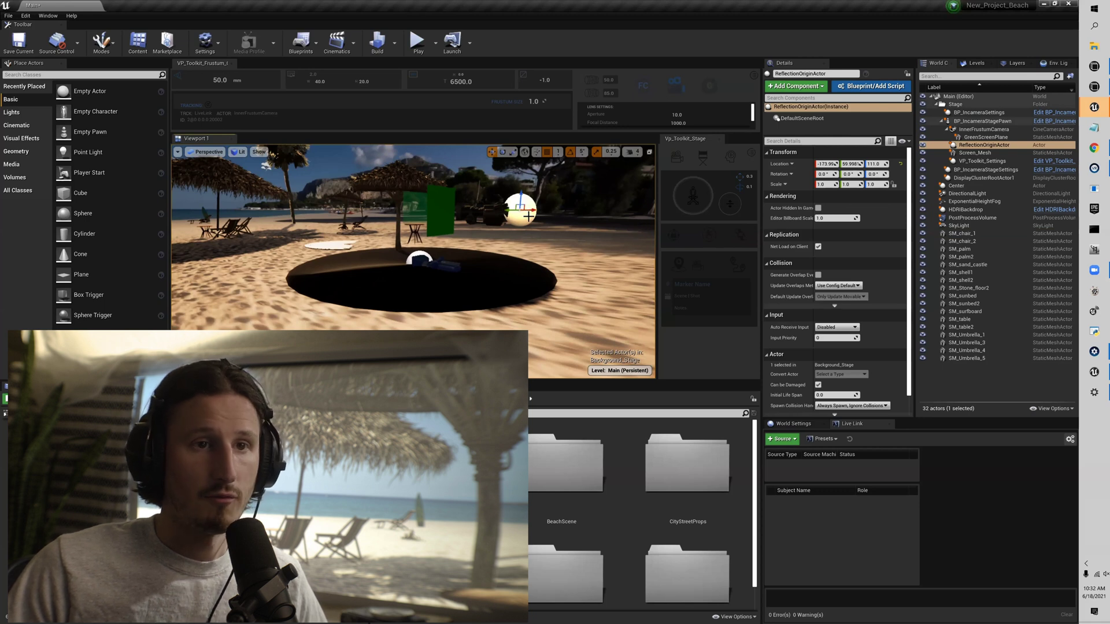
click(739, 234)
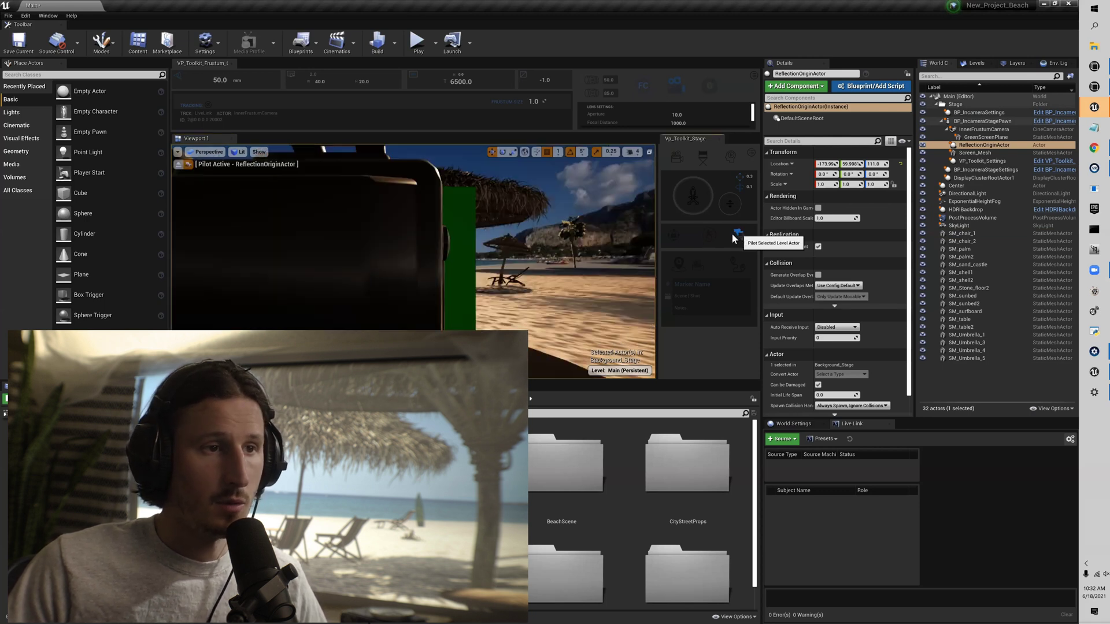
right_drag(521, 249, 497, 248)
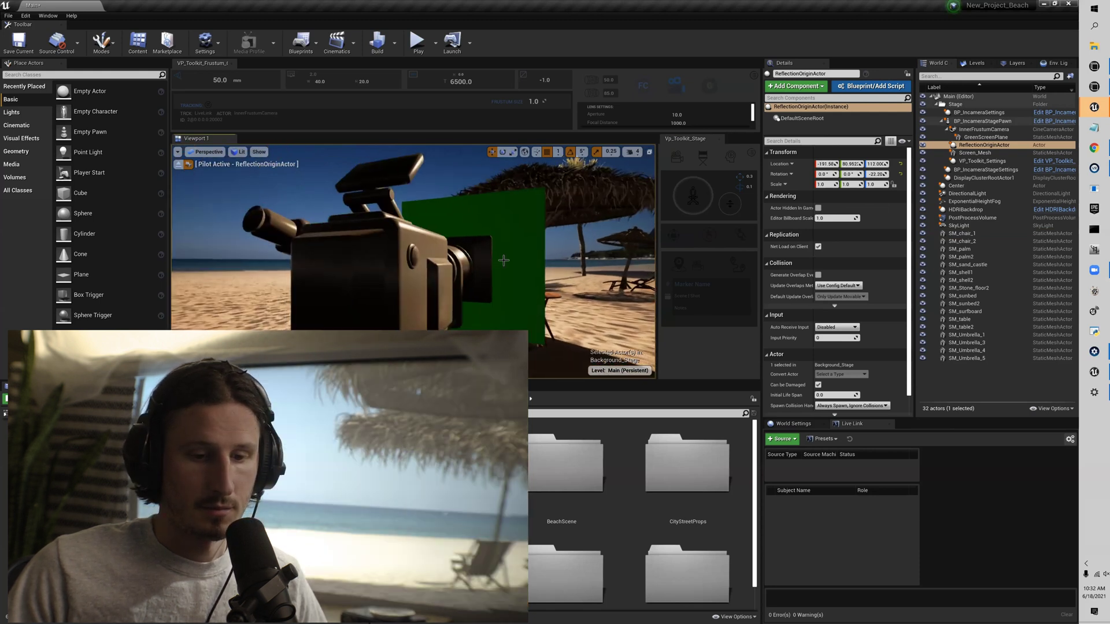
click(740, 233)
drag(578, 260, 578, 301)
key(s)
right_drag(579, 261, 561, 301)
key(e)
key(w)
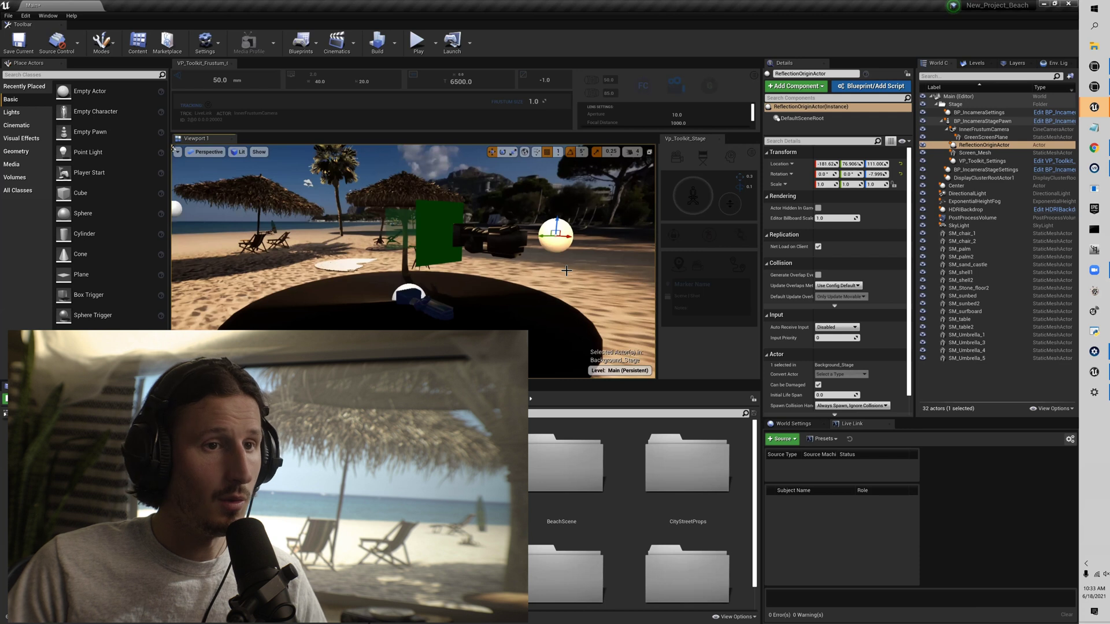
Hide GreenScreenPlane with its eye icon and select InnerFrustumCamera to preview the clean beach
click(508, 242)
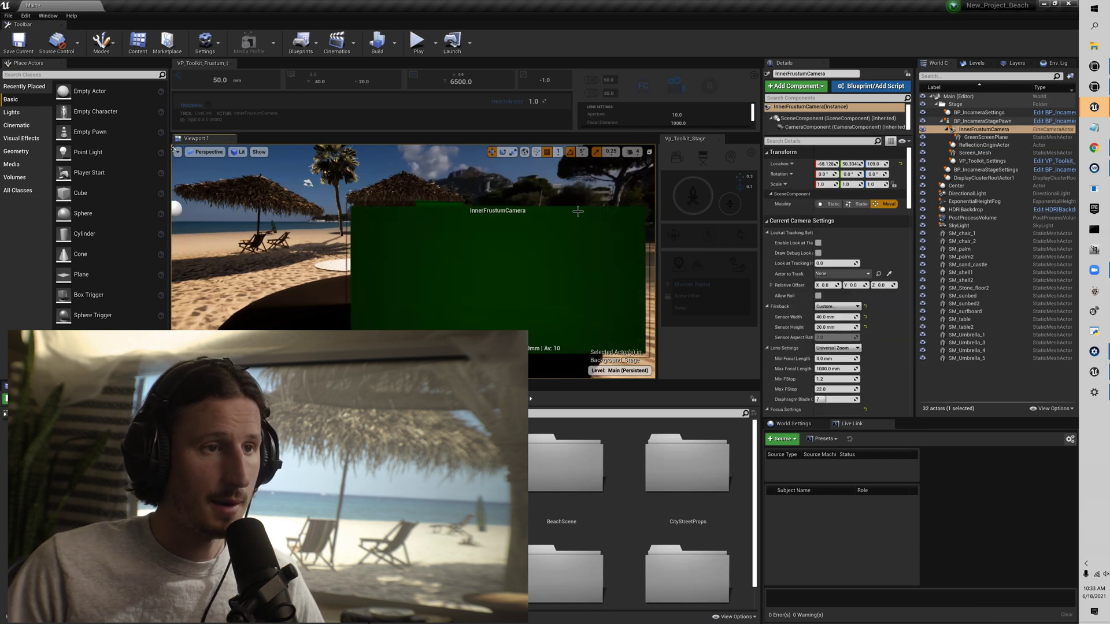
click(602, 255)
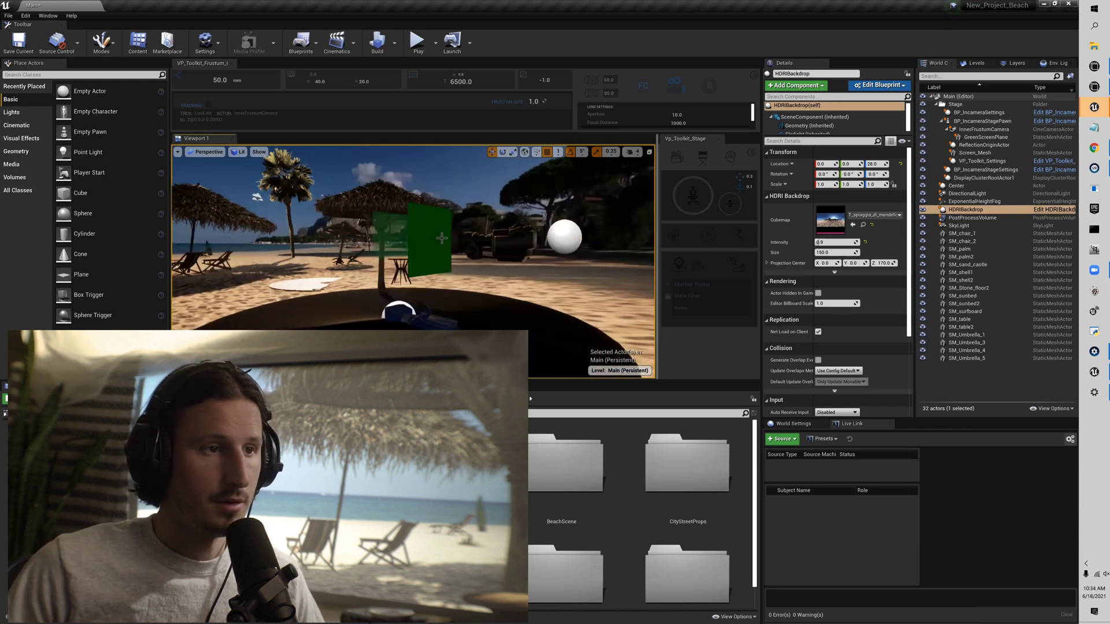
click(442, 238)
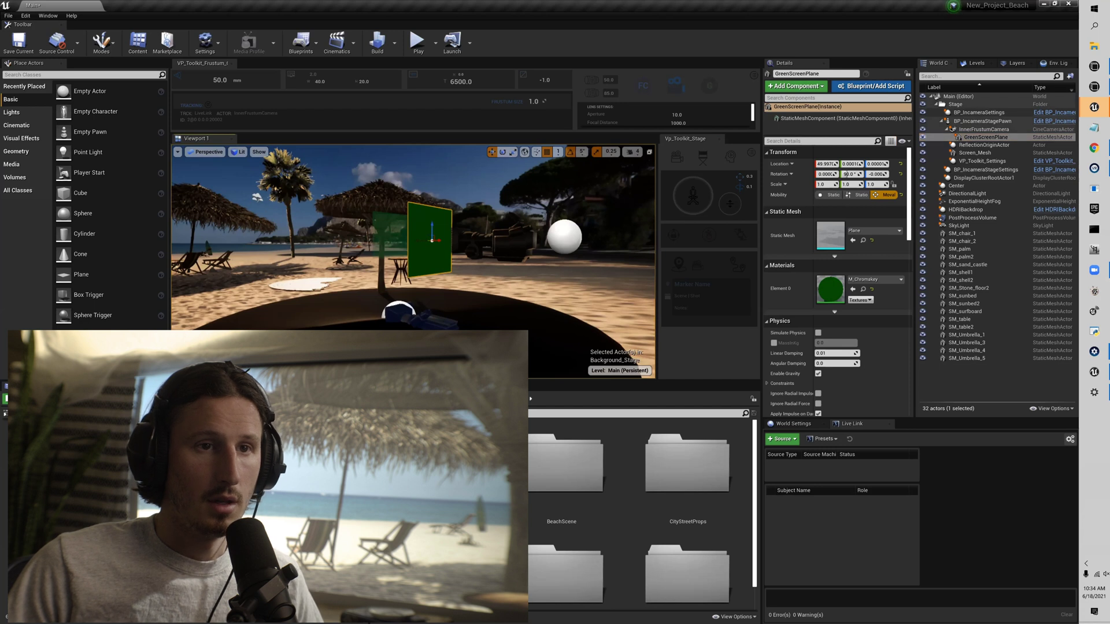
click(923, 138)
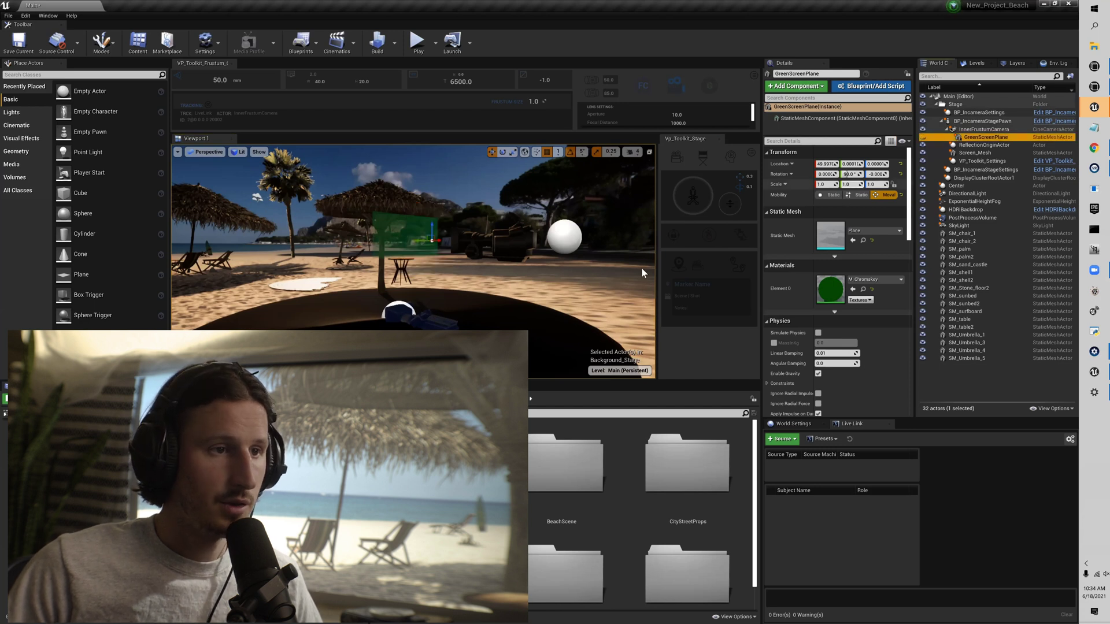
click(516, 244)
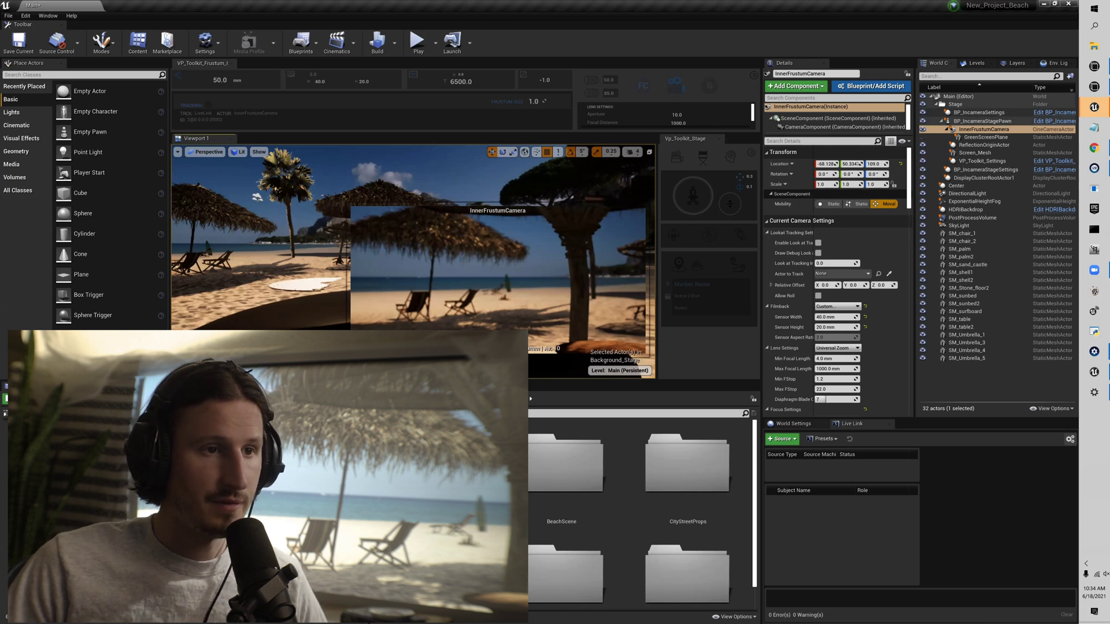
Pilot InnerFrustumCamera to reframe it on the beach chairs, then stop piloting
click(740, 236)
mouse_move(503, 287)
mouse_down()
mouse_move(476, 307)
mouse_move(499, 309)
mouse_move(489, 297)
mouse_move(451, 310)
mouse_move(502, 288)
mouse_up()
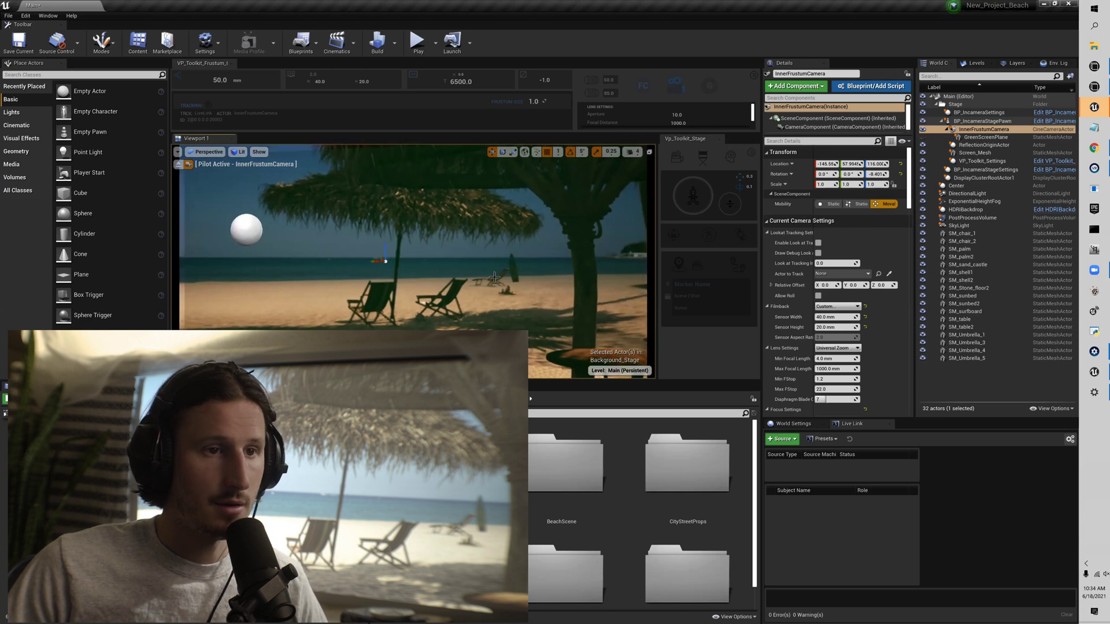
click(739, 234)
mouse_move(489, 254)
right_down()
mouse_move(523, 258)
mouse_move(488, 254)
right_up()
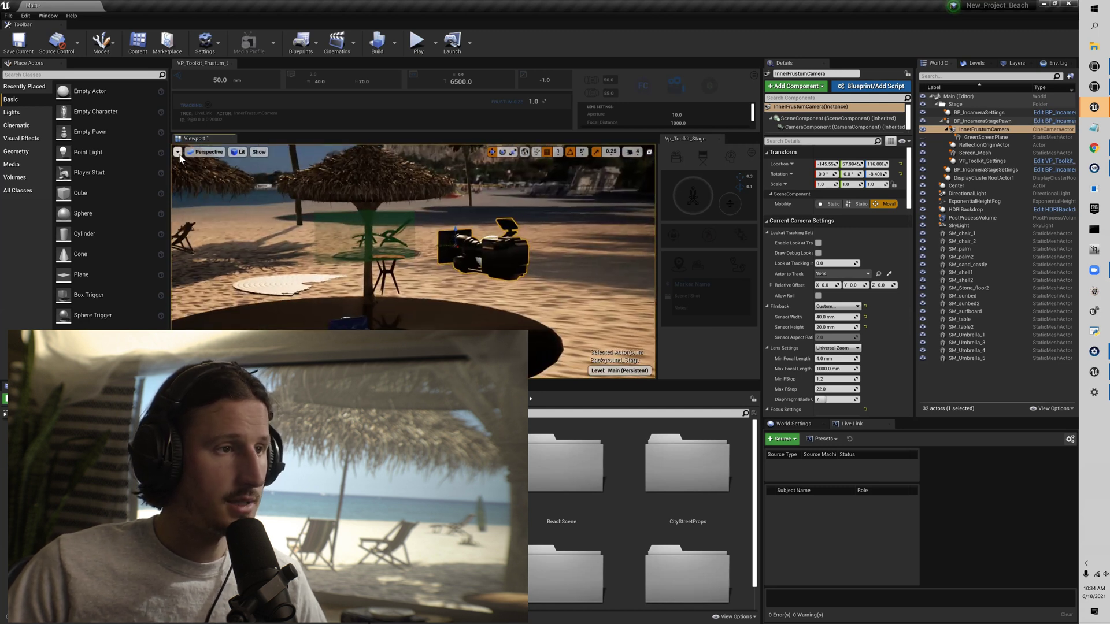
Set the viewport Field of View to 90 and fly toward the stage and camera
click(178, 154)
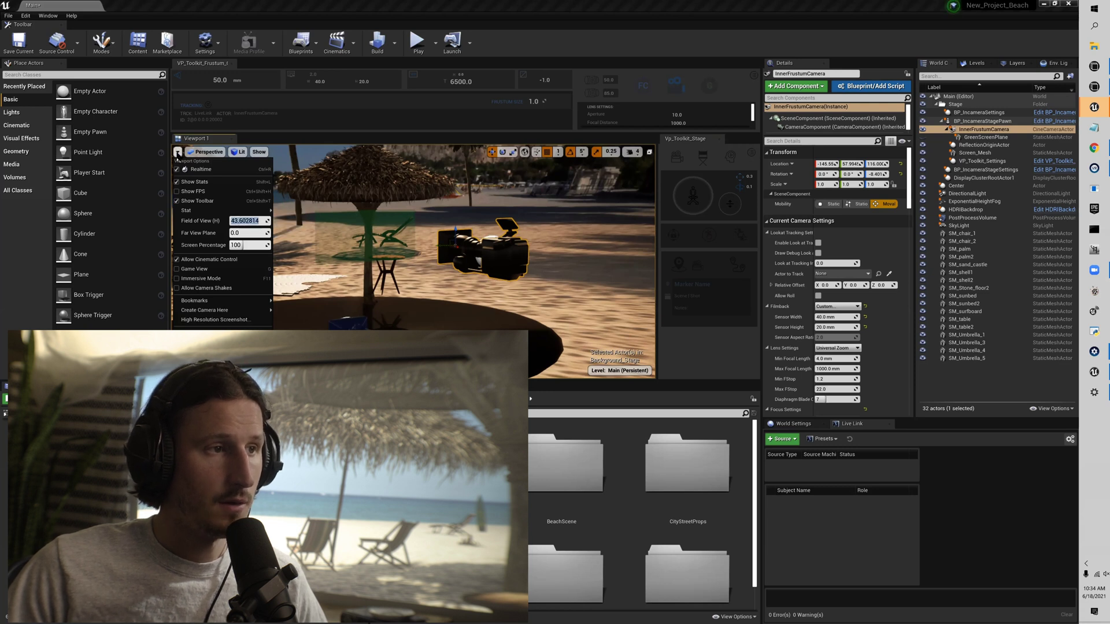
click(245, 224)
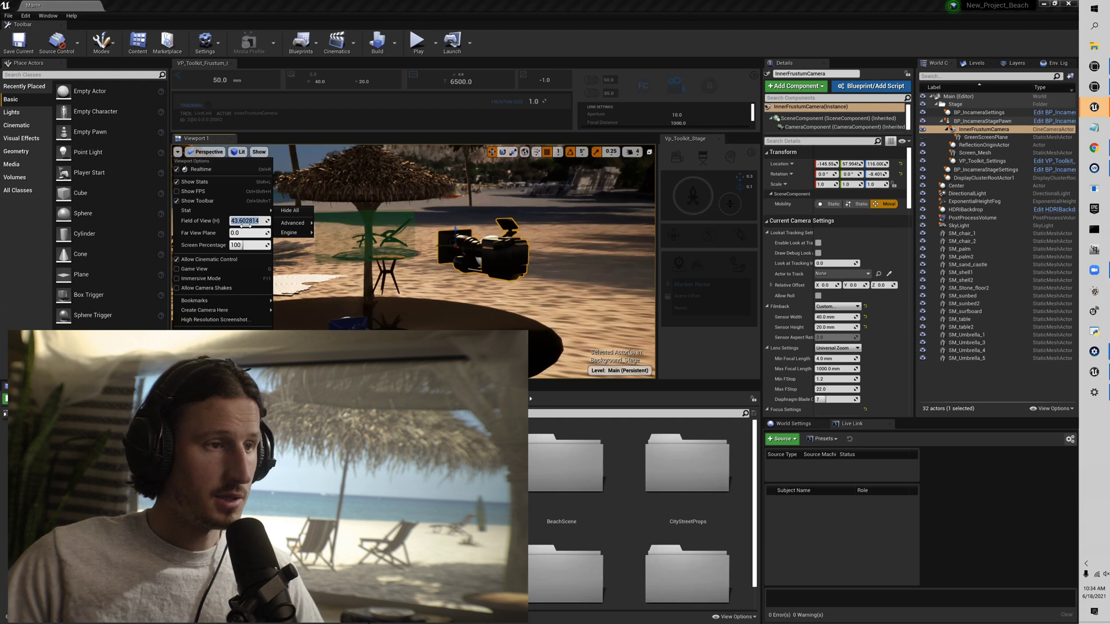
click(259, 151)
click(178, 152)
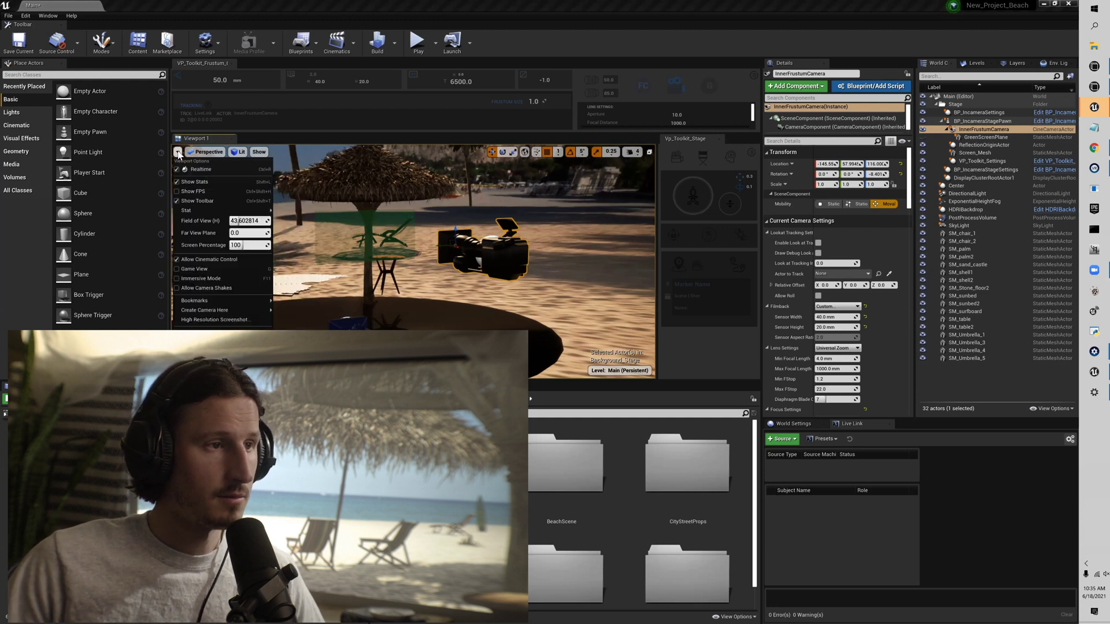
click(249, 221)
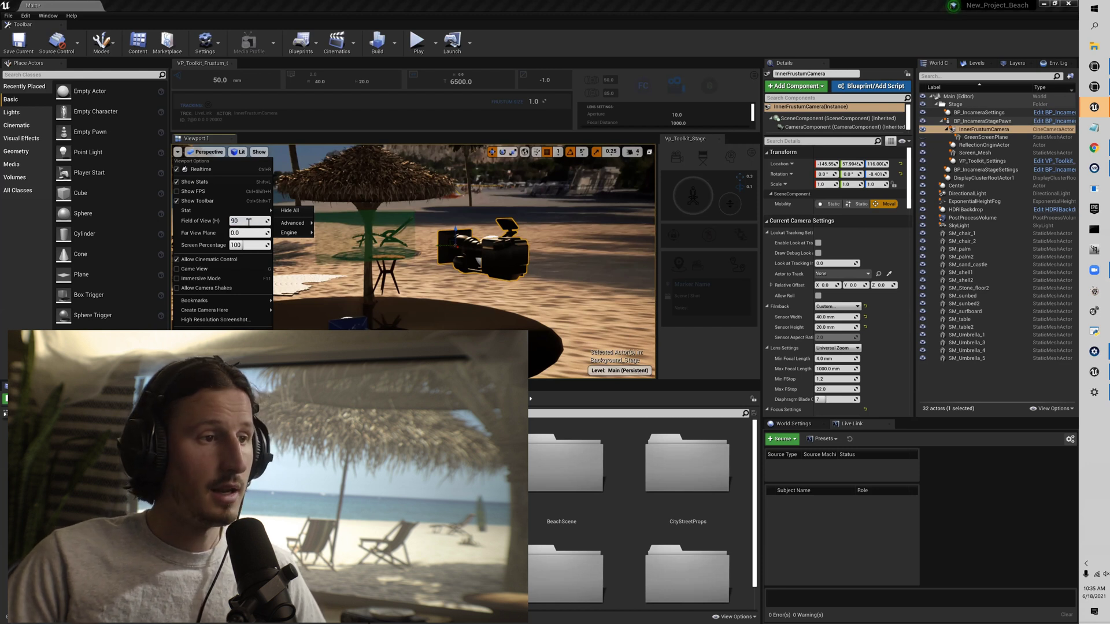
text(90)
key(Return)
mouse_move(298, 223)
key(w)
mouse_move(482, 278)
right_down()
mouse_move(448, 278)
mouse_move(482, 278)
right_up()
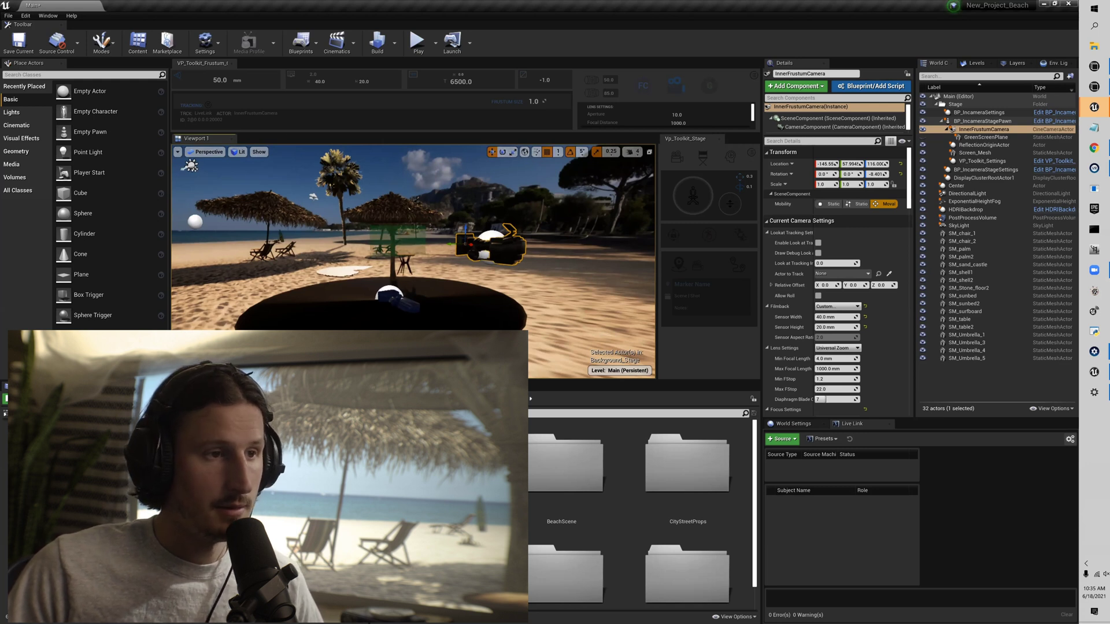
Fly up to the camera rig and start entering the Location 1 Beach Window marker details
key(w)
right_drag(382, 295, 376, 295)
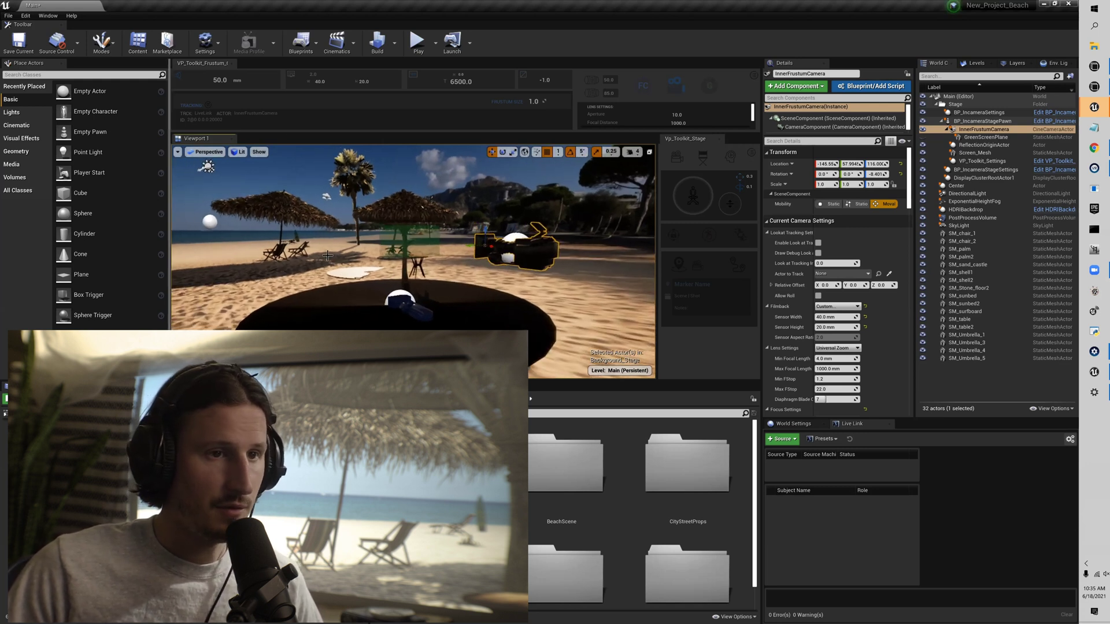
scroll(550, 296, down, 2)
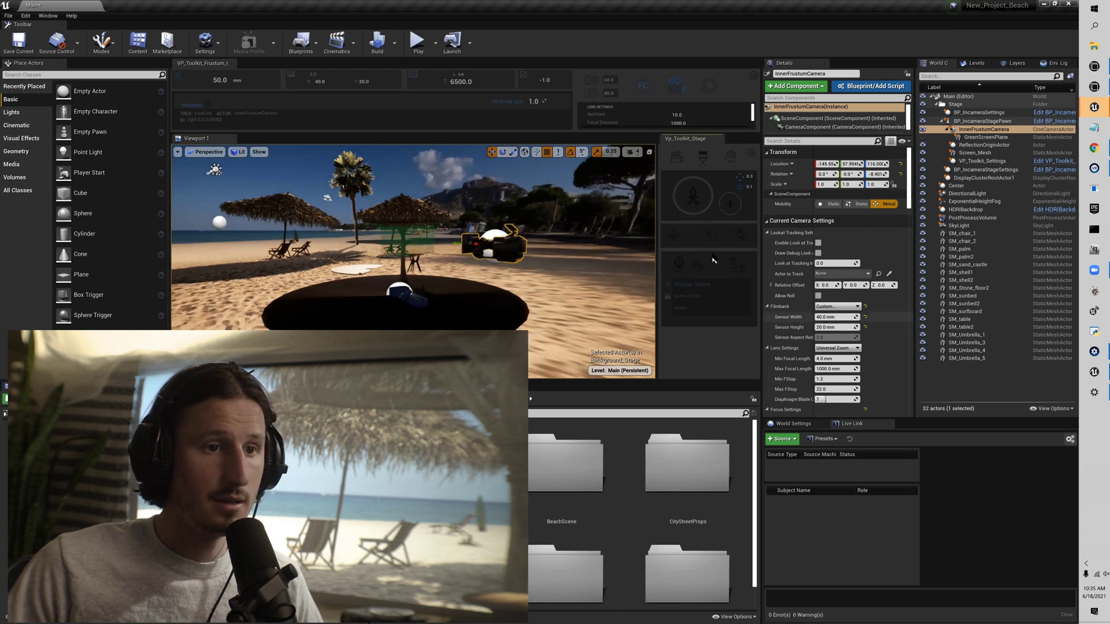
mouse_move(558, 303)
right_down()
mouse_move(560, 323)
mouse_move(558, 306)
mouse_move(554, 318)
right_up()
key(w)
right_drag(528, 237, 536, 237)
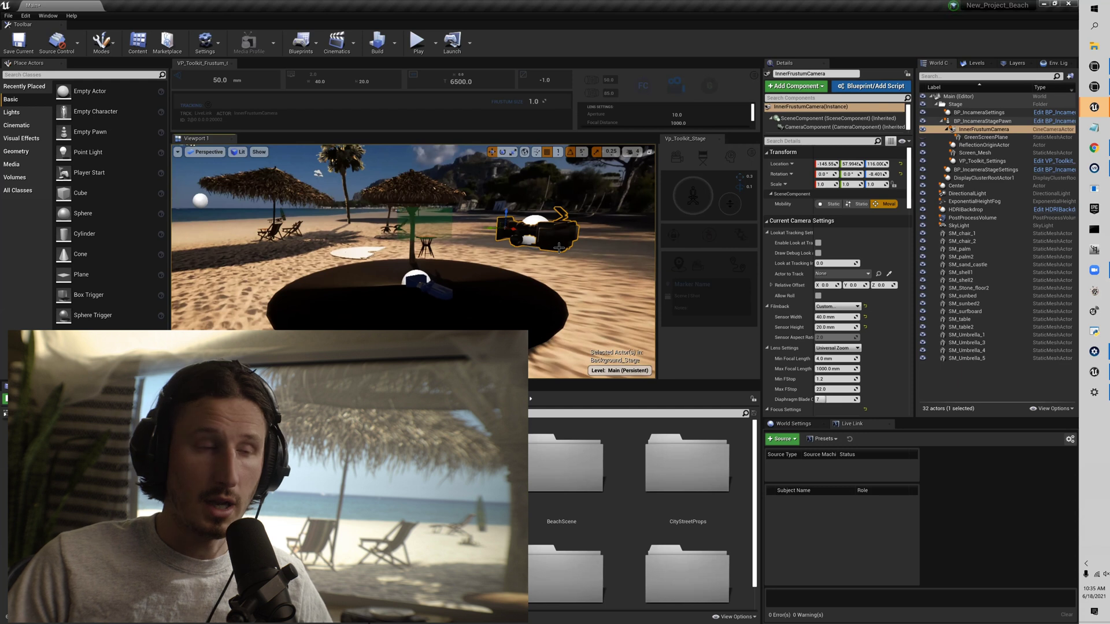
click(703, 289)
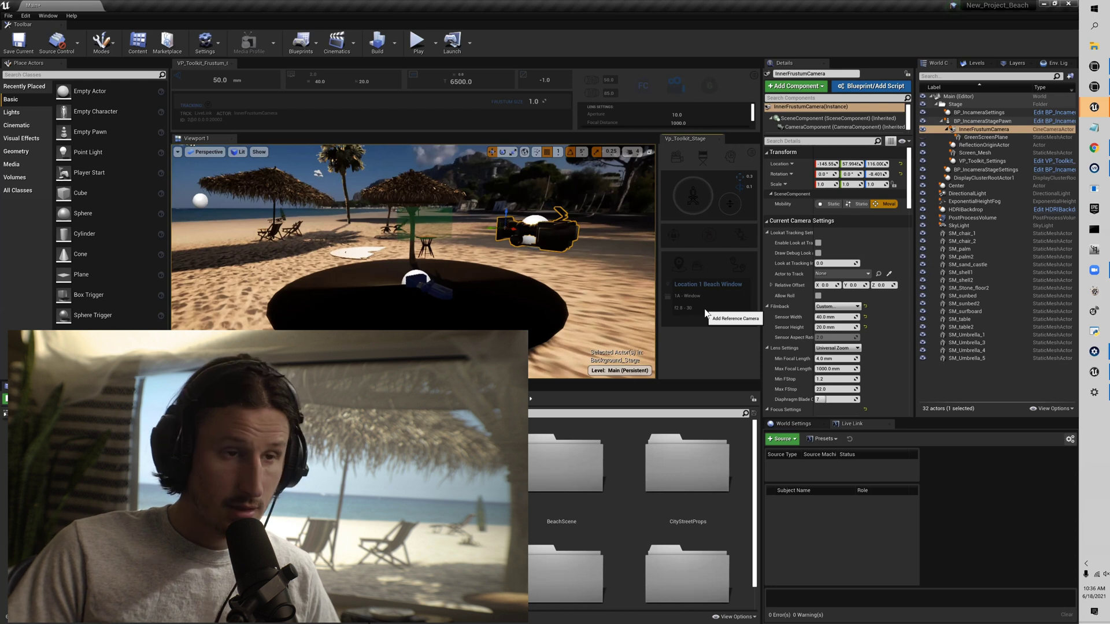
Add the Location 1 Beach Window marker, select LCM_1A and view its label in the scene
click(690, 268)
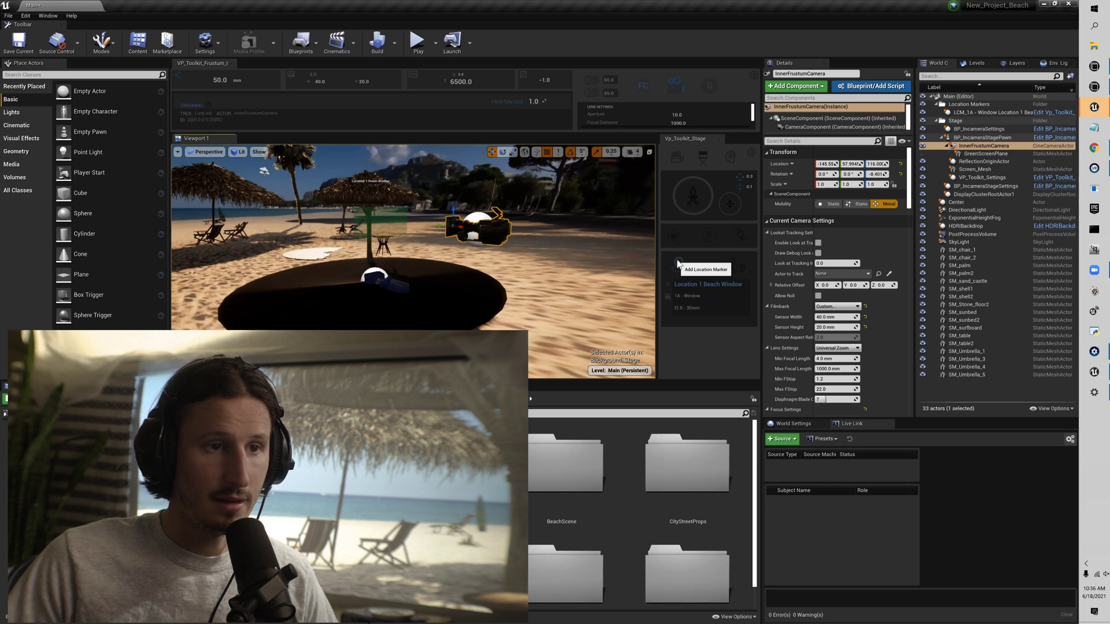
mouse_move(502, 287)
mouse_down()
mouse_move(502, 273)
mouse_move(502, 287)
mouse_up()
click(967, 113)
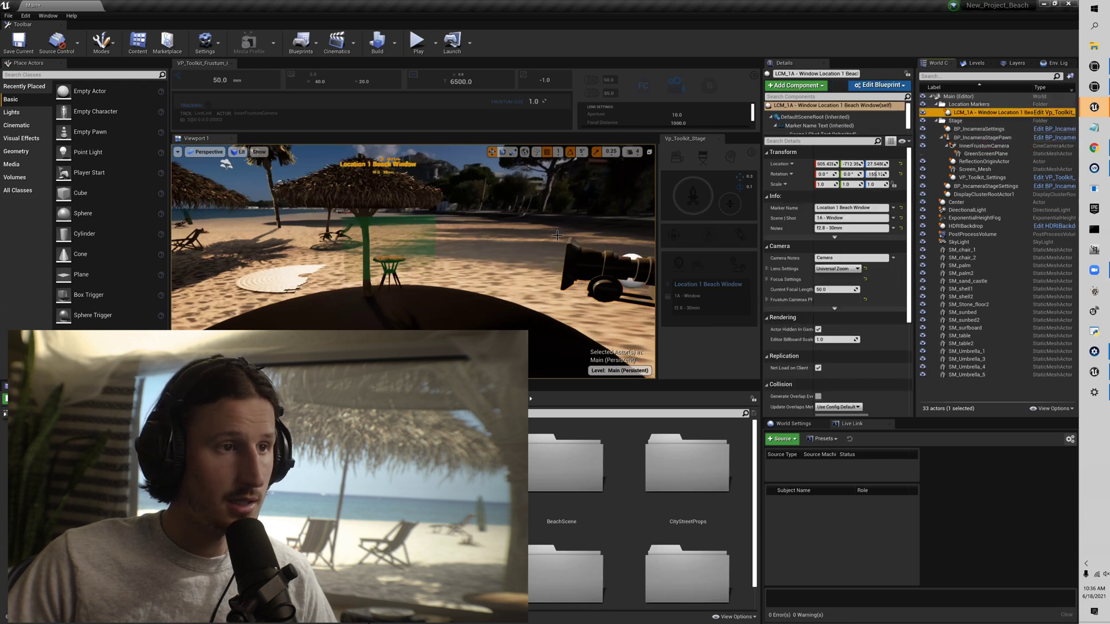
mouse_move(502, 272)
right_down()
mouse_move(483, 272)
mouse_move(507, 272)
right_up()
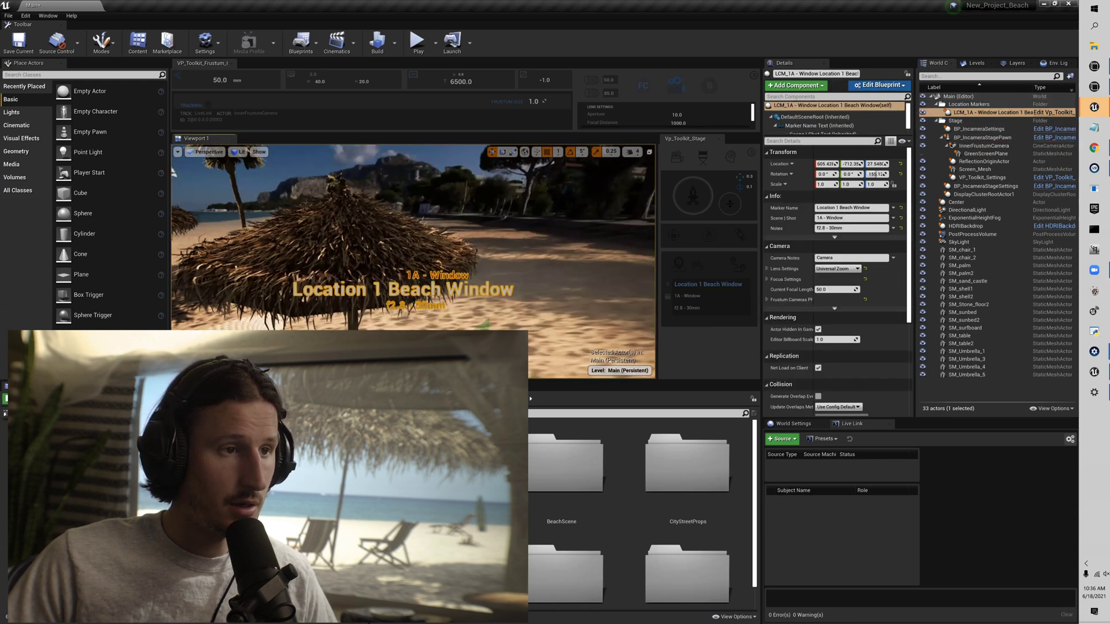
mouse_move(556, 243)
right_down()
mouse_move(544, 245)
mouse_move(554, 246)
right_up()
mouse_move(615, 286)
right_down()
mouse_move(601, 292)
mouse_move(615, 285)
right_up()
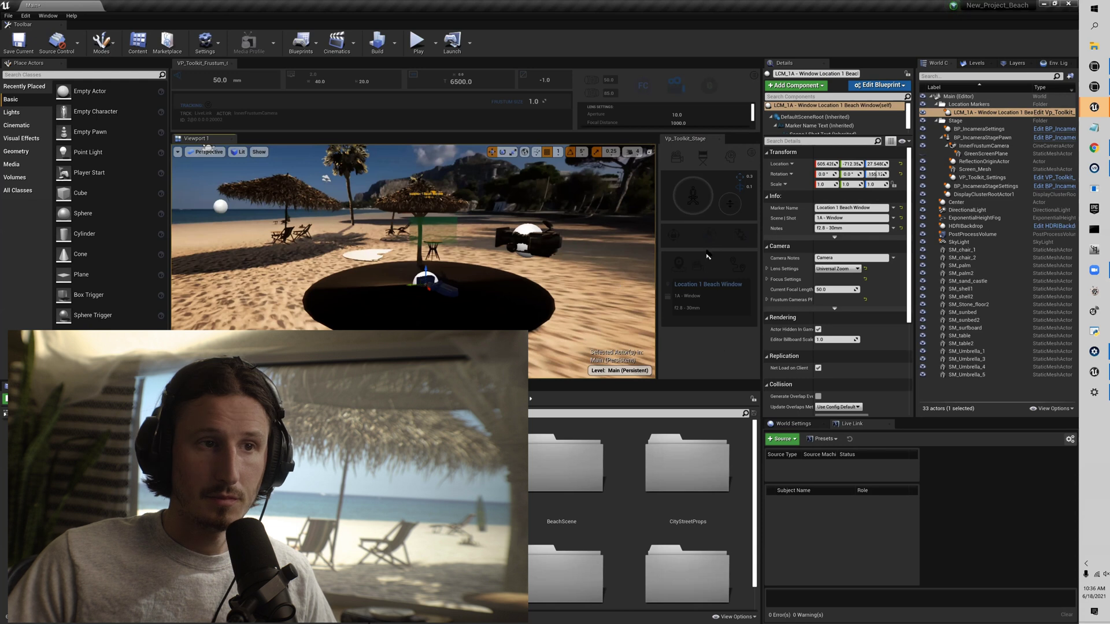
click(691, 196)
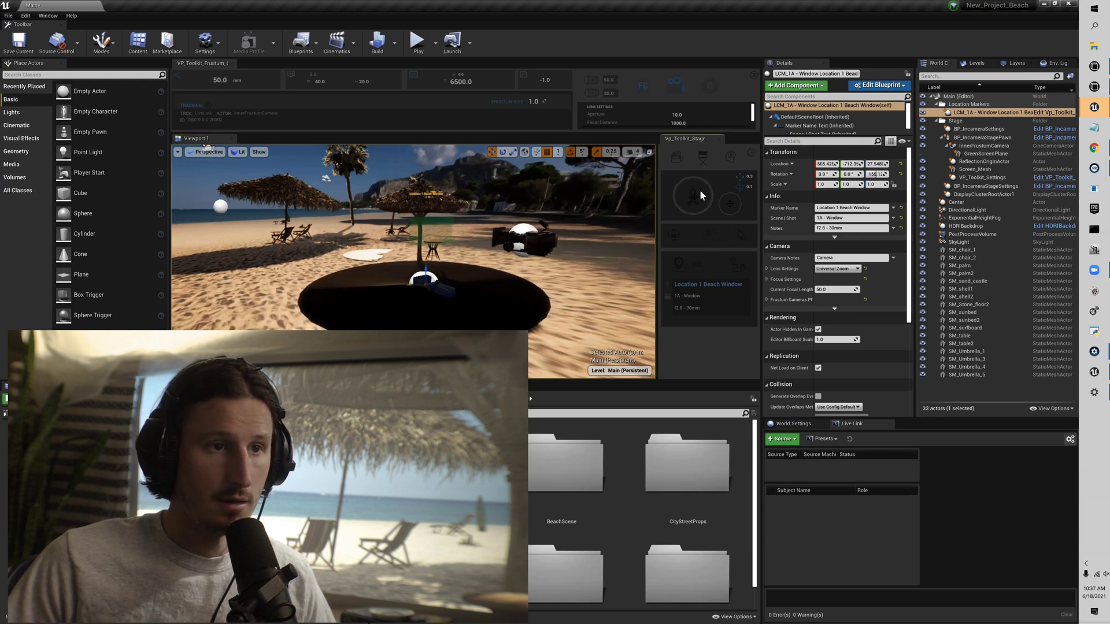
drag(699, 185, 712, 178)
Slide BP_IncameraStagePawn's Location Y to -398, then turn the view to check it
click(731, 156)
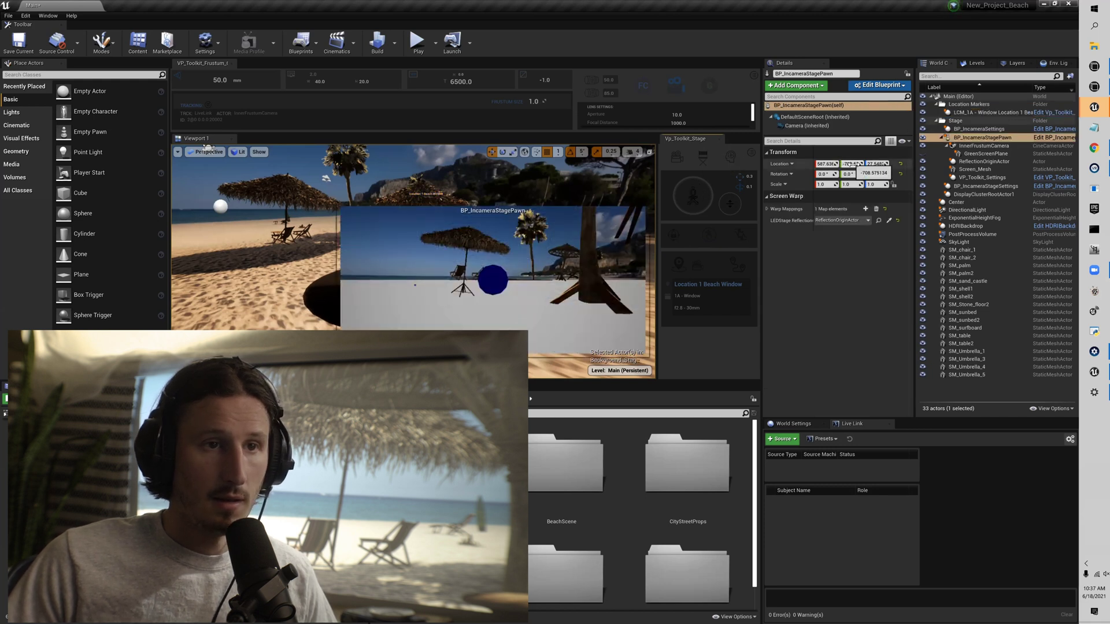
drag(848, 165, 879, 174)
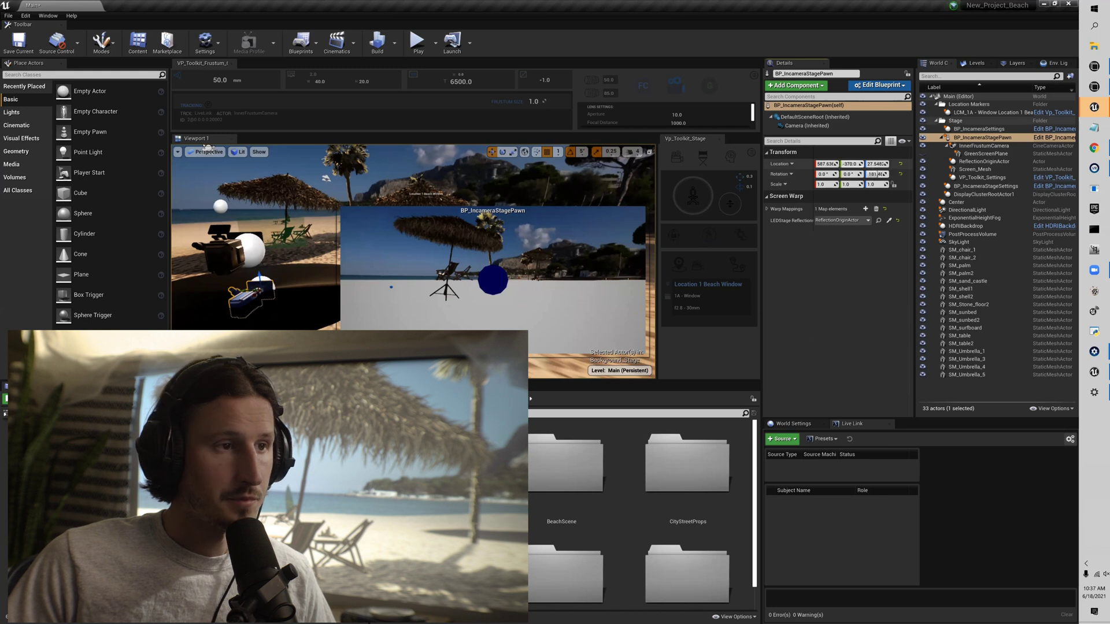
drag(848, 165, 877, 175)
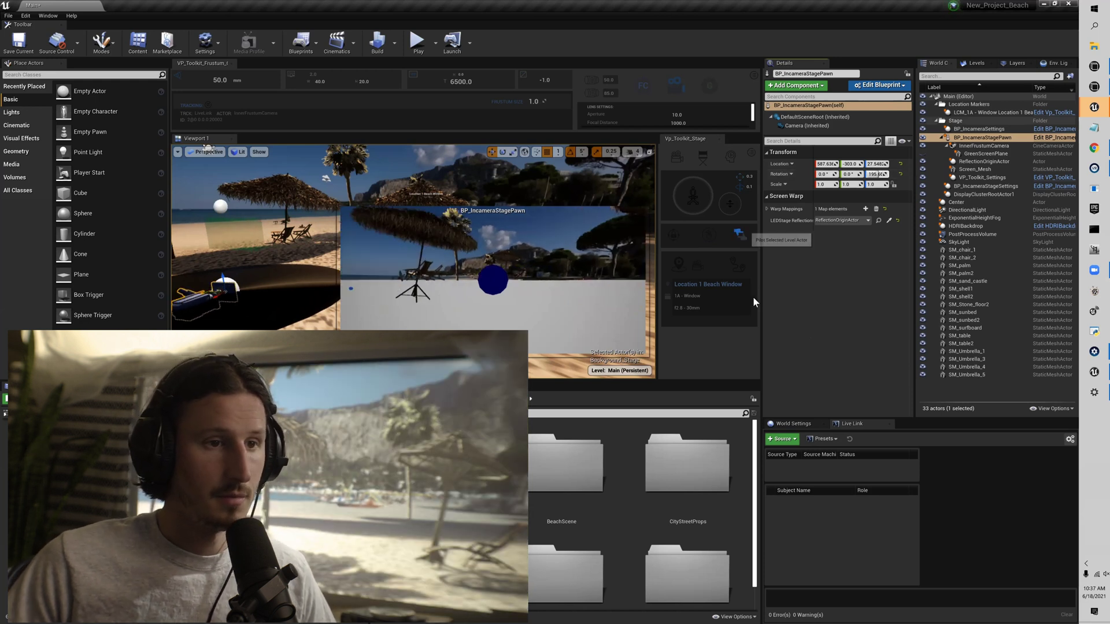
right_drag(440, 194, 396, 194)
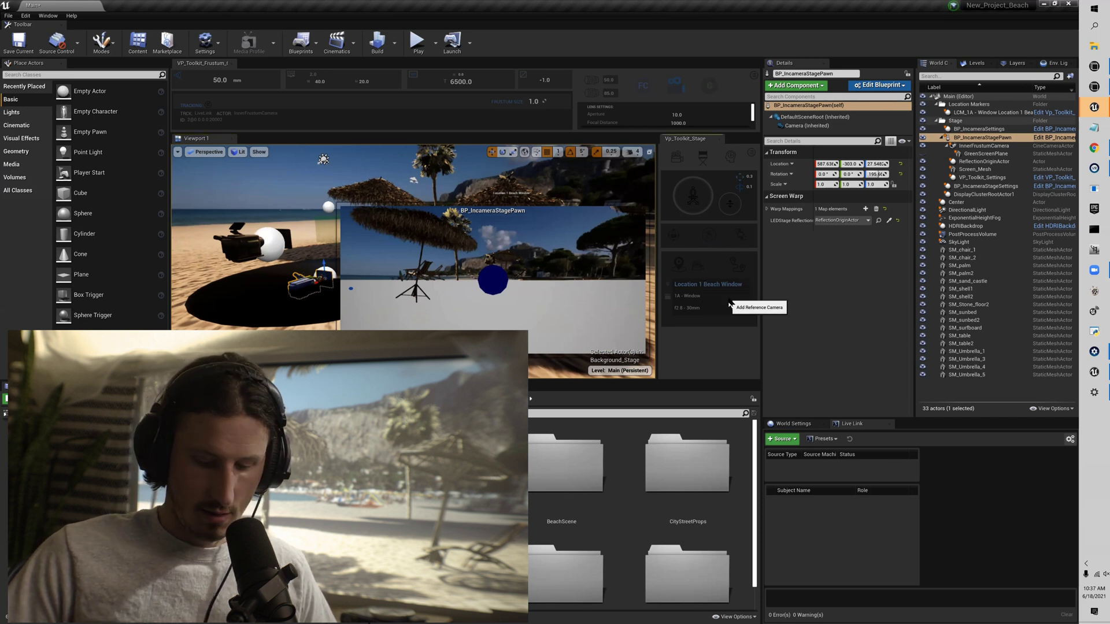
Rename the marker to 'Location 2 Looking down beach' and select 'Window' in the shot label
key(BackSpace)
text(2)
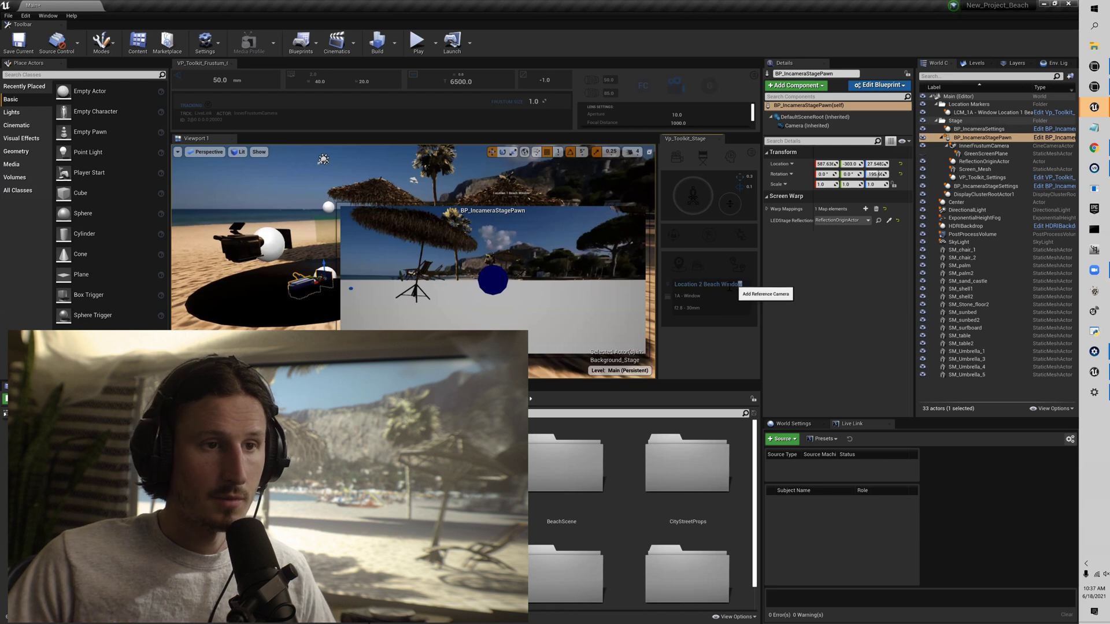
drag(742, 284, 723, 285)
key(BackSpace)
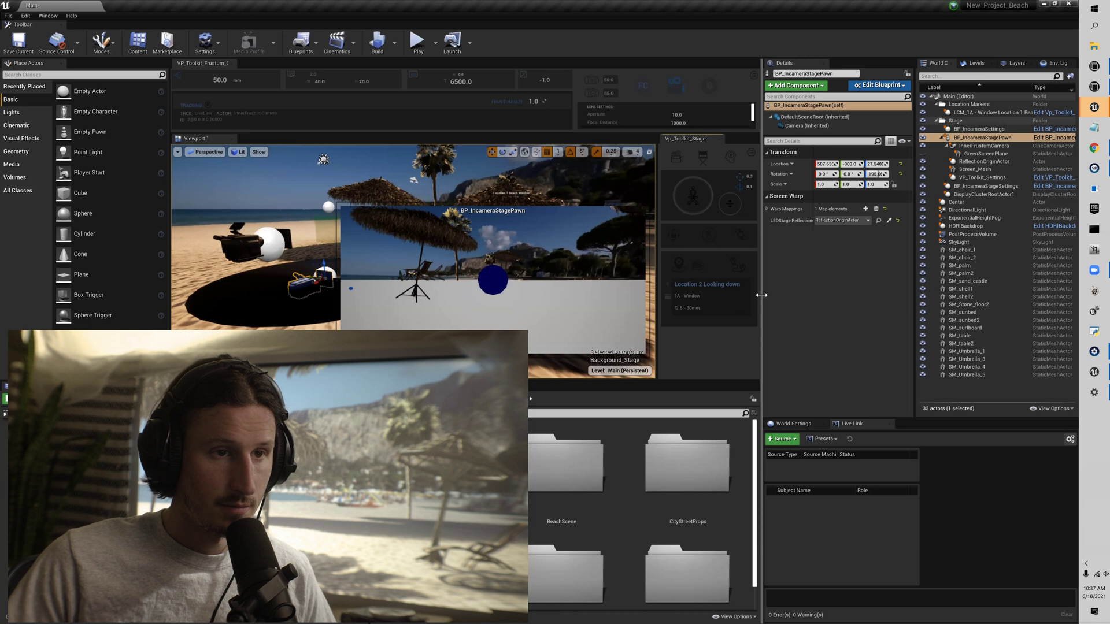
drag(762, 295, 790, 295)
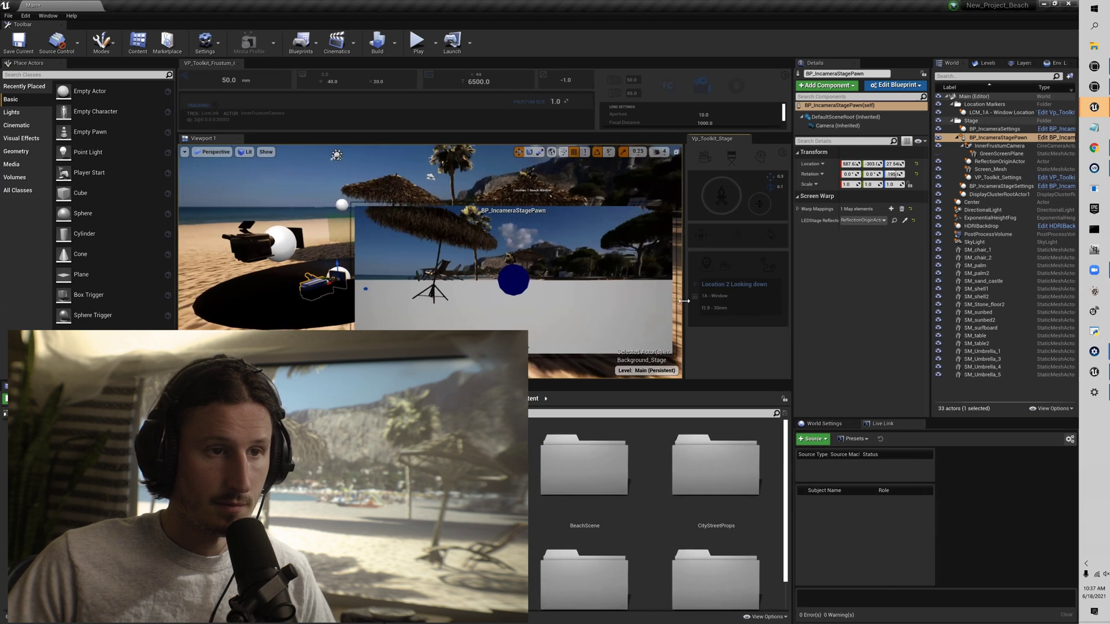
drag(685, 305, 641, 298)
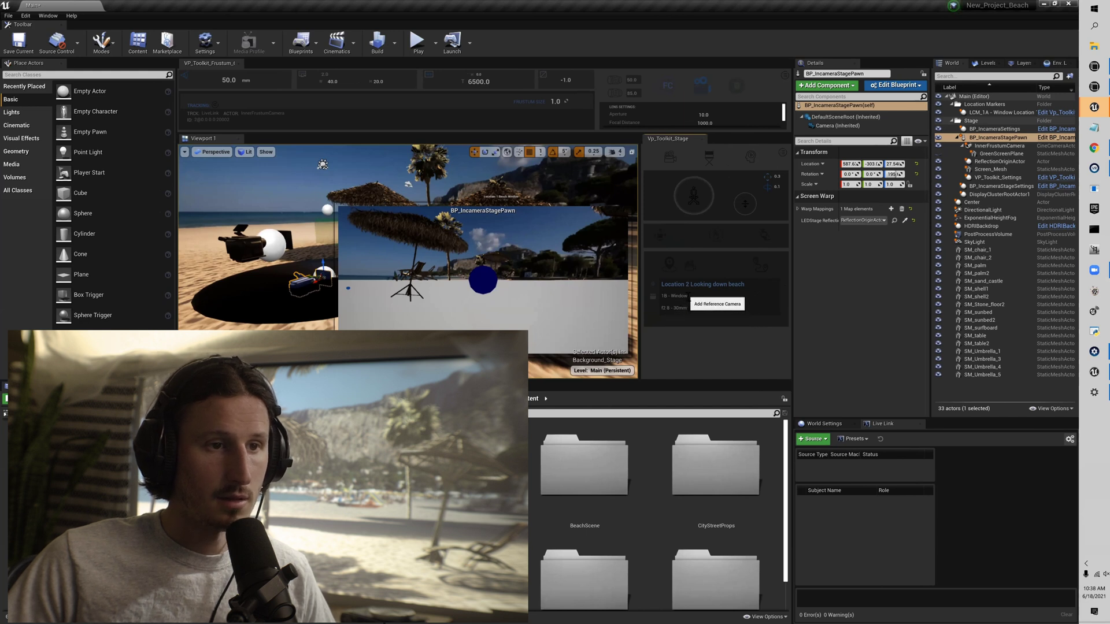
double_click(677, 296)
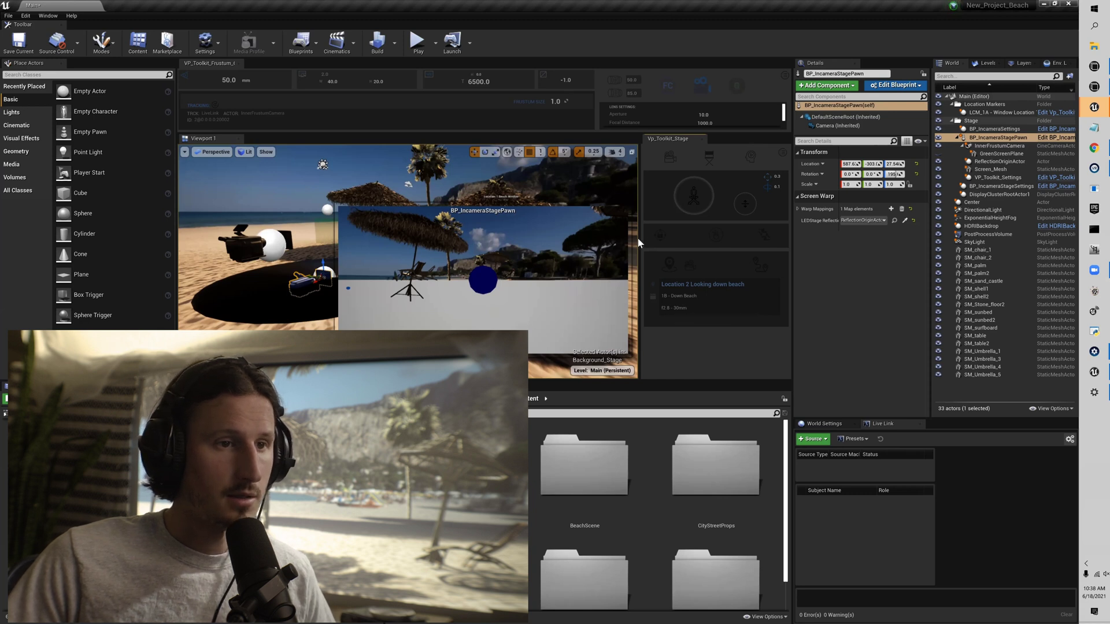
Widen the 3-D view and select InnerFrustumCamera to show its view of the beach
mouse_move(640, 239)
mouse_down()
mouse_move(673, 242)
mouse_move(655, 242)
mouse_up()
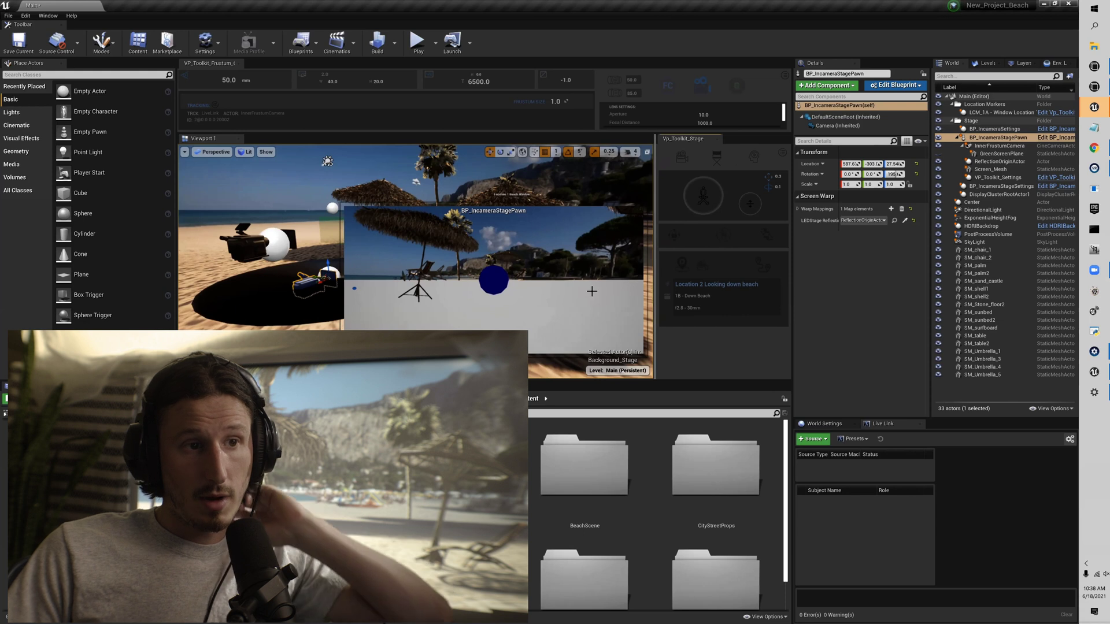
click(253, 248)
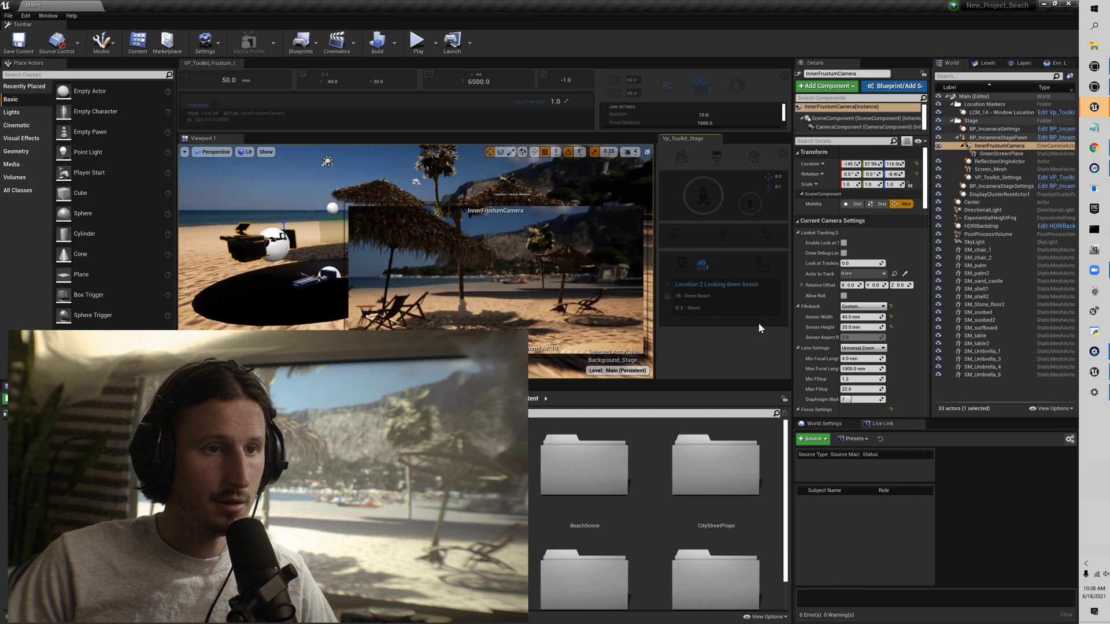
Add the 1B Down Beach marker, inspect LCM_1A and LCM_1B, and shift InnerFrustumCamera left
click(682, 264)
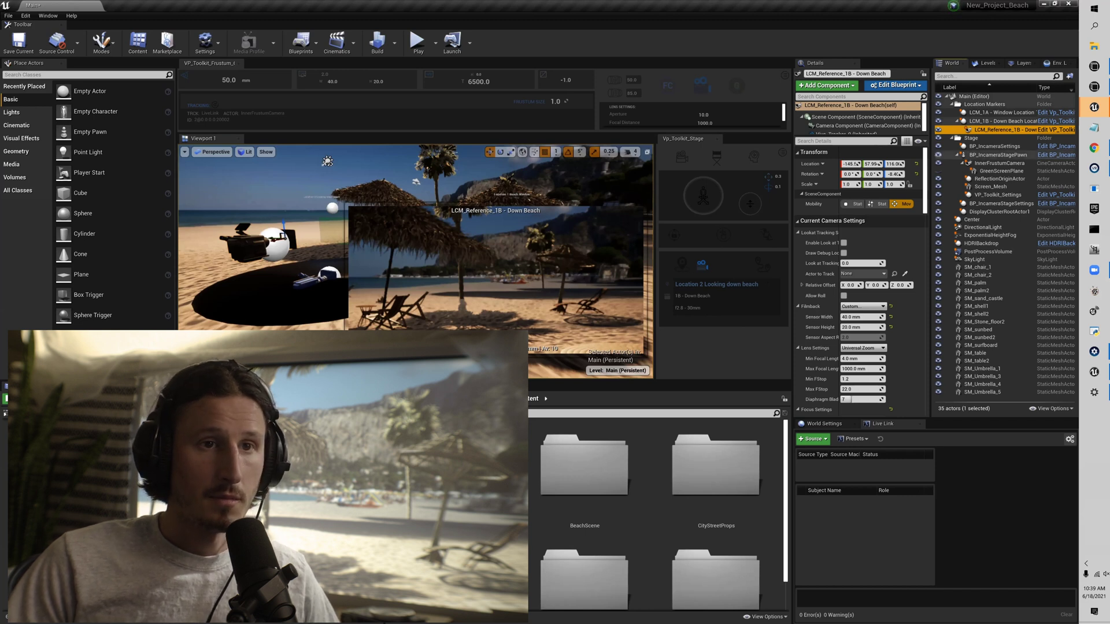
click(996, 112)
click(994, 121)
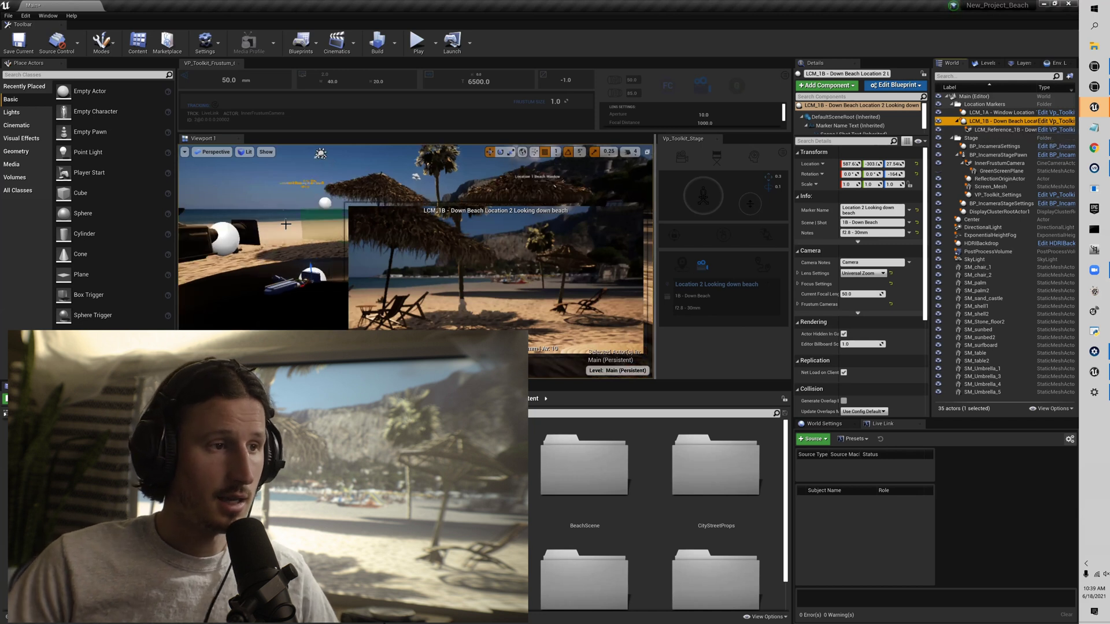
click(278, 246)
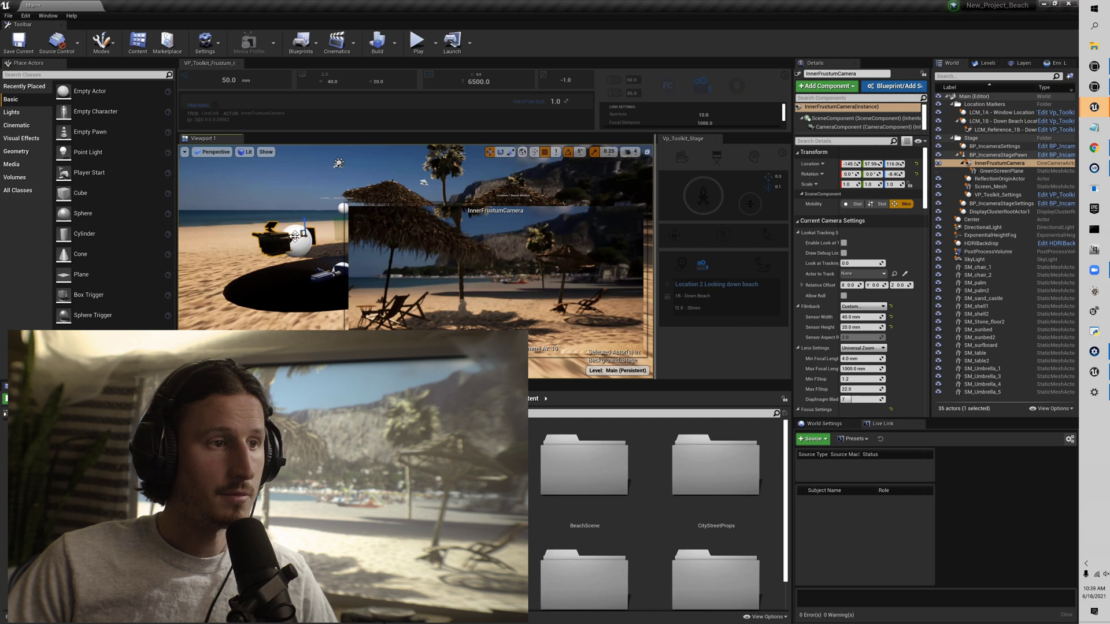
drag(300, 238, 239, 237)
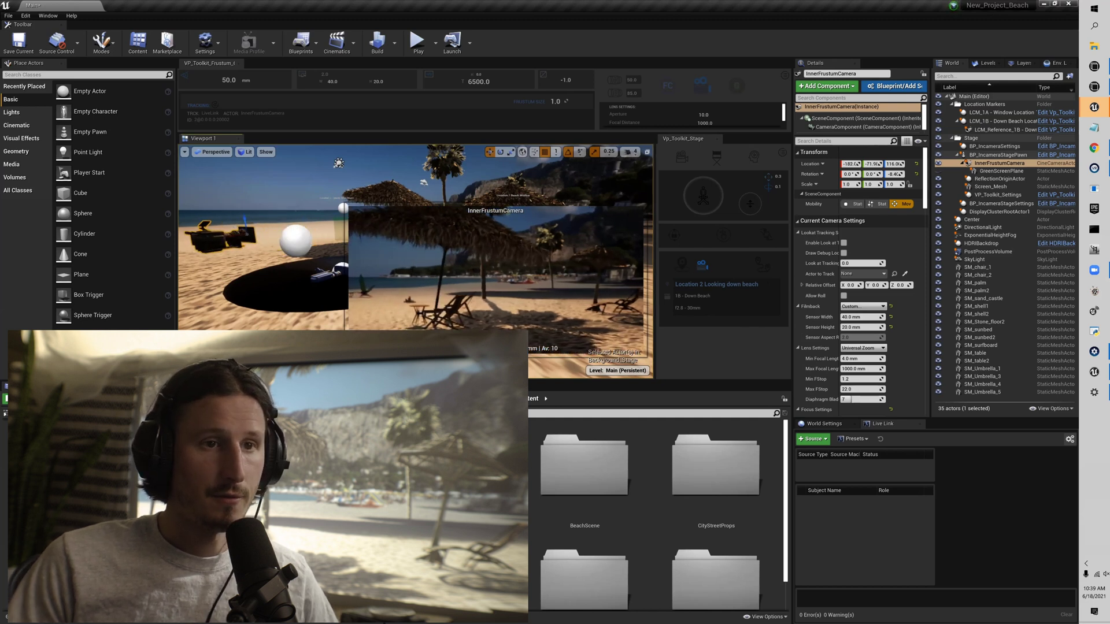
click(916, 174)
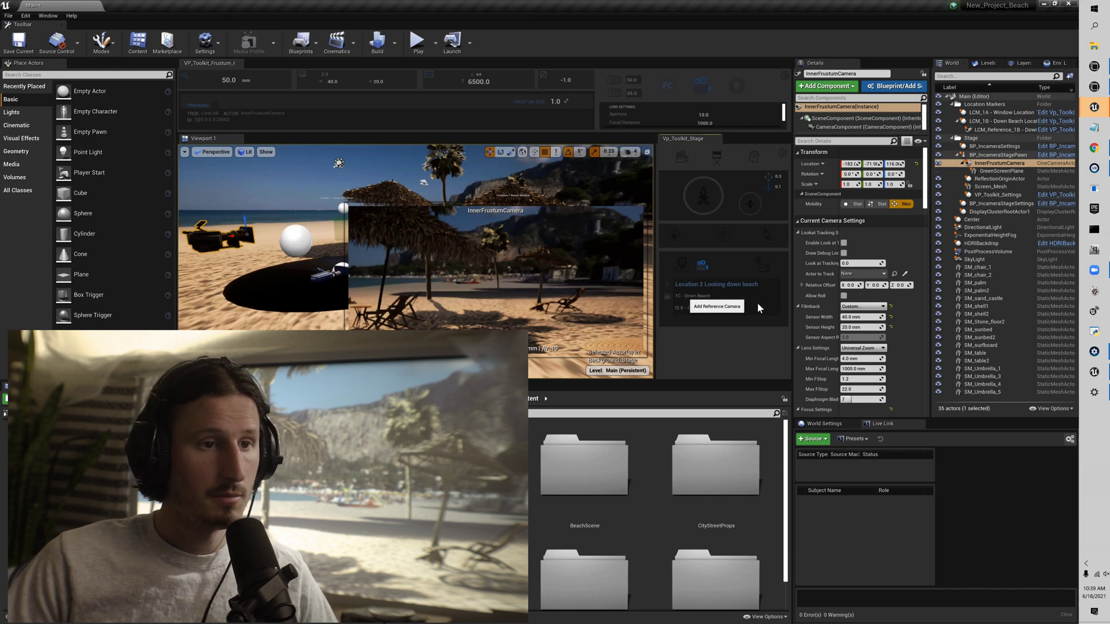
click(683, 266)
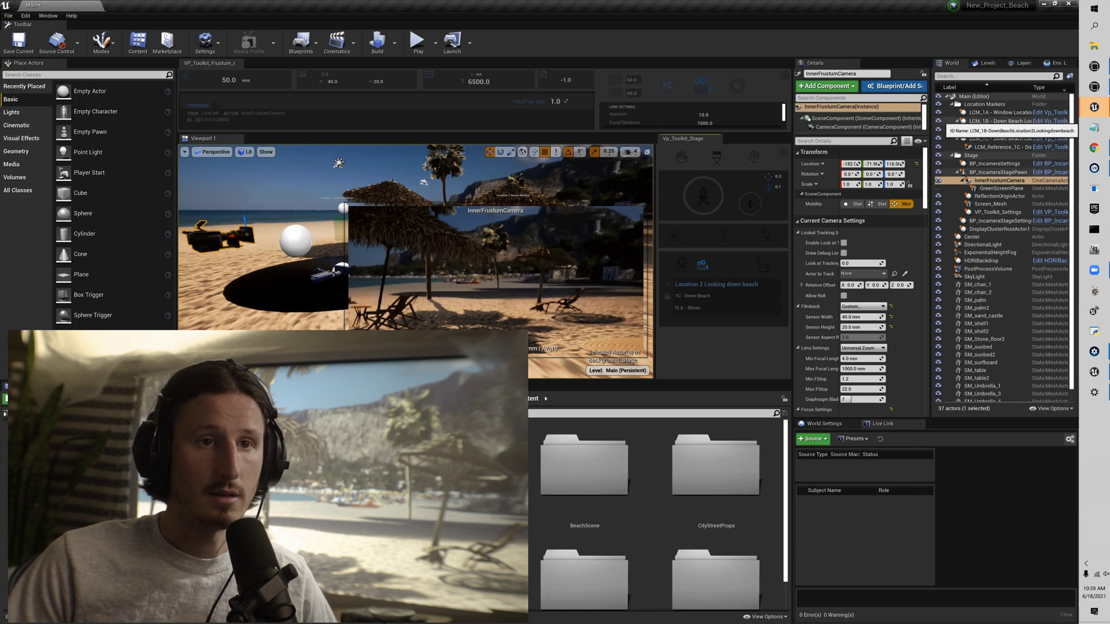
click(988, 138)
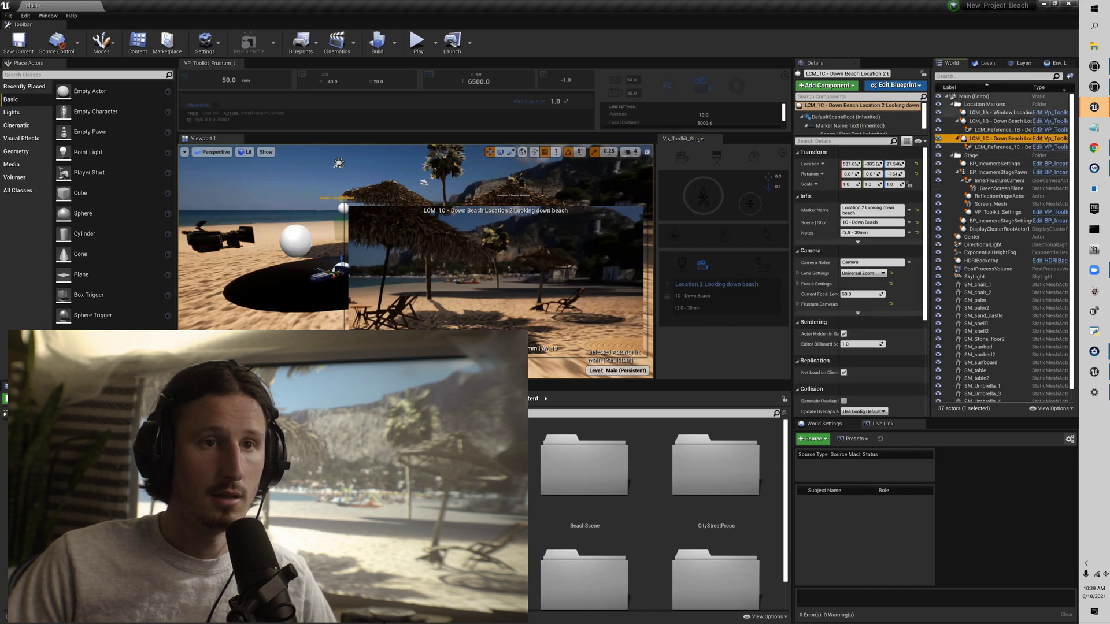
click(990, 122)
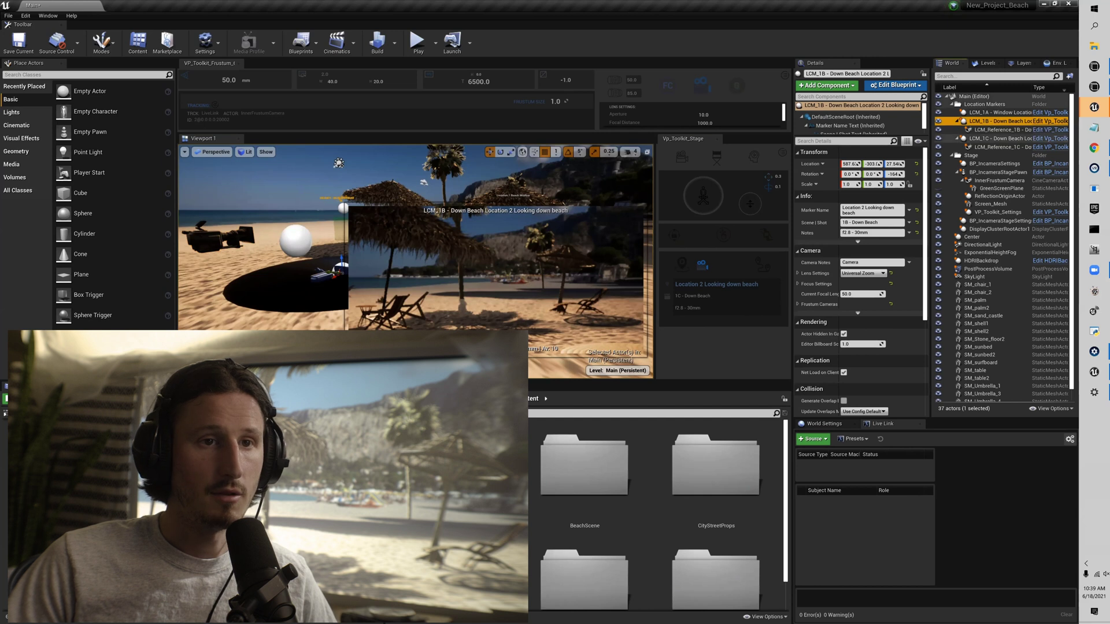
click(990, 139)
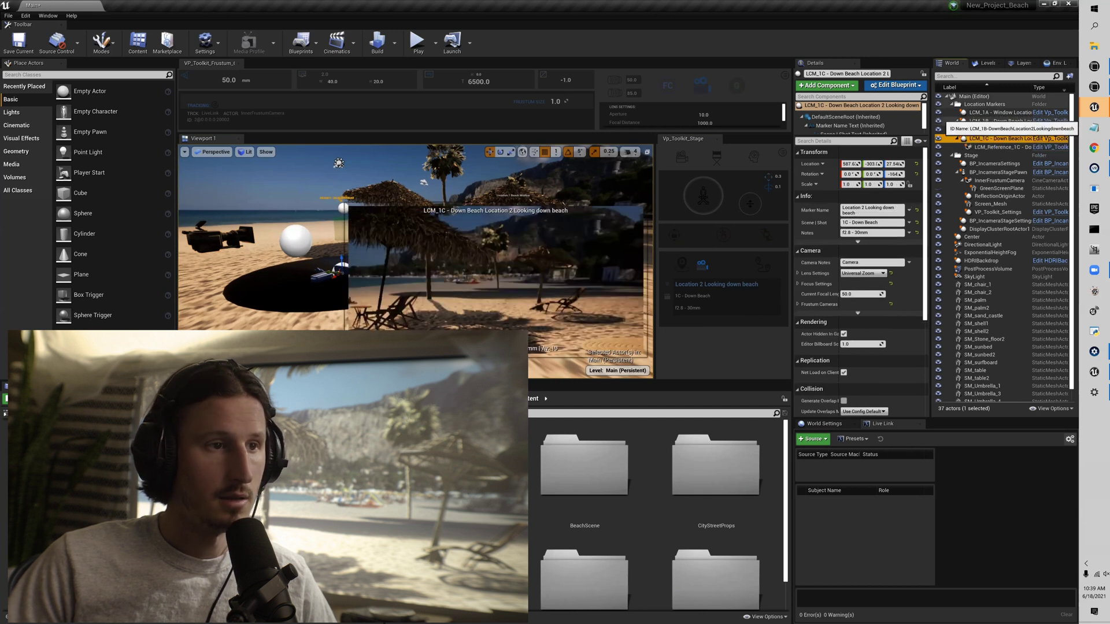
click(994, 121)
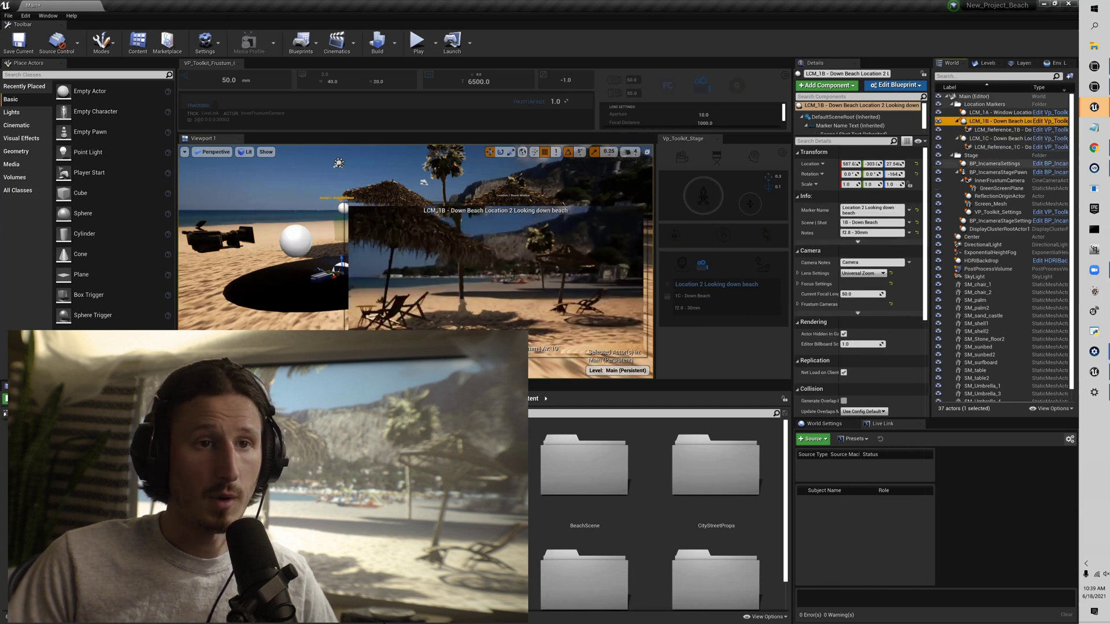
click(994, 138)
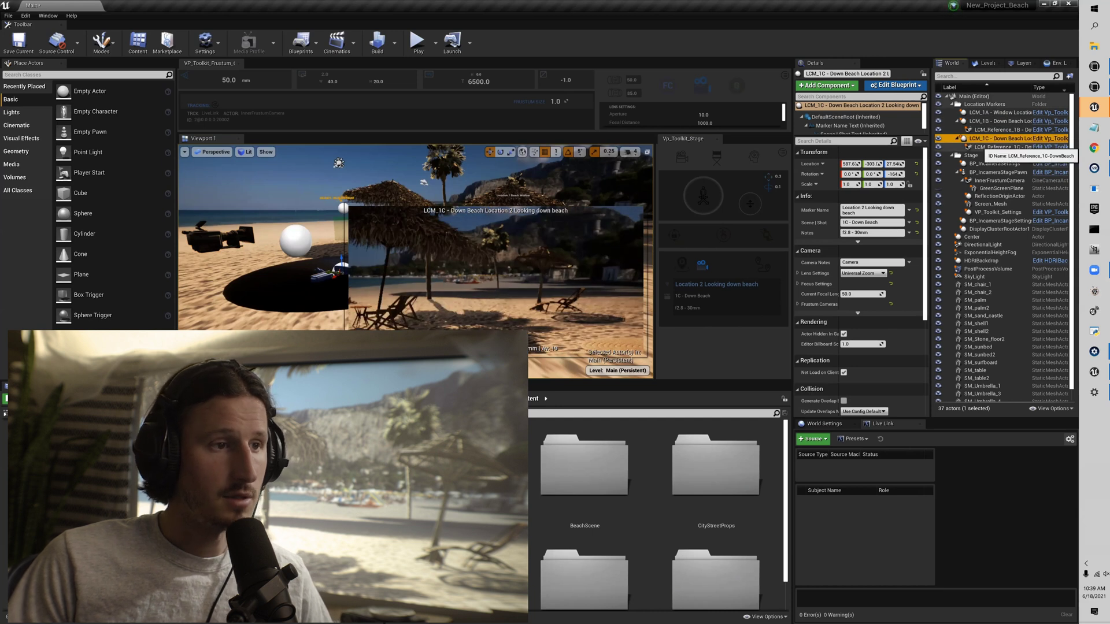
click(994, 120)
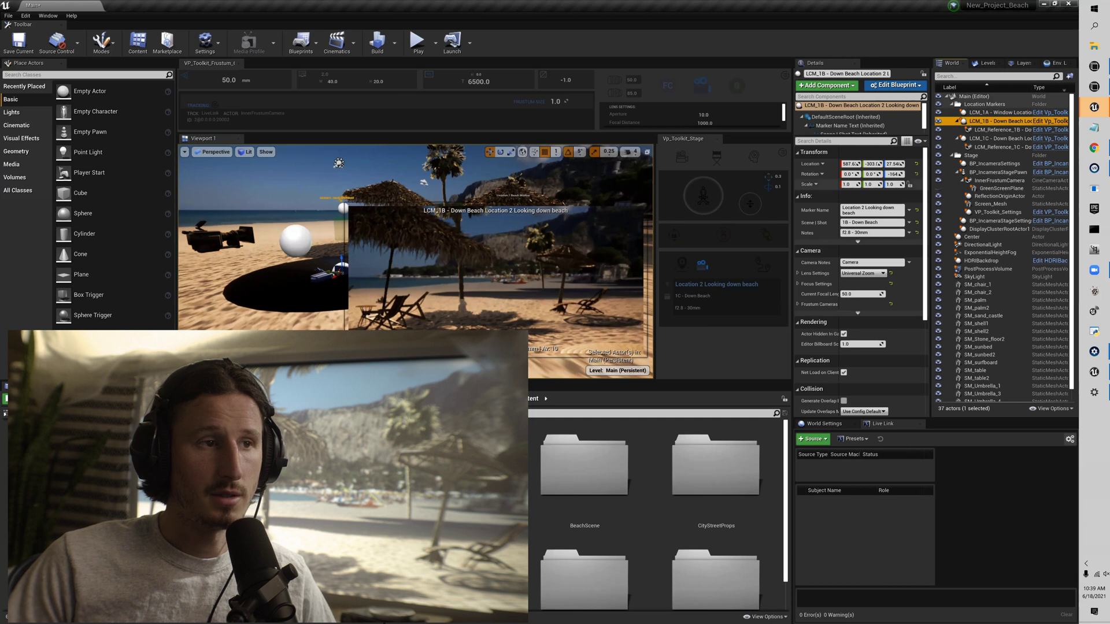
right_drag(271, 278, 231, 278)
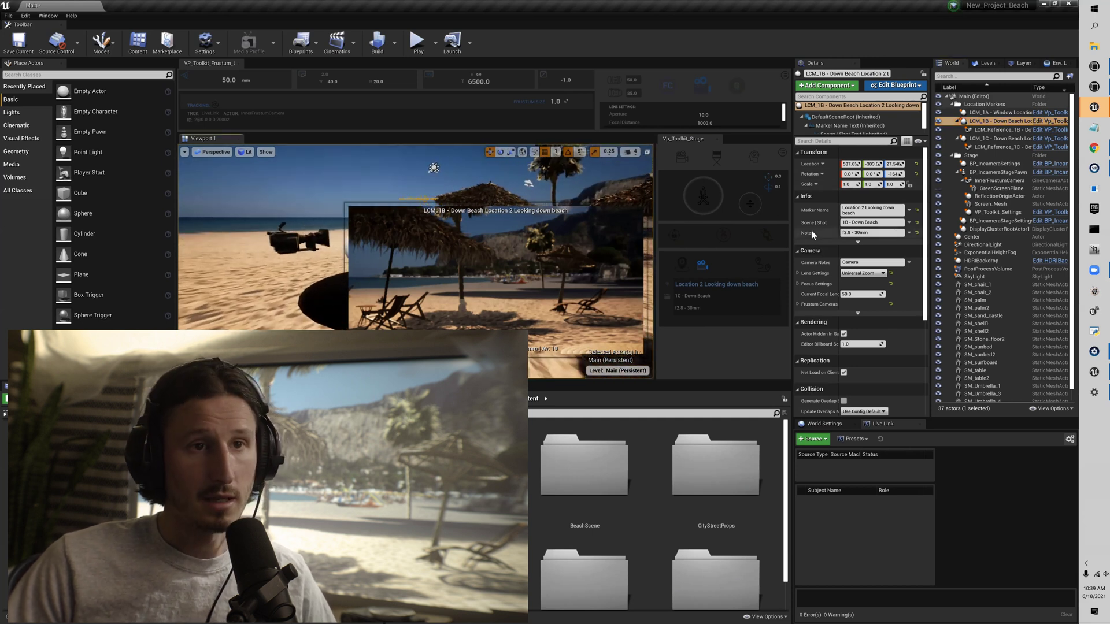
click(982, 121)
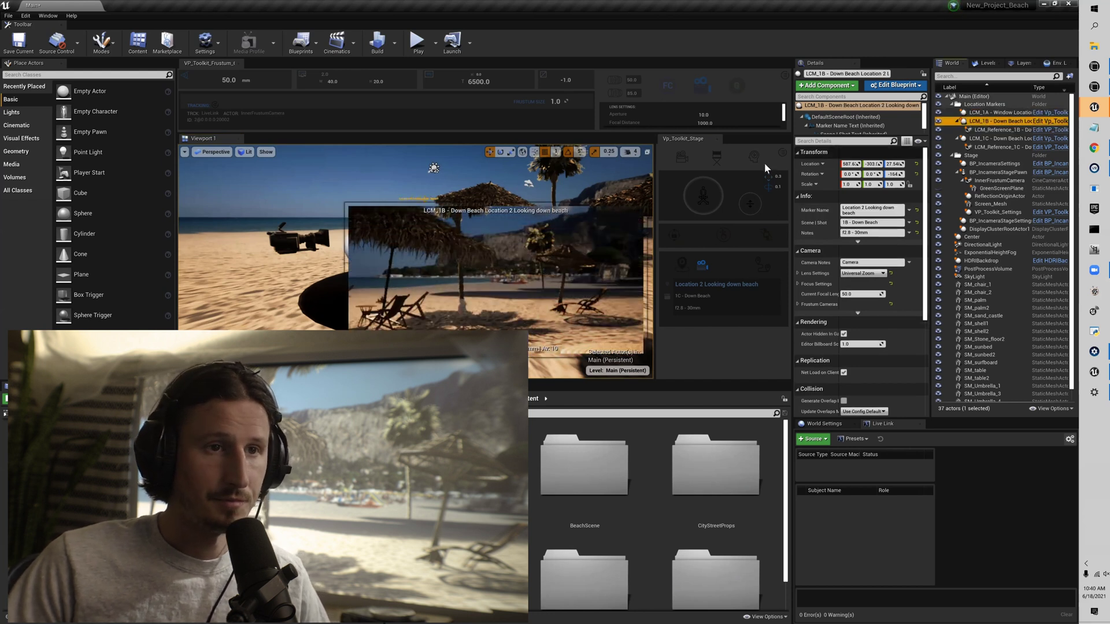
click(683, 160)
click(683, 160)
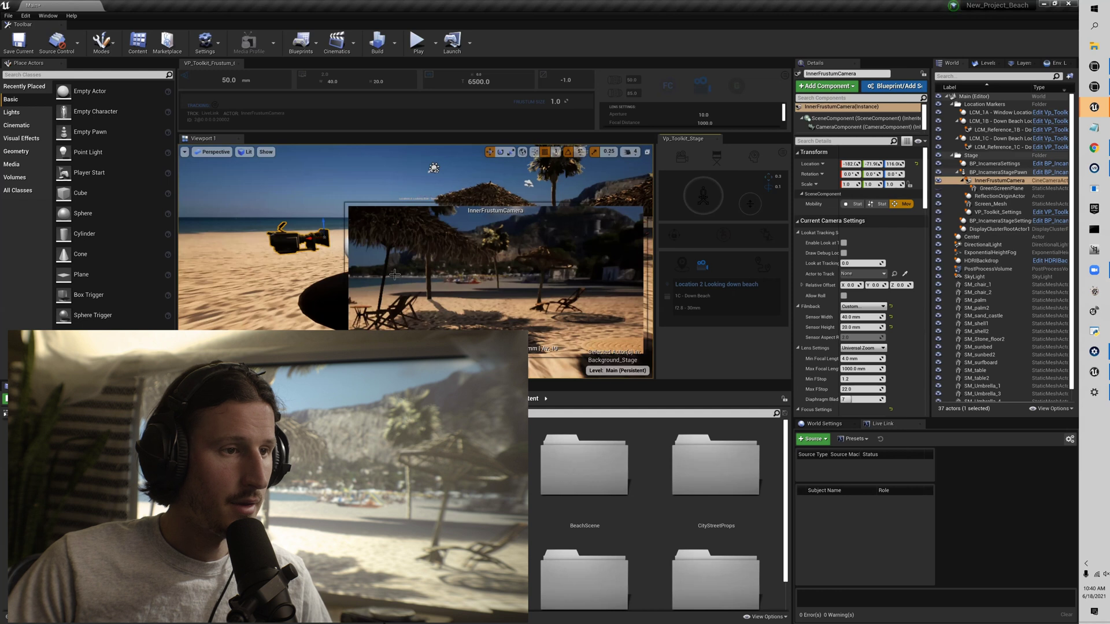
click(319, 306)
Turn off Include Reference Camera in the VP_Toolkit_Settings location card
drag(319, 305, 348, 292)
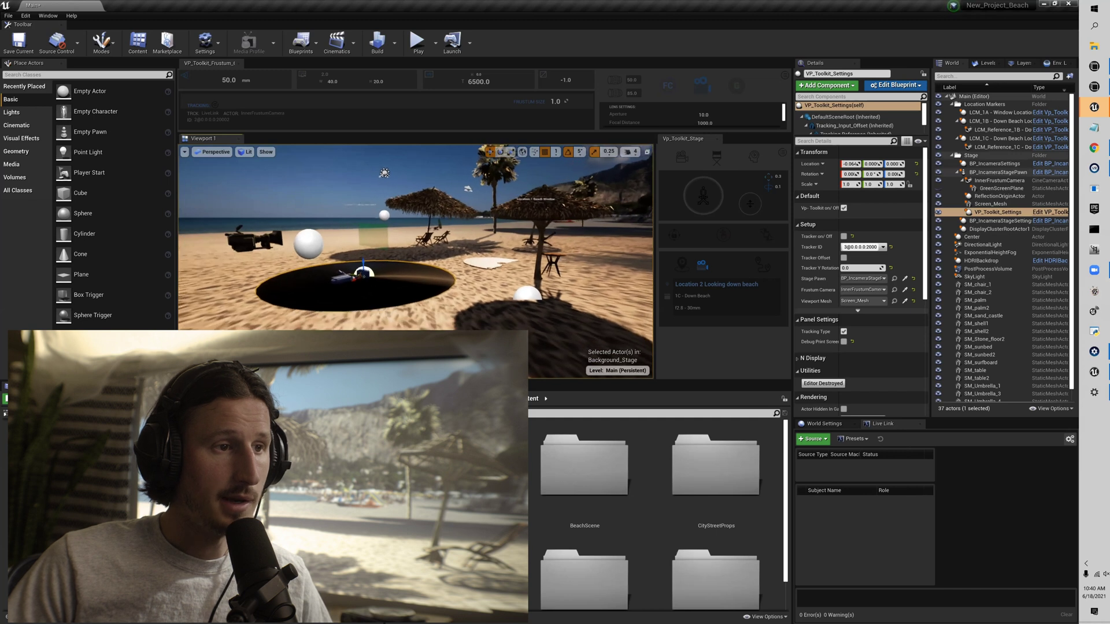
click(706, 269)
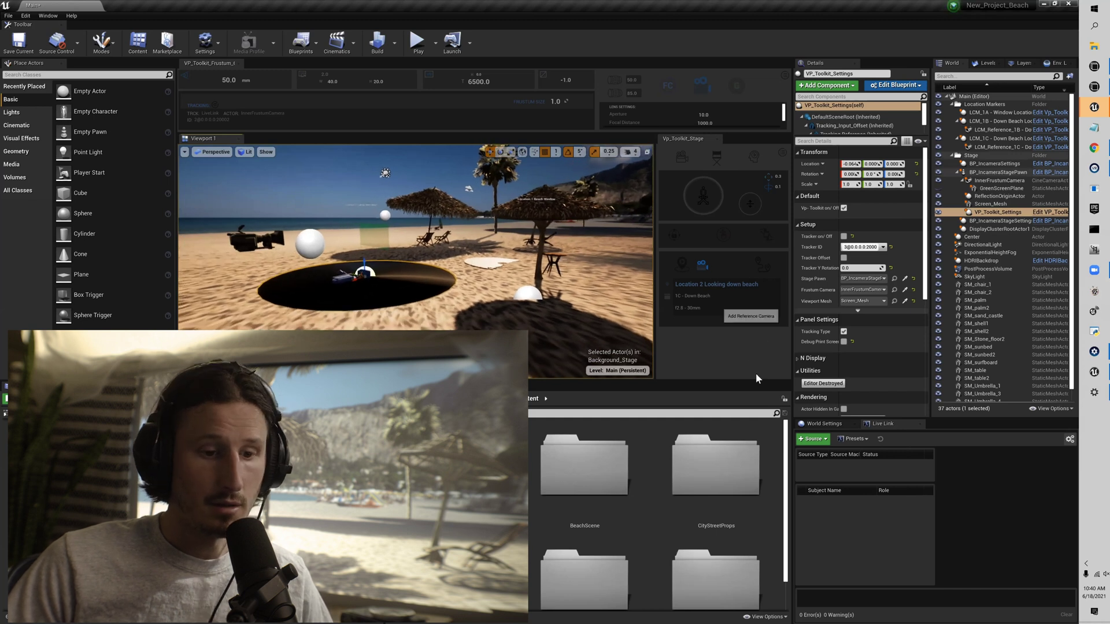
click(710, 267)
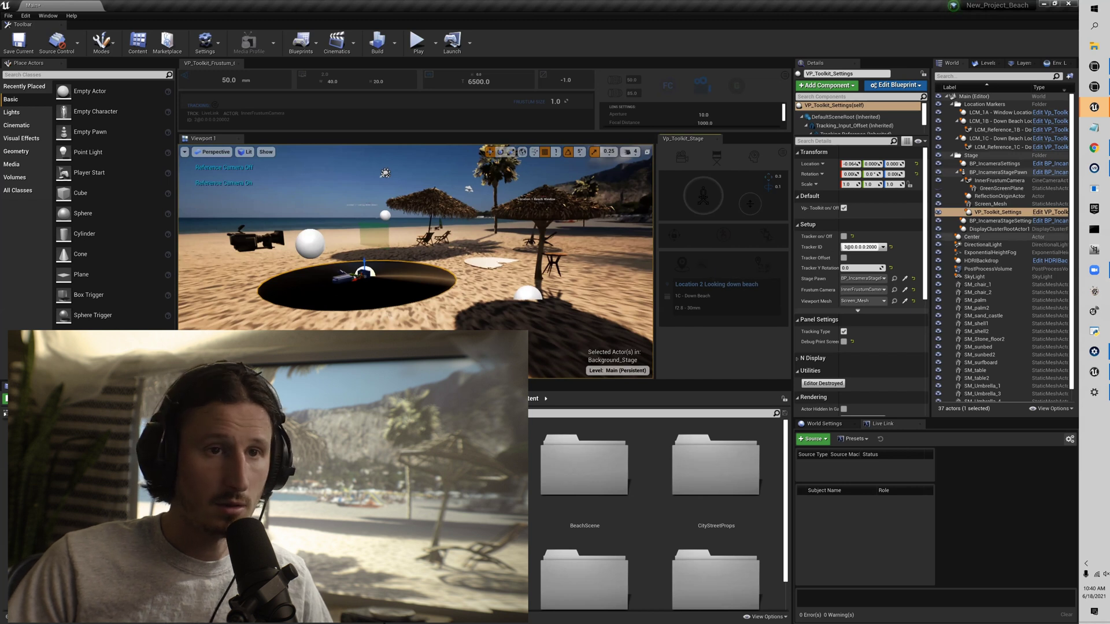
Select LCM_1A and review its scene, shot, notes and lens fields in Details
click(977, 112)
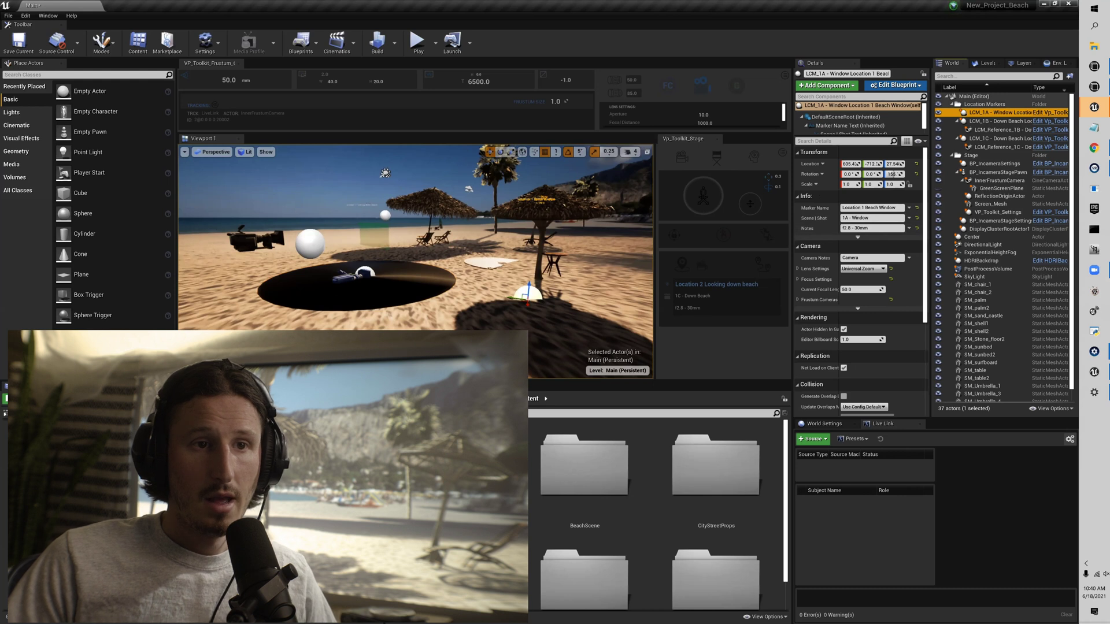
drag(930, 151, 942, 152)
scroll(817, 200, down, 2)
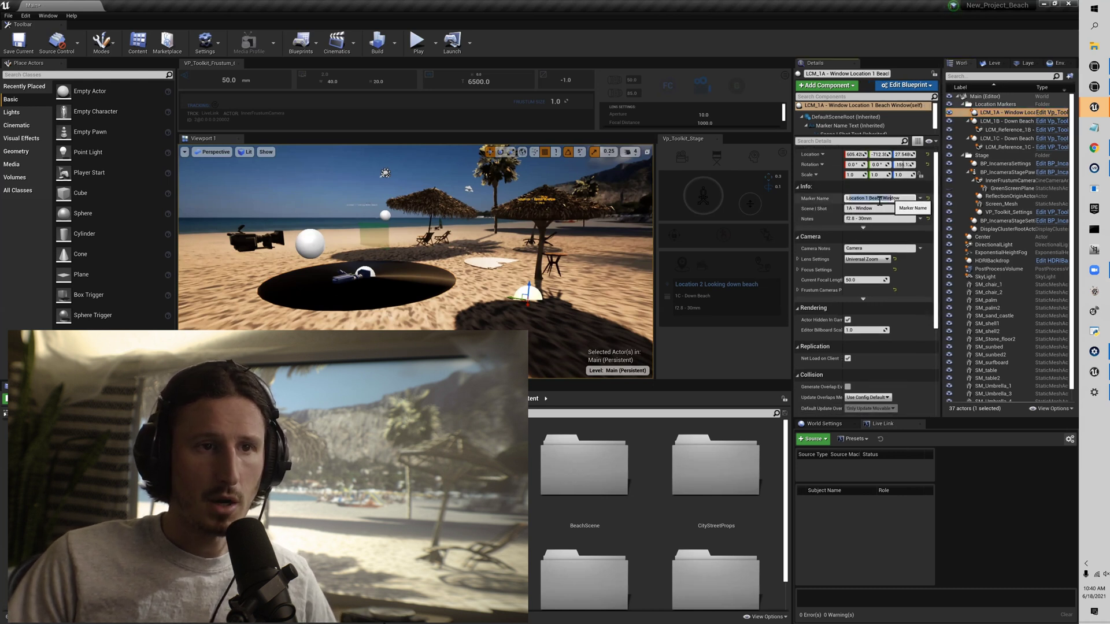
click(871, 208)
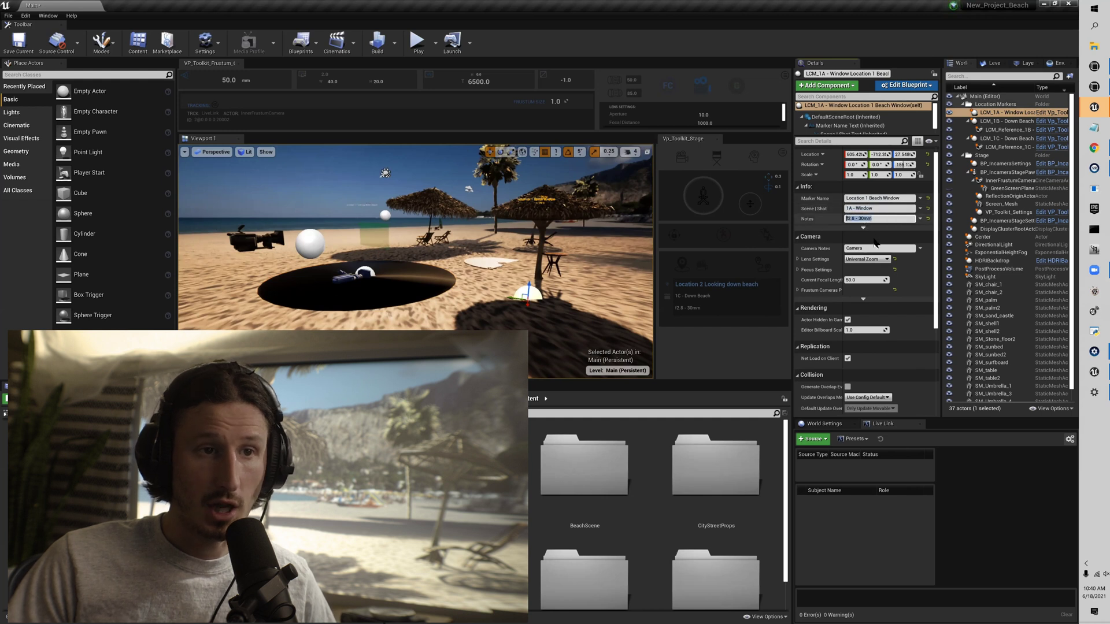
scroll(864, 219, down, 2)
click(867, 219)
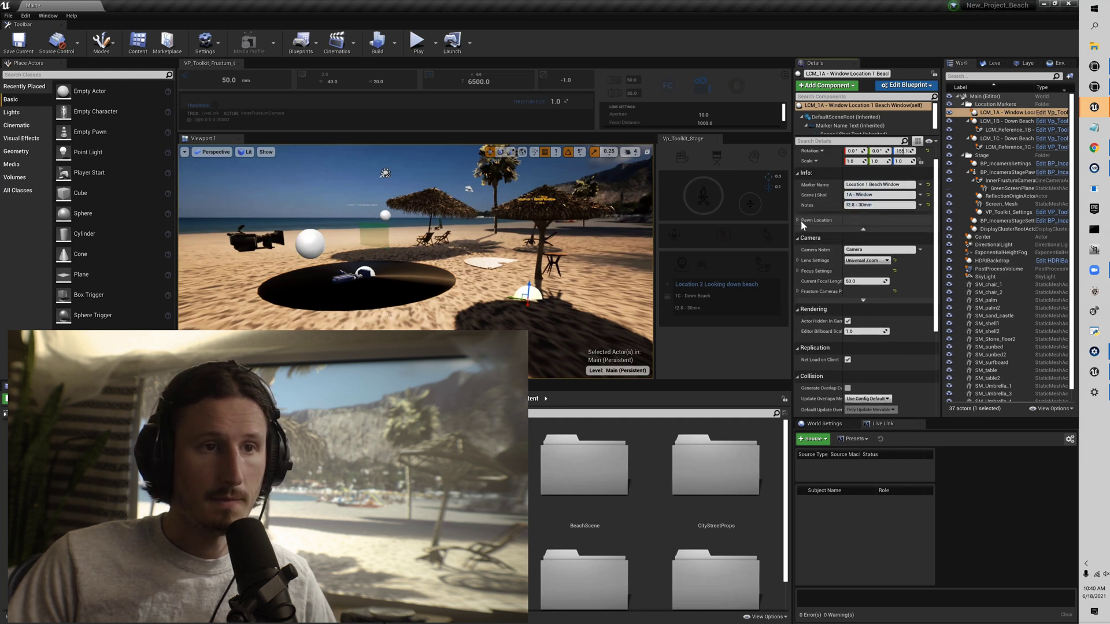
click(864, 230)
click(861, 235)
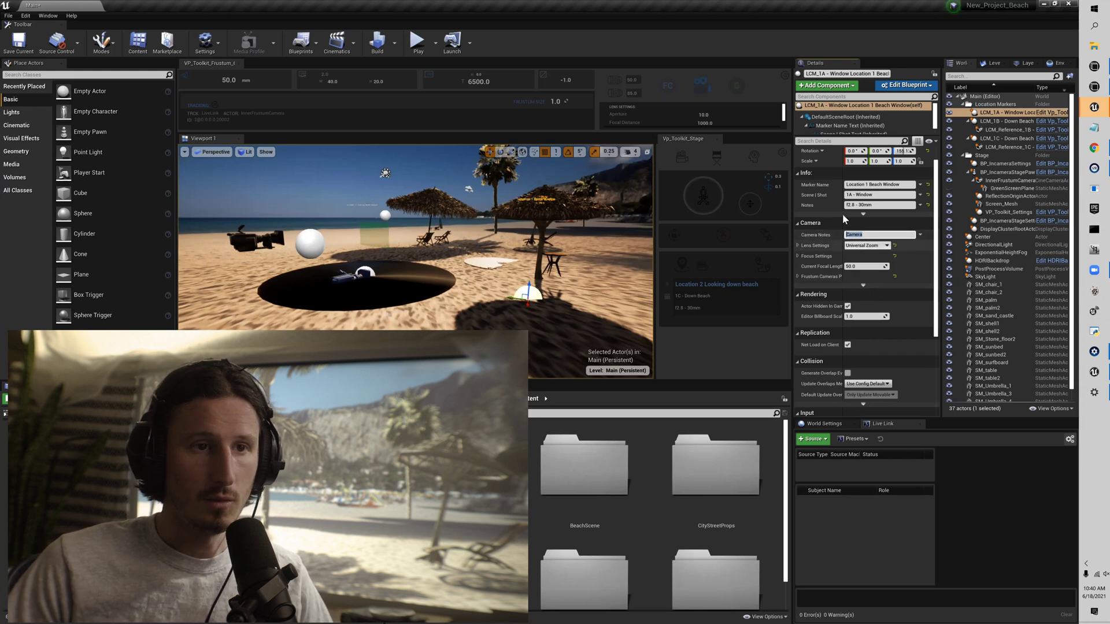
click(798, 247)
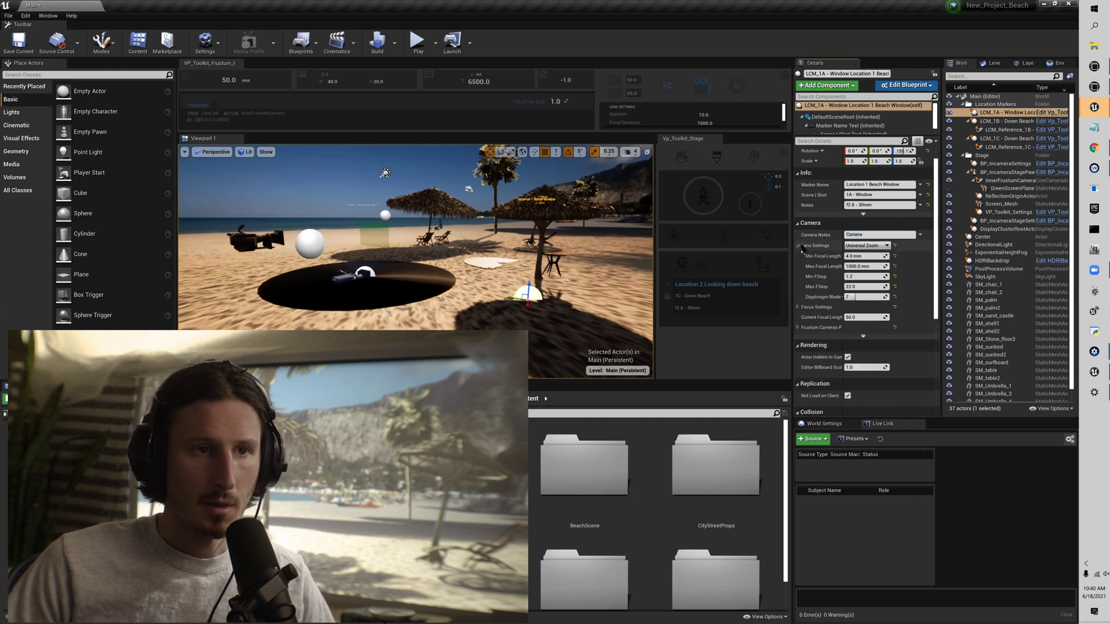
click(799, 247)
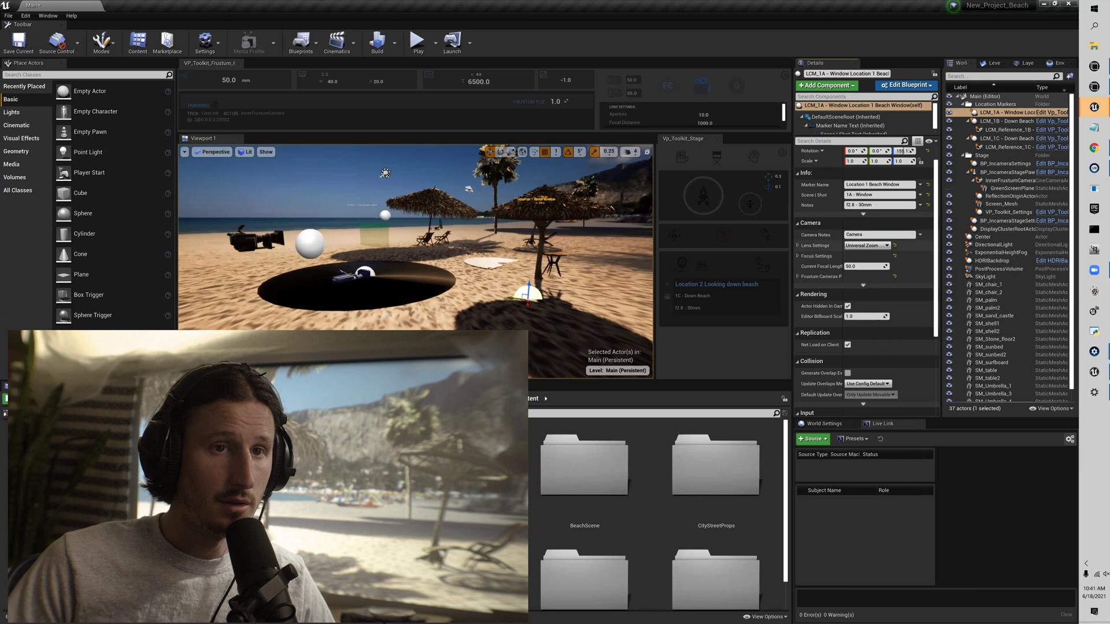
Load the LCM_1A marker to move the stage to shot 1A - Window, f2.8 - 30mm
click(986, 130)
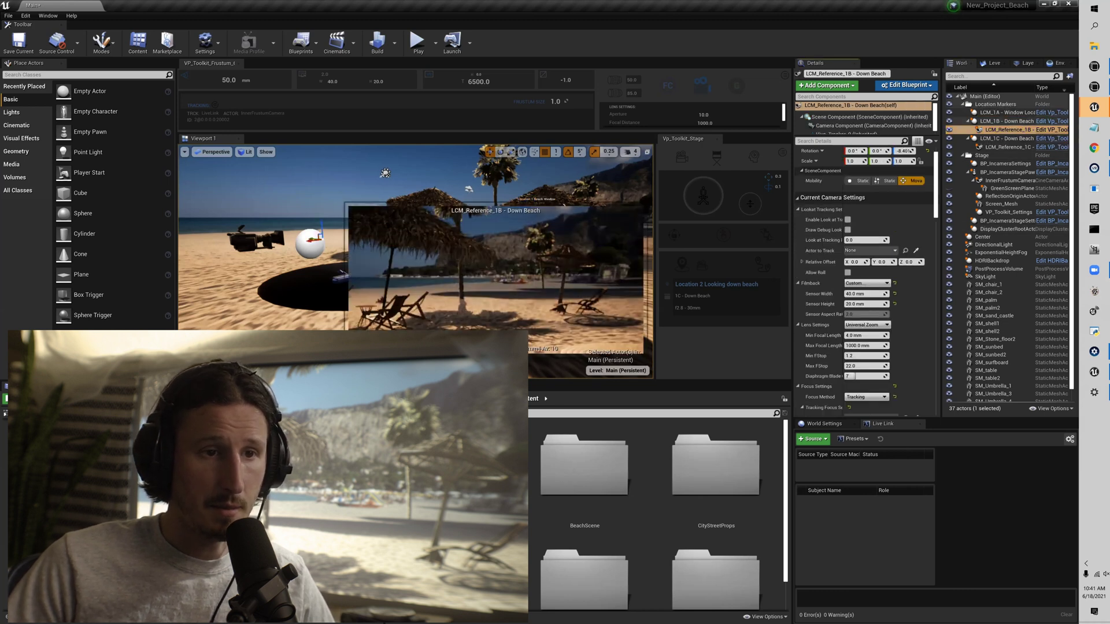
scroll(867, 277, down, 15)
click(1006, 112)
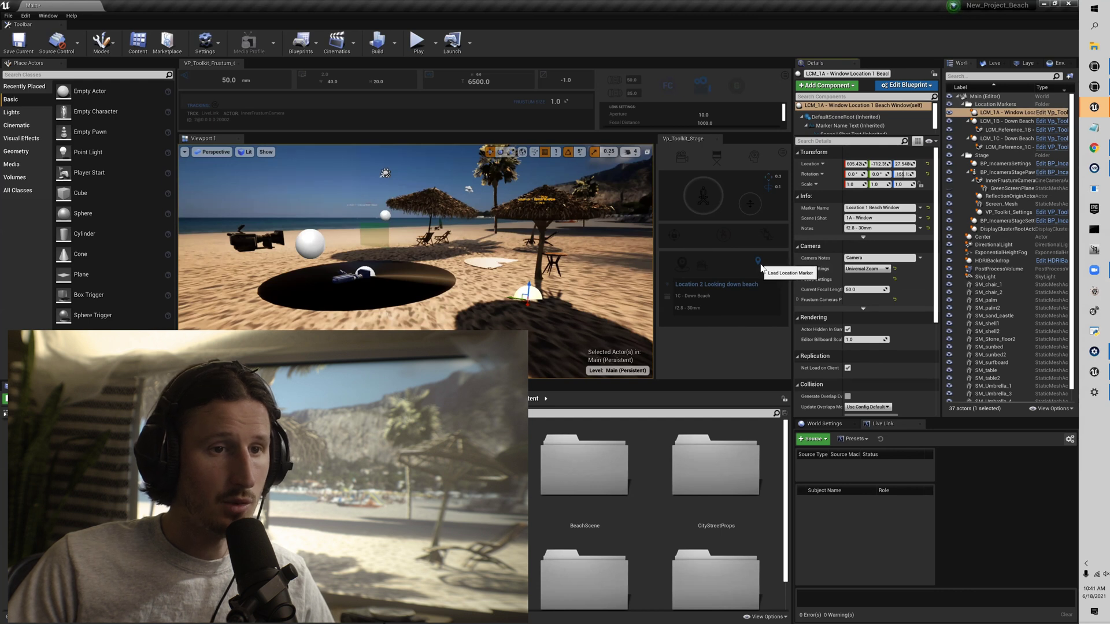
click(761, 264)
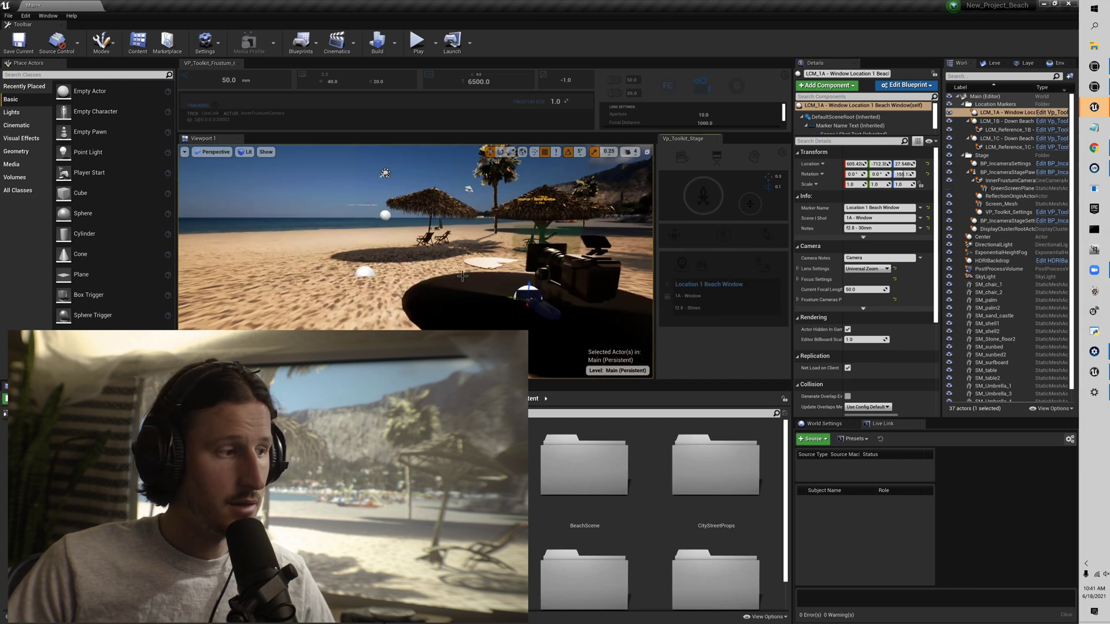
right_drag(440, 254, 500, 253)
right_drag(249, 158, 250, 159)
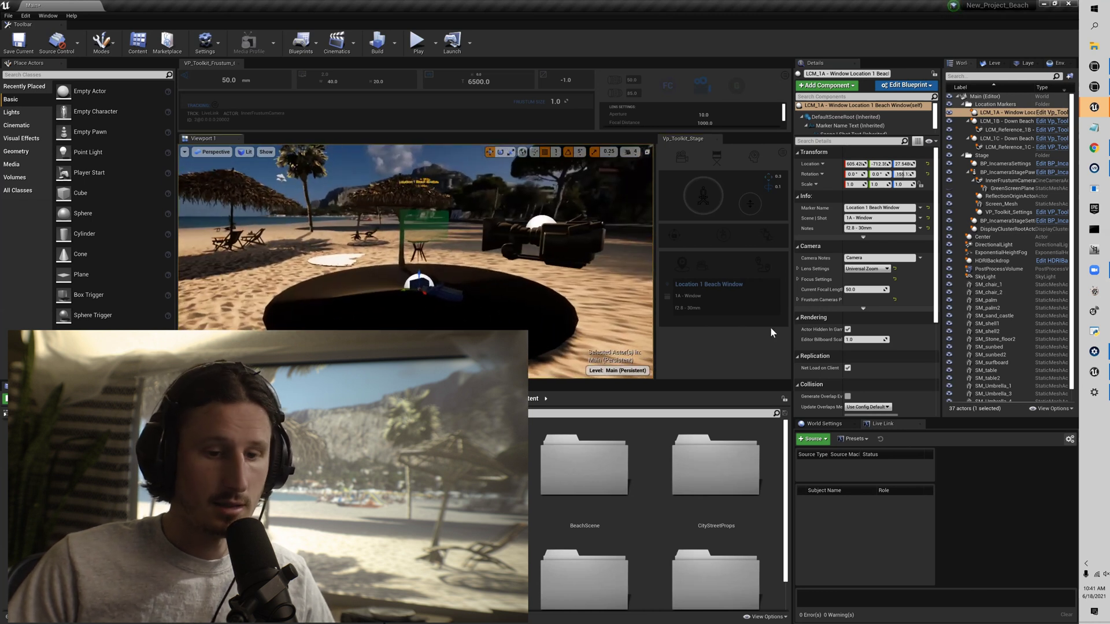
Select the in-camera stage, check its beach placement, and save the level
click(716, 156)
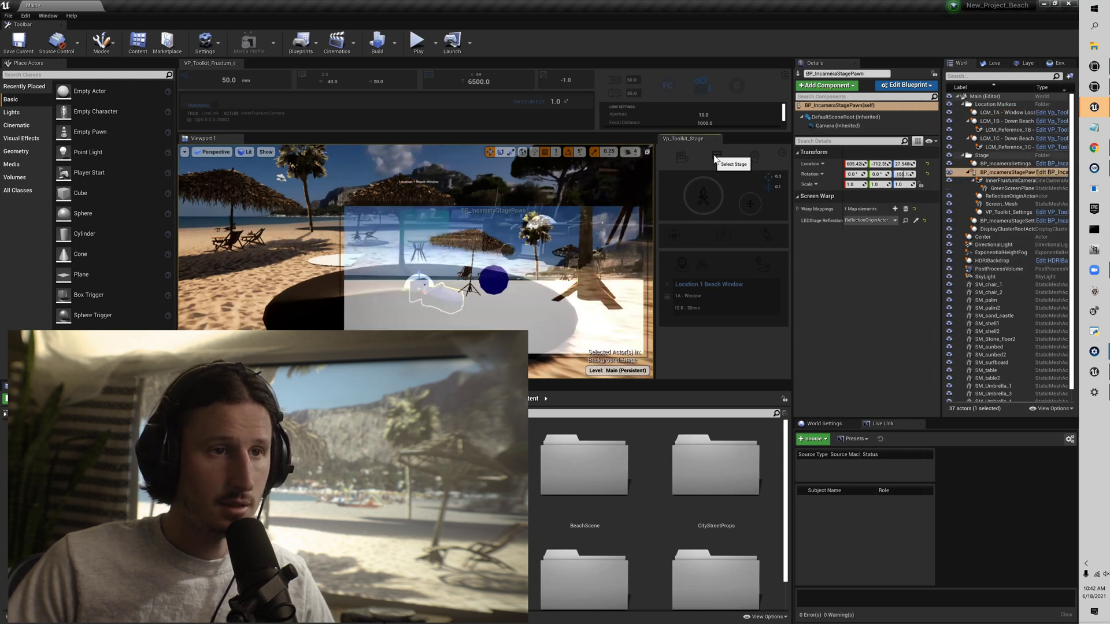
right_drag(307, 294, 370, 303)
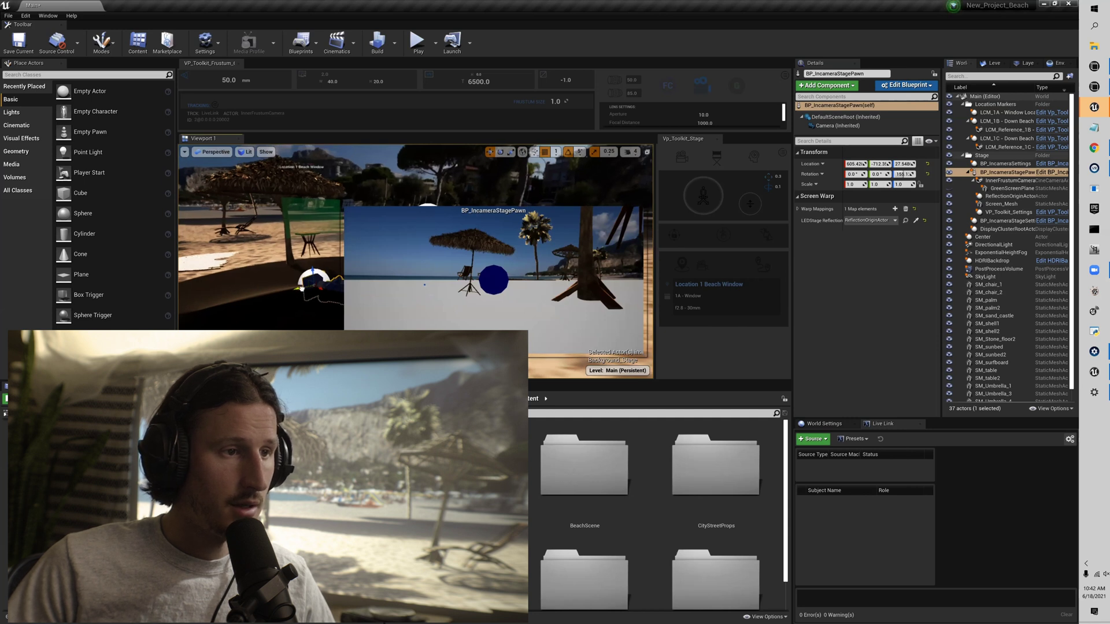
drag(304, 290, 303, 290)
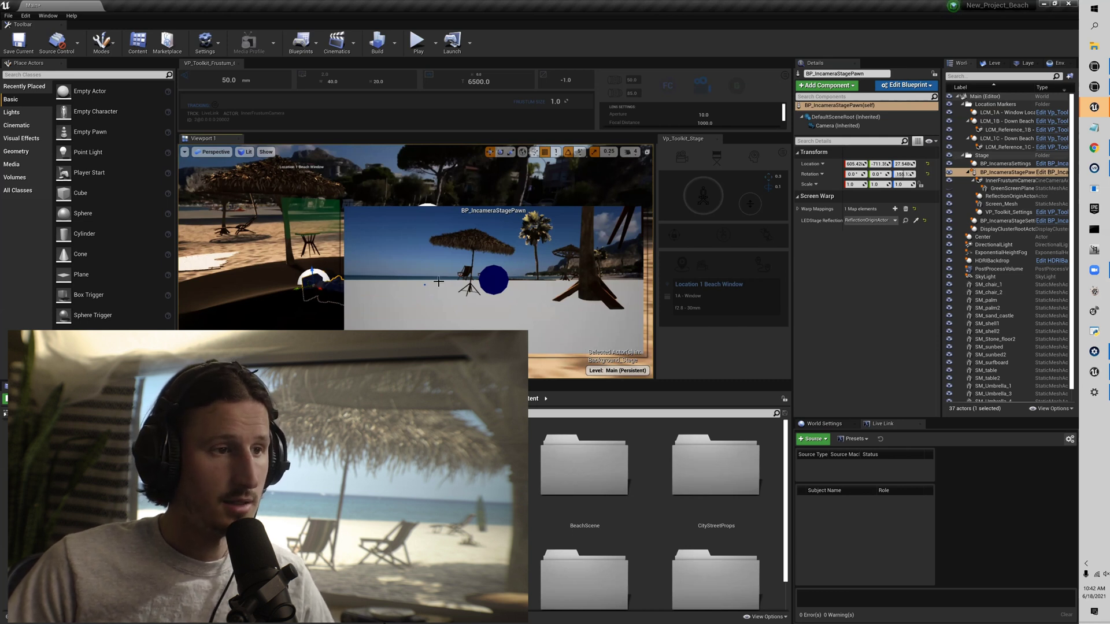
right_drag(313, 211, 246, 211)
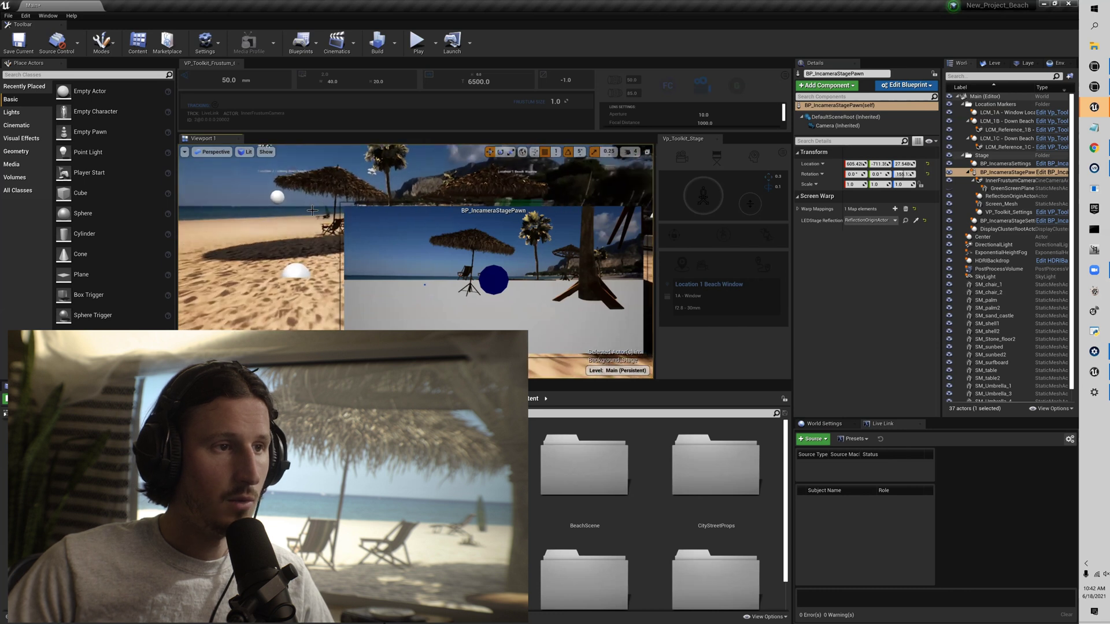
click(19, 41)
drag(307, 263, 310, 234)
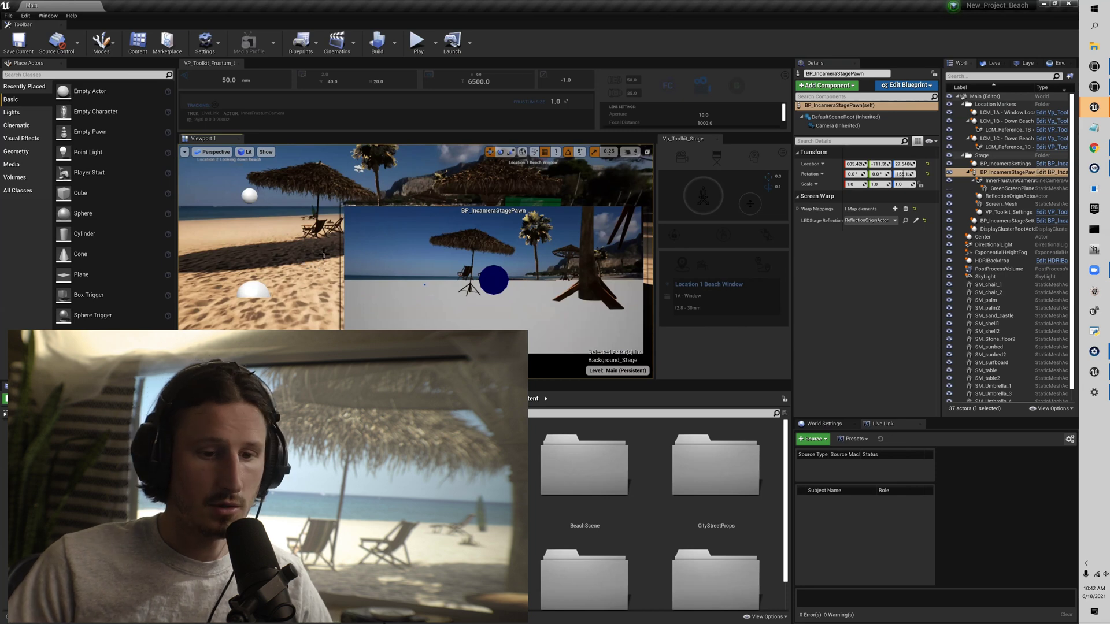